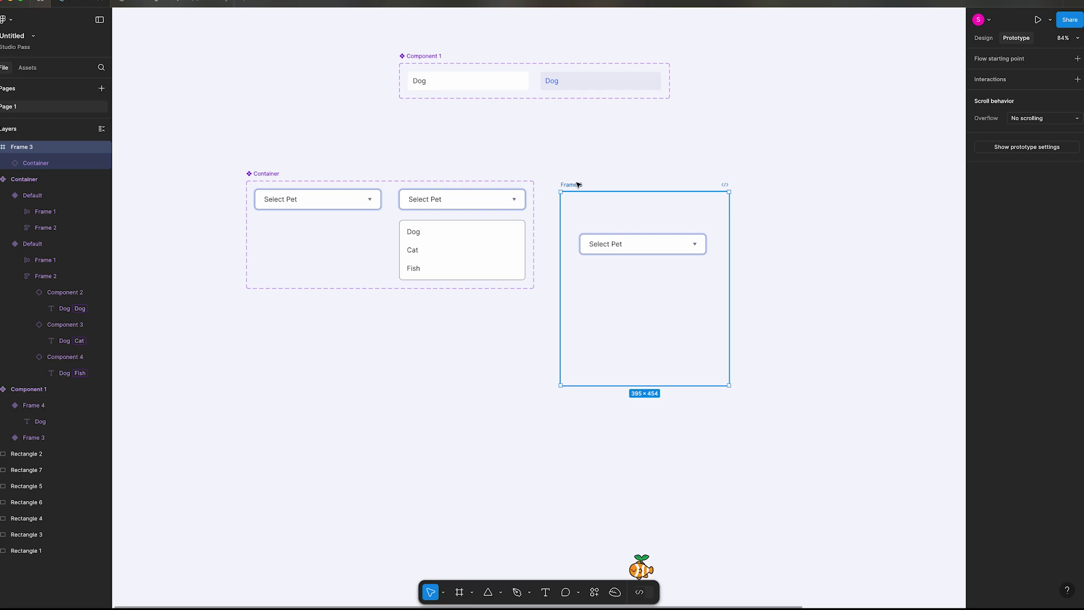
- Preview the Select Pet dropdown prototype, choosing Cat, Fish, then Dog, and close it
key(shift+space)
click(569, 132)
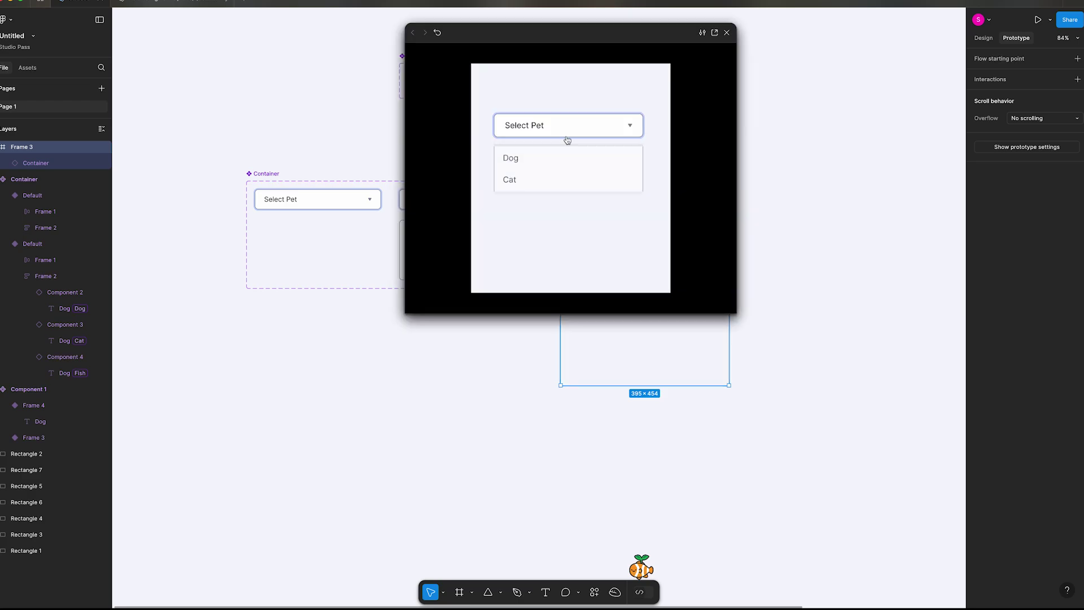
click(522, 183)
click(525, 207)
click(531, 165)
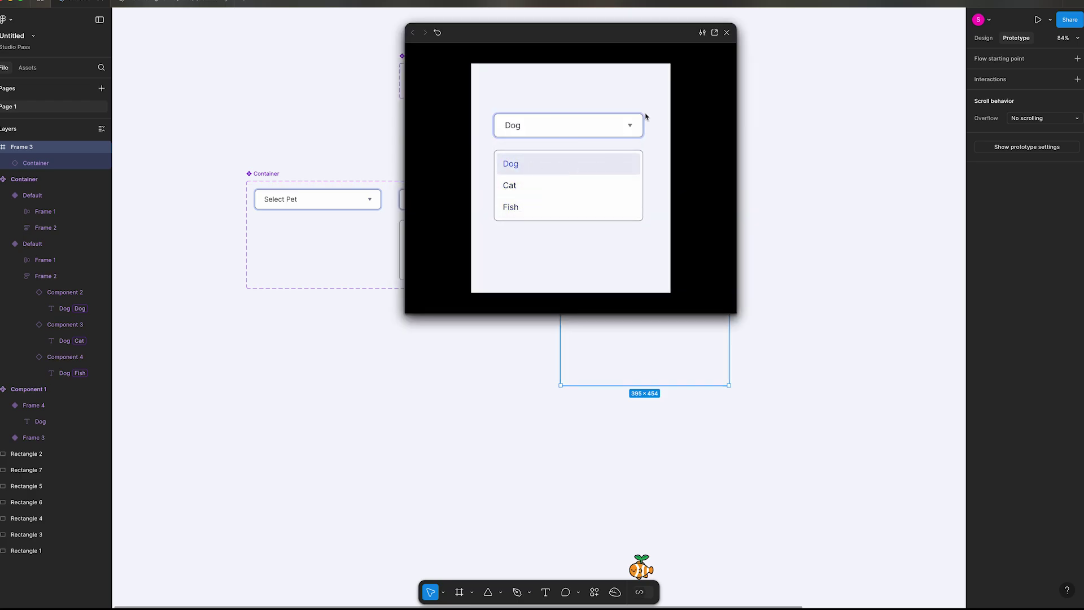
click(727, 32)
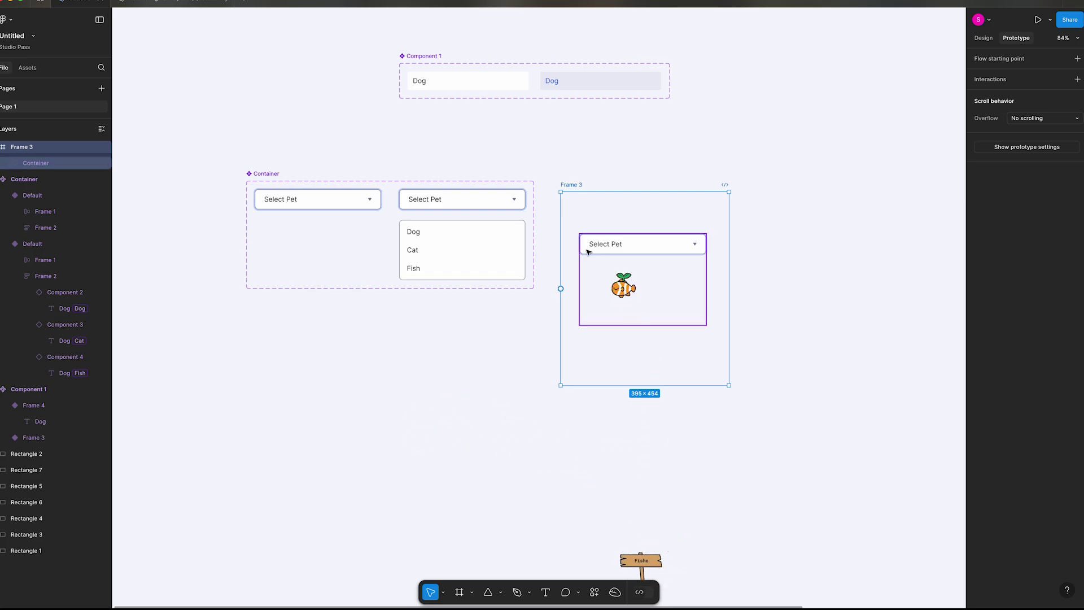
- Open and close the FigPal customization, then marquee-select every dropdown frame on the canvas
click(615, 592)
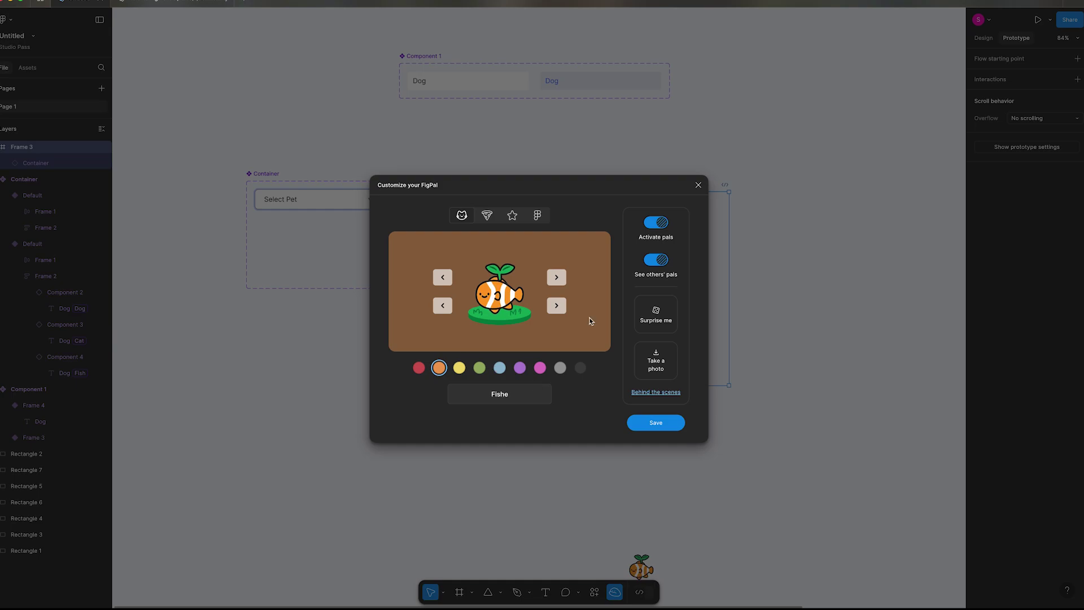
click(699, 185)
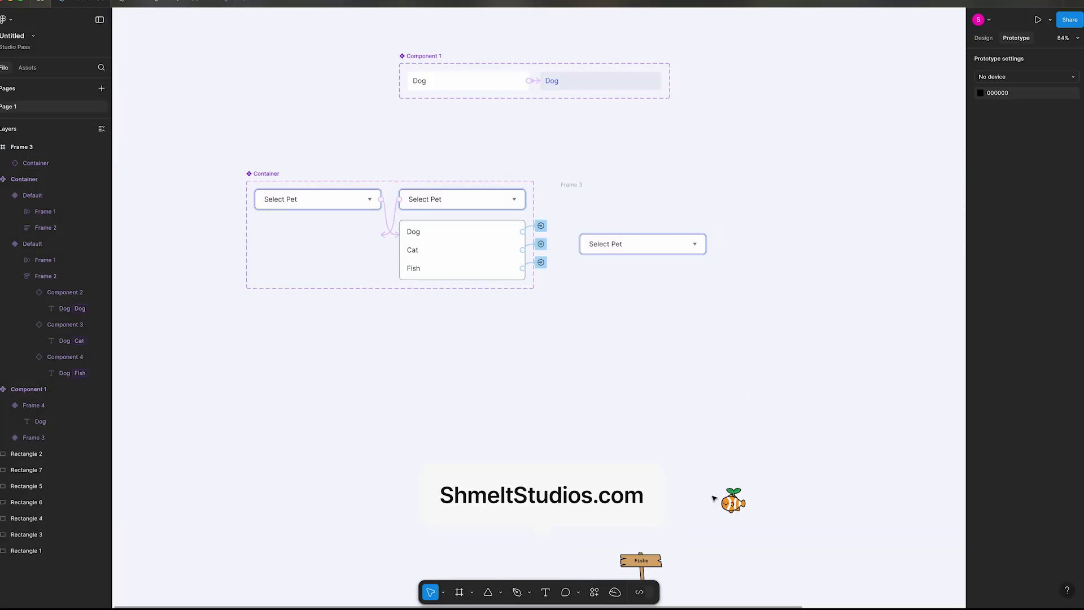
scroll(686, 451, down, 2)
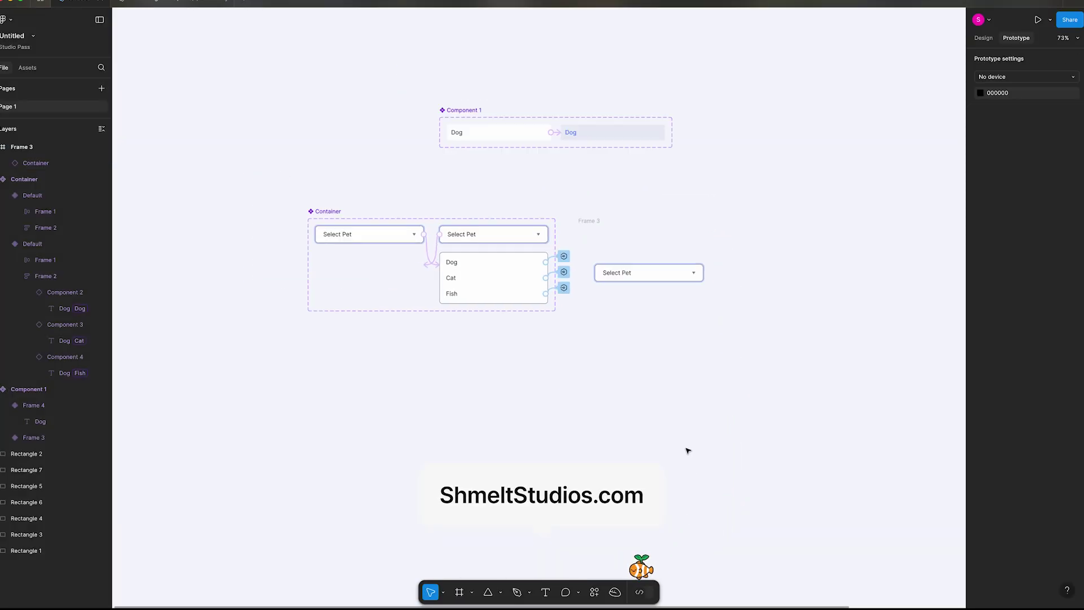
double_click(361, 234)
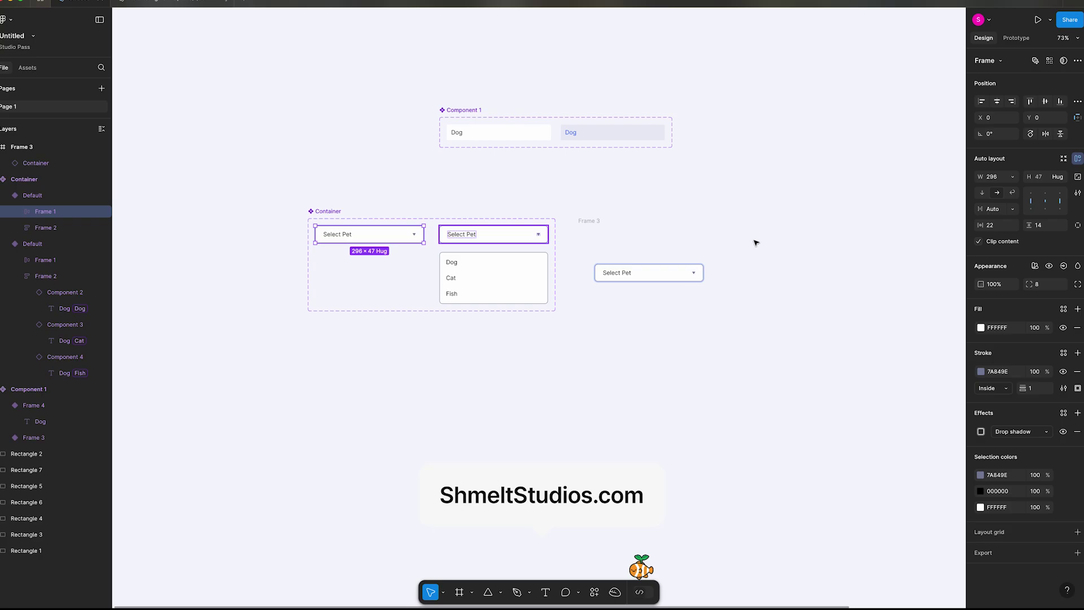
drag(774, 73, 254, 429)
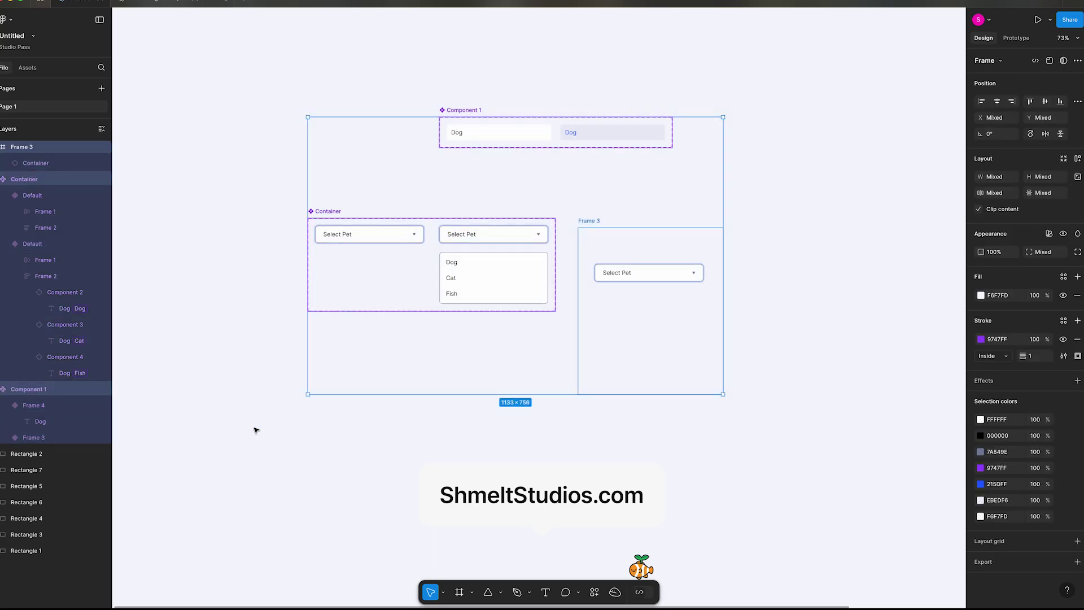
- Delete the selected dropdown frames and remove the Pet variable from Local variables
key(Delete)
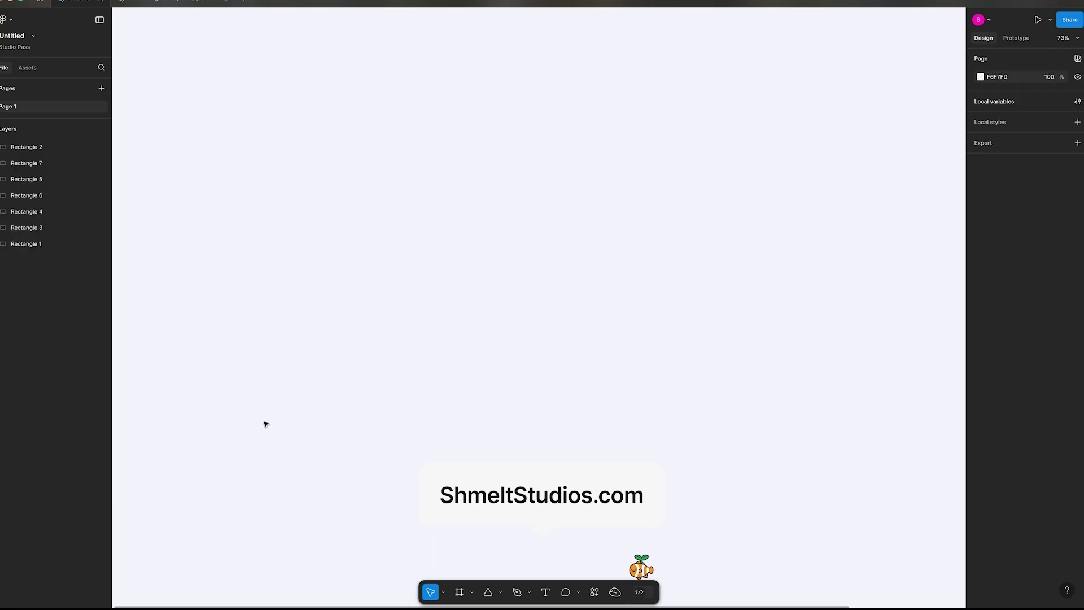
click(1077, 101)
right_click(356, 91)
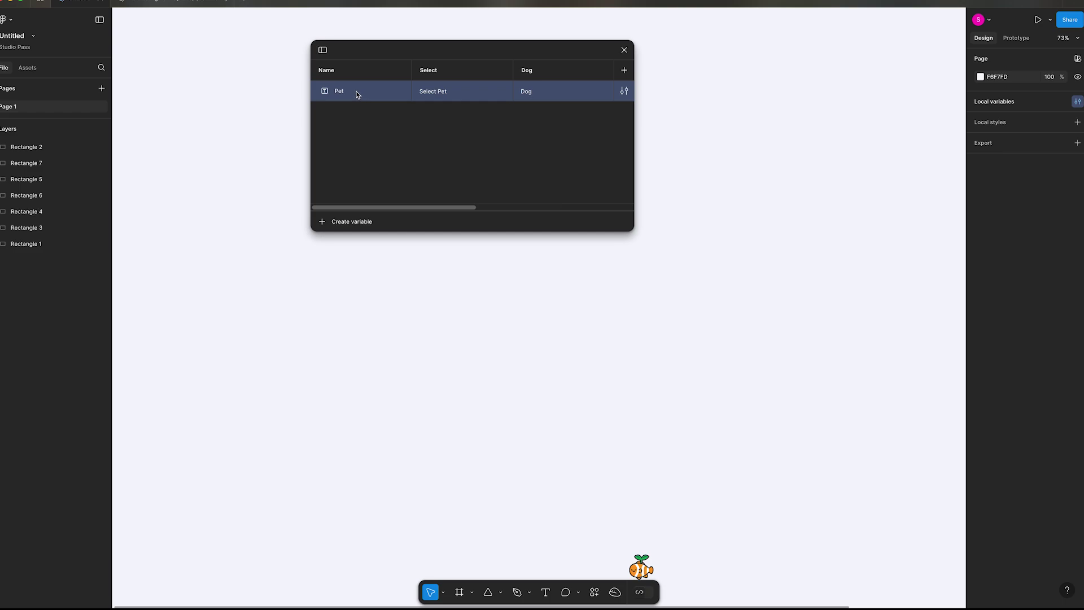
click(394, 177)
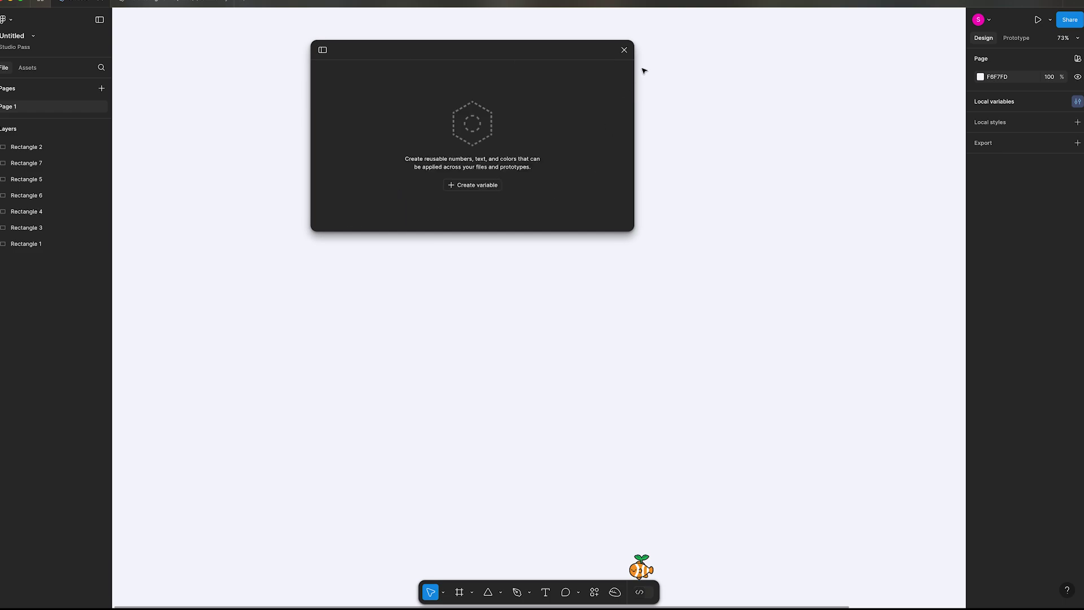
click(624, 50)
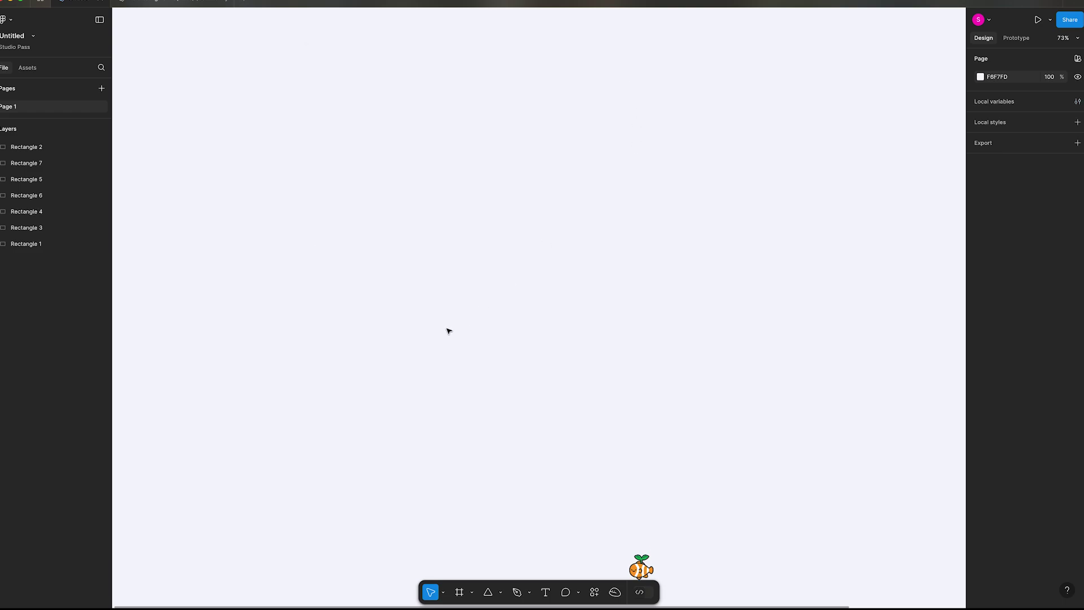
- Draw a new frame and size it to 296 × 48
key(f)
drag(439, 202, 596, 247)
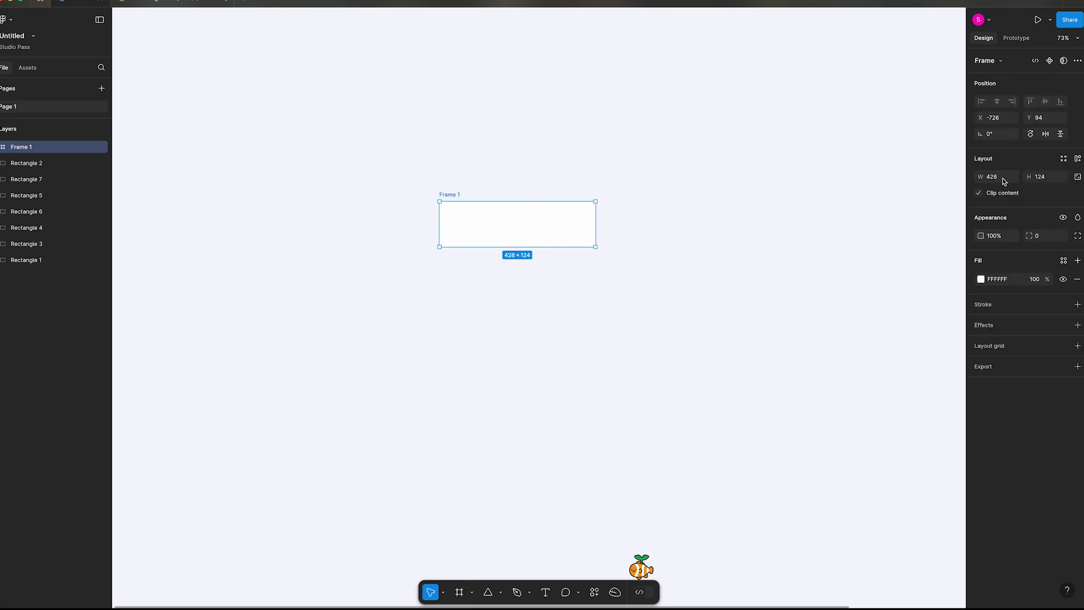
click(1004, 180)
text(296)
key(Tab)
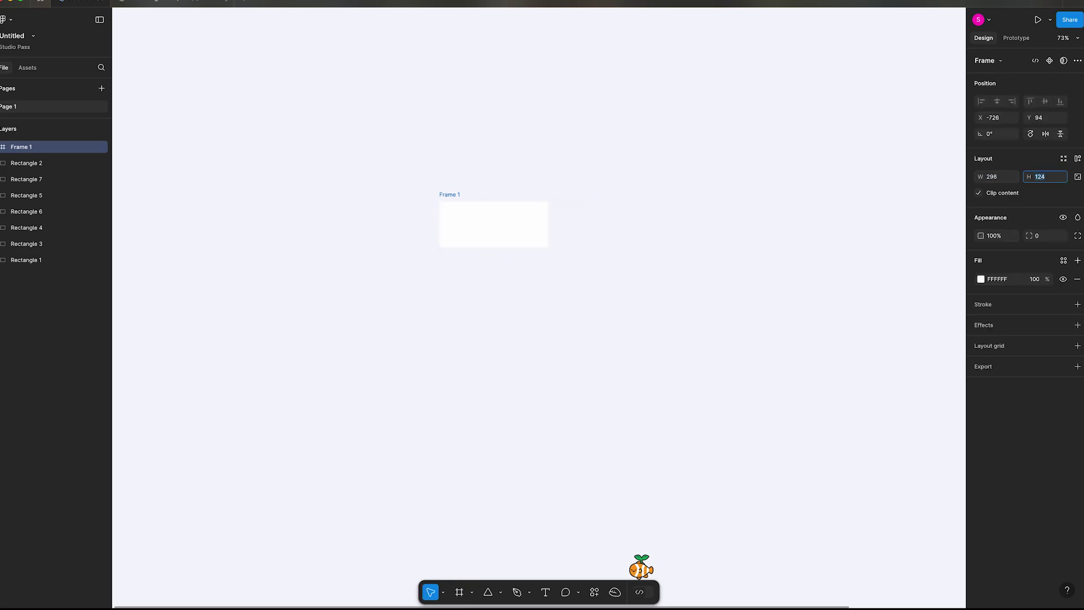
text(48)
key(Return)
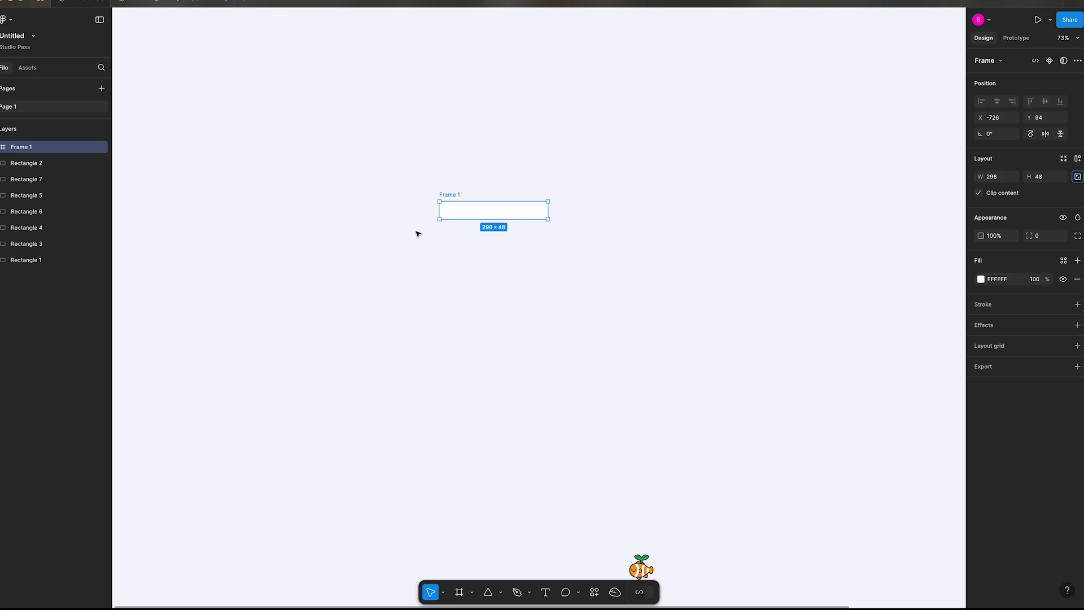
- Give Frame 1 a 7A849E border and a corner radius of 8
scroll(490, 251, up, 5)
drag(573, 260, 512, 377)
drag(576, 271, 511, 374)
click(414, 216)
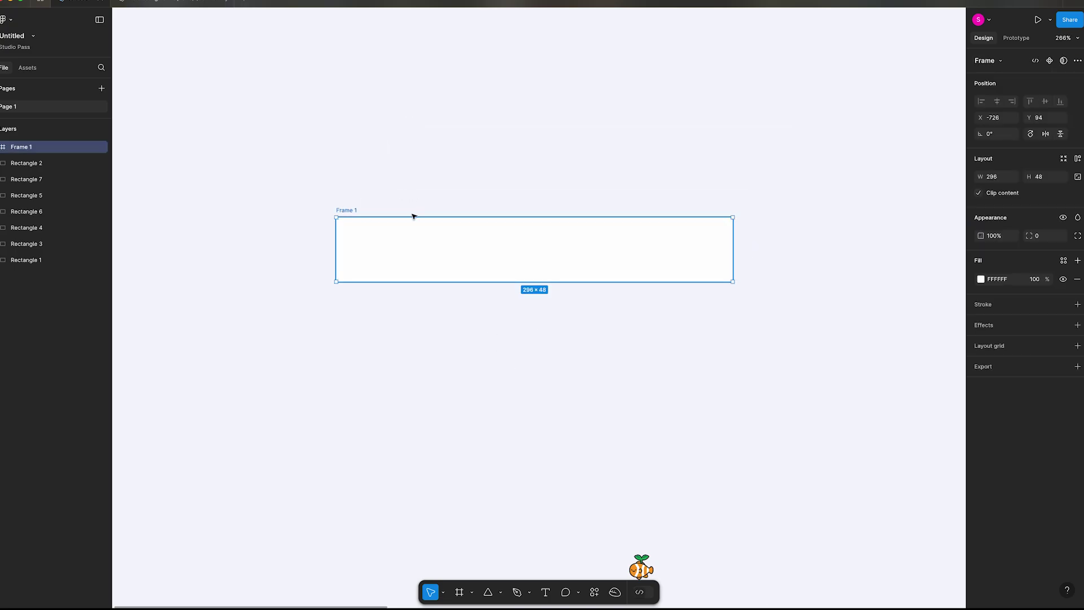
click(1004, 303)
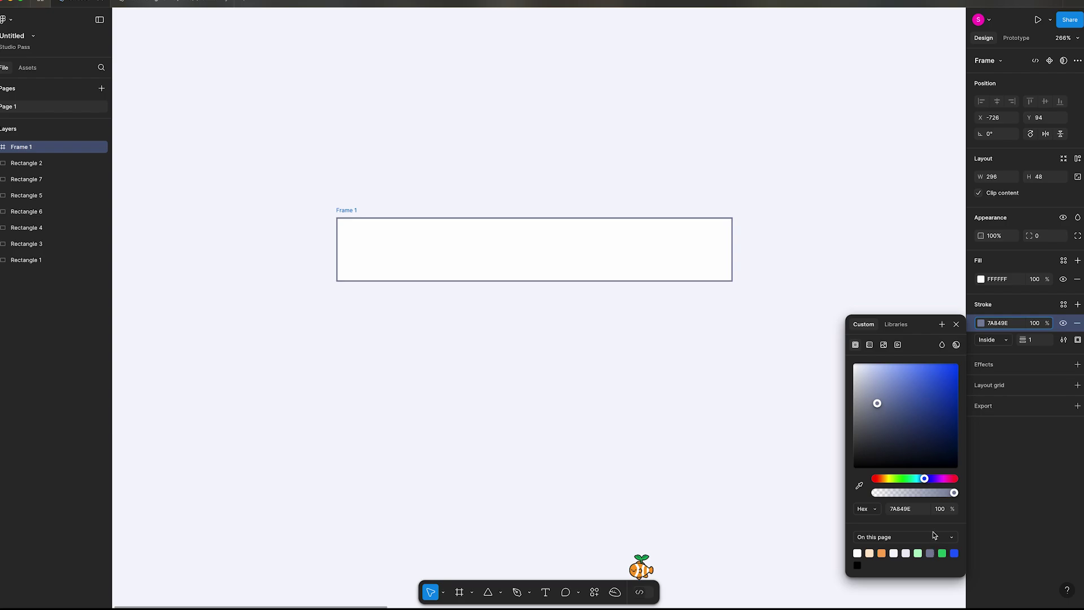
click(1043, 238)
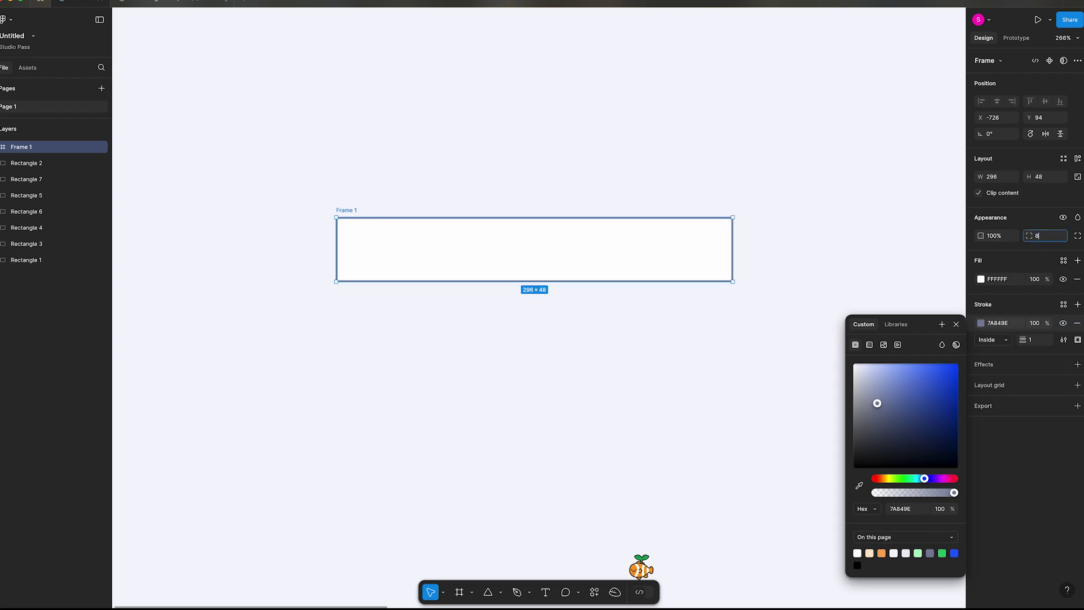
key(Return)
click(402, 389)
- Add a 'Select Pet' text layer inside Frame 1
key(t)
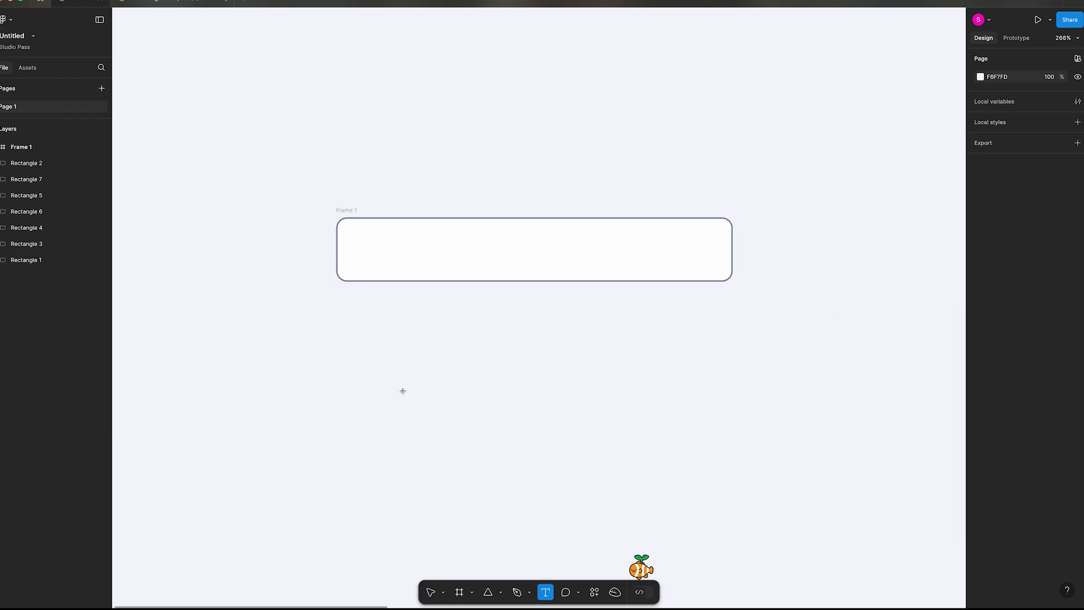
click(384, 252)
text(Select Pet)
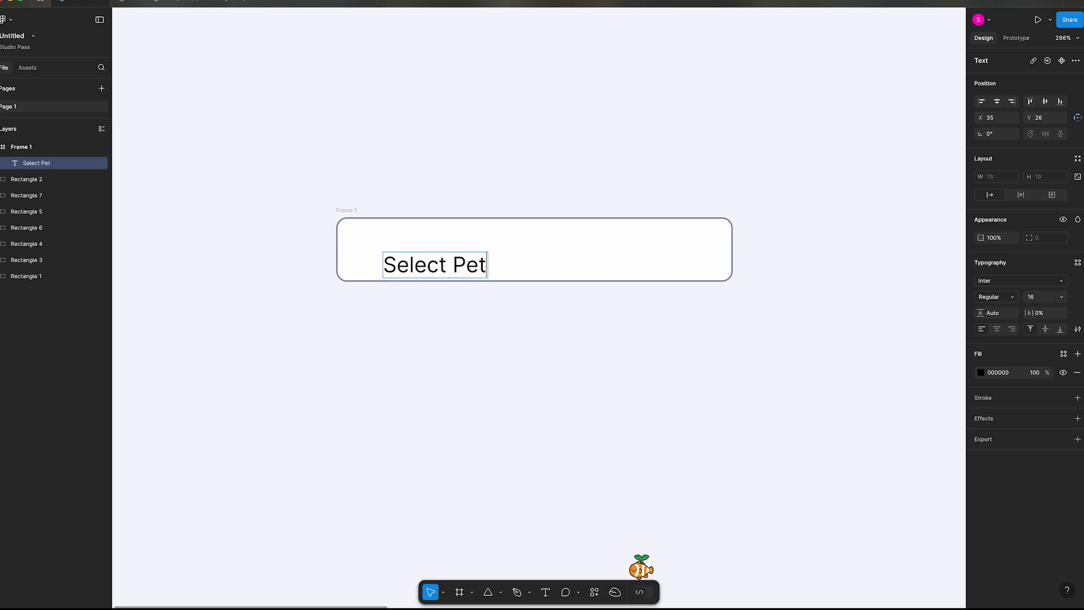
key(Escape)
drag(460, 260, 433, 247)
click(358, 213)
- Apply auto layout to Frame 1 with width 296, hug height, and left-center alignment
click(414, 223)
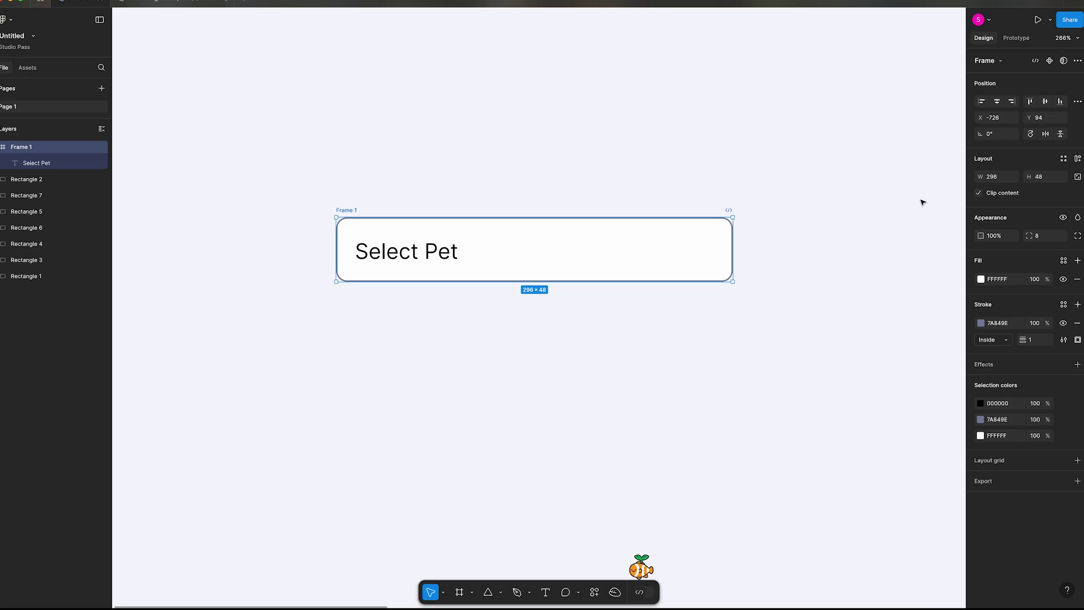
key(shift+a)
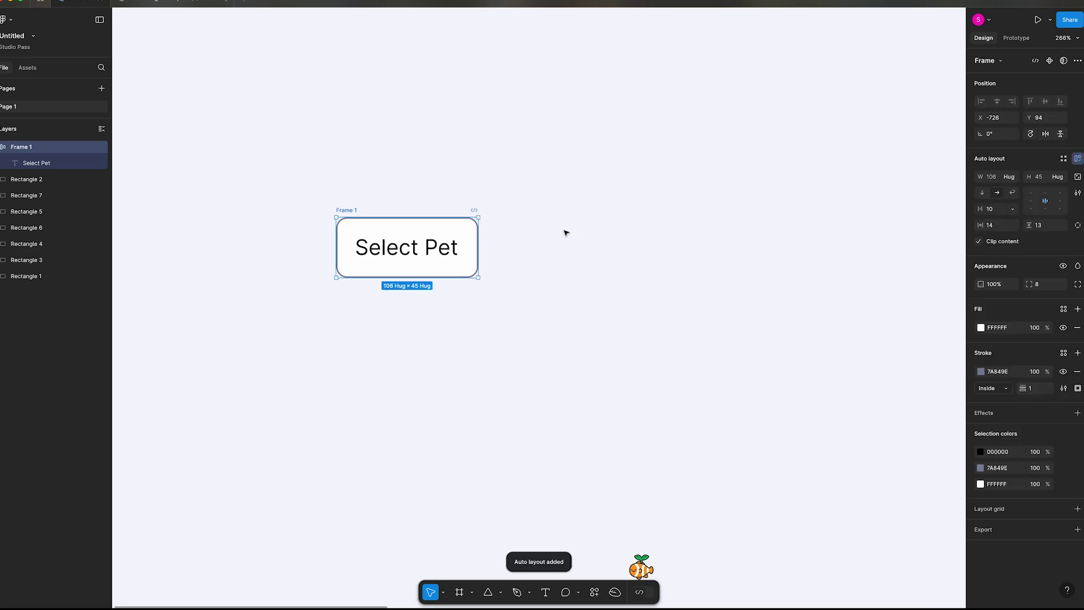
click(1001, 179)
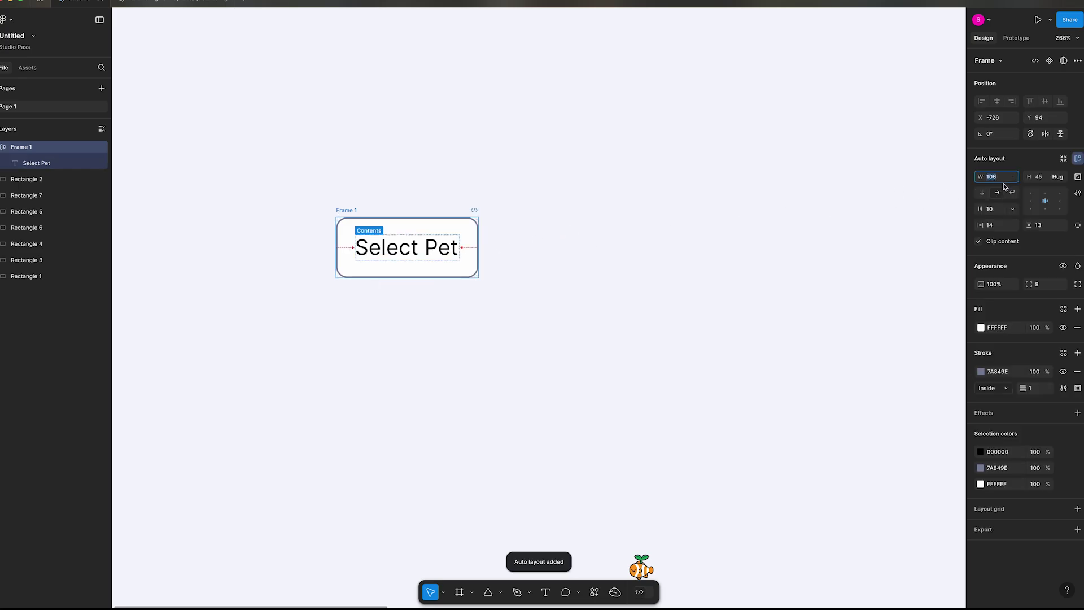
text(296)
key(Tab)
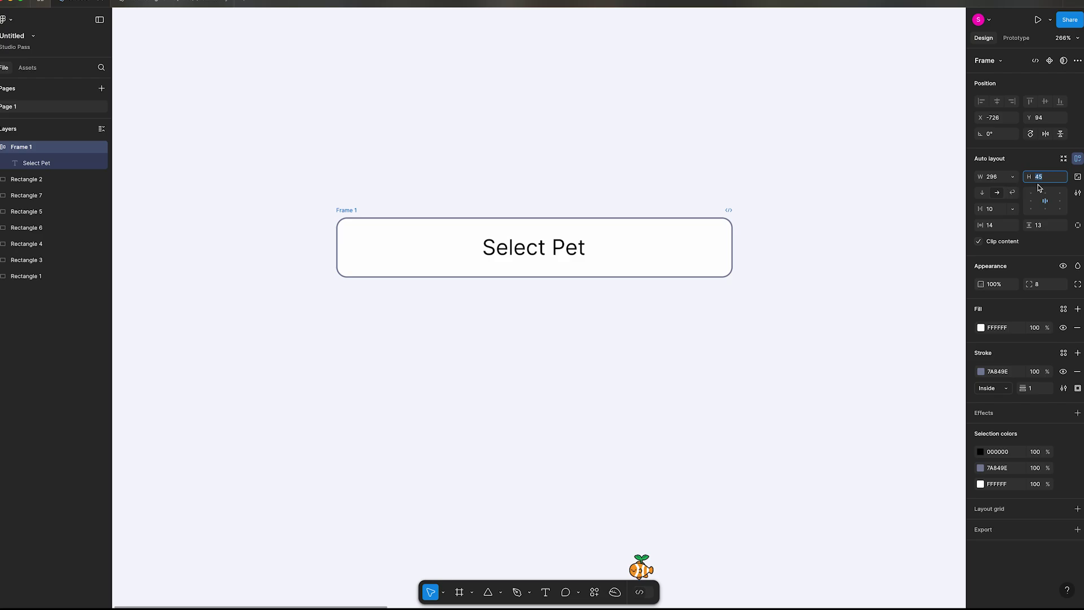
click(1012, 177)
click(1016, 180)
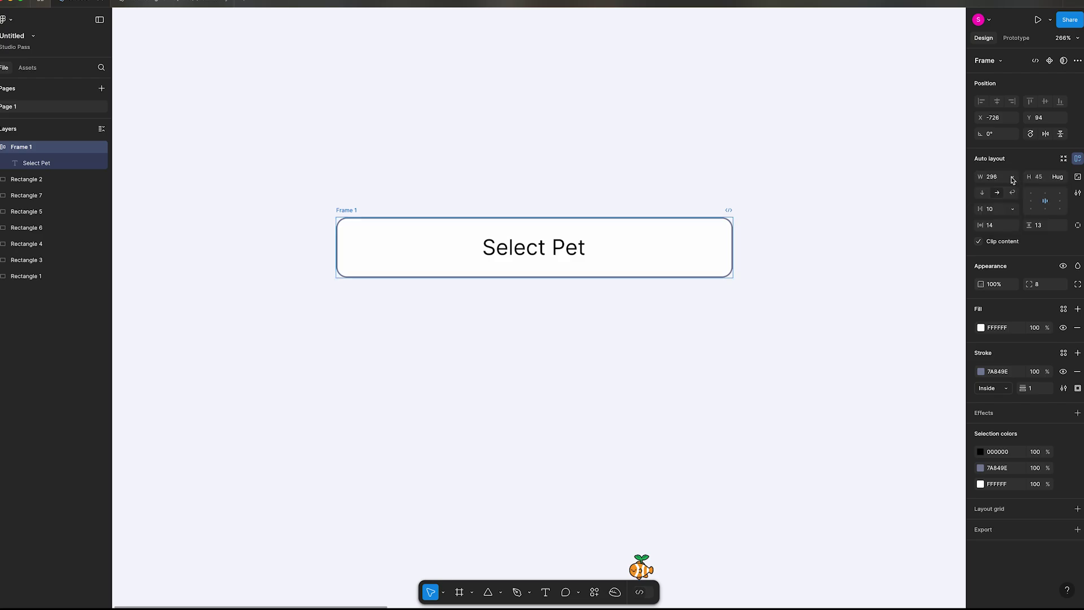
click(1031, 201)
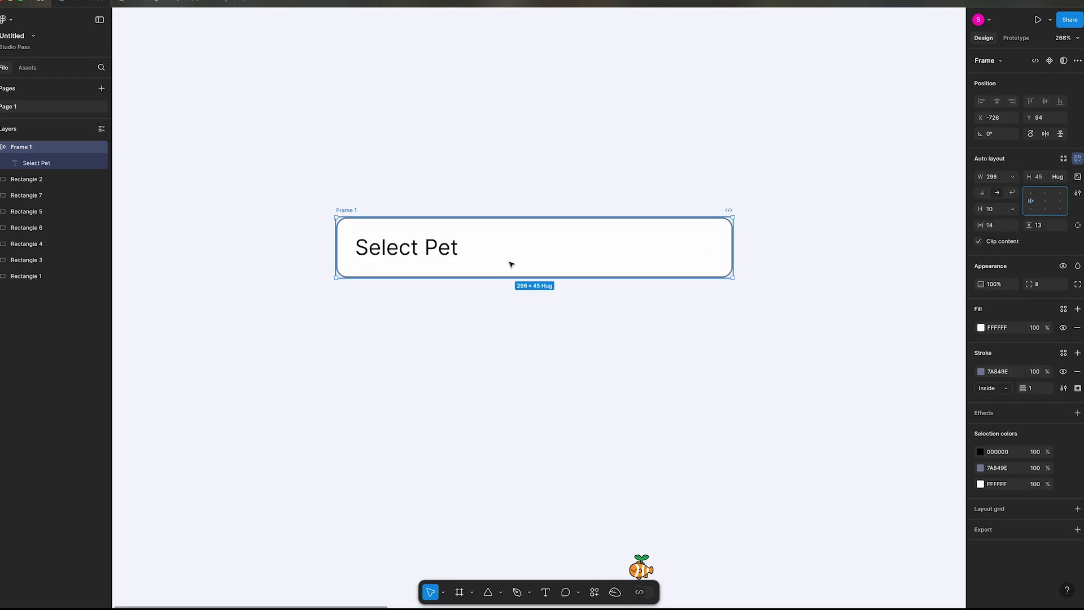
click(569, 422)
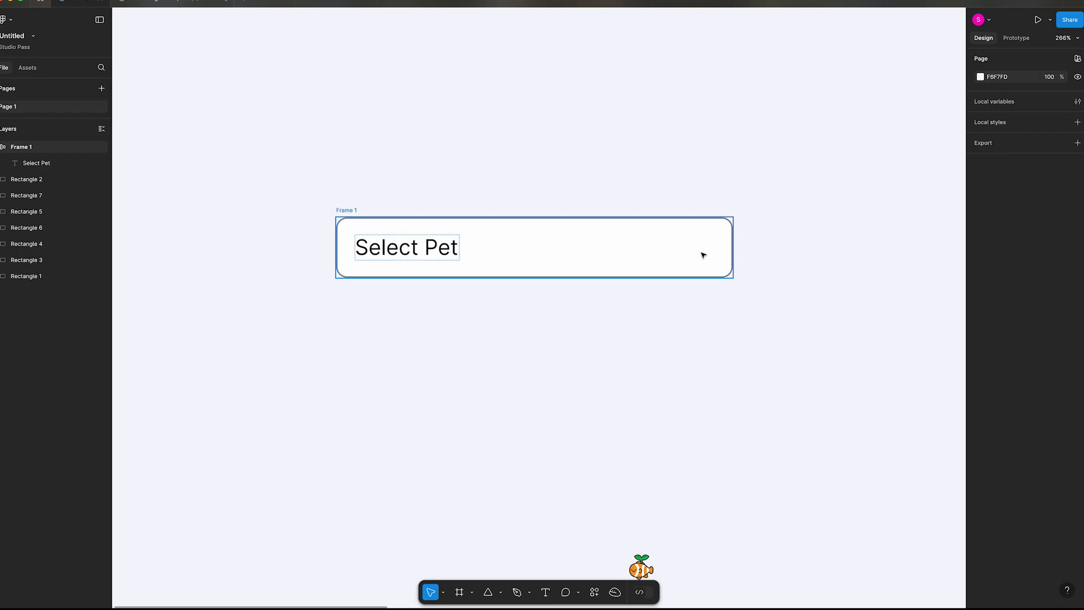
- Draw a 13×11 triangle below Frame 1 and fill it with 7A849E
click(488, 592)
drag(472, 329, 491, 348)
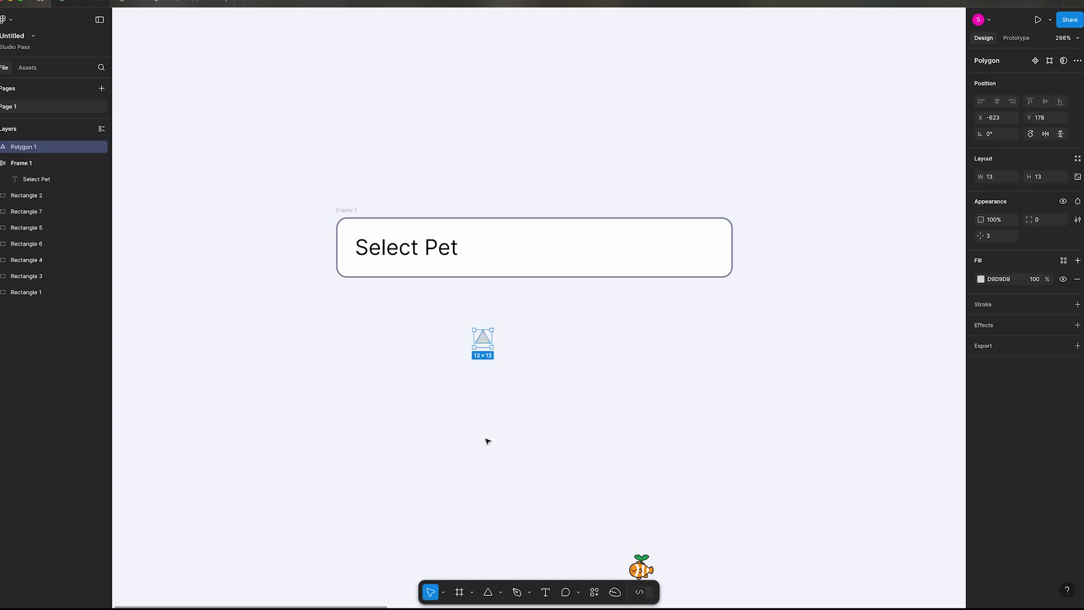
scroll(489, 280, up, 5)
drag(483, 307, 484, 299)
click(981, 279)
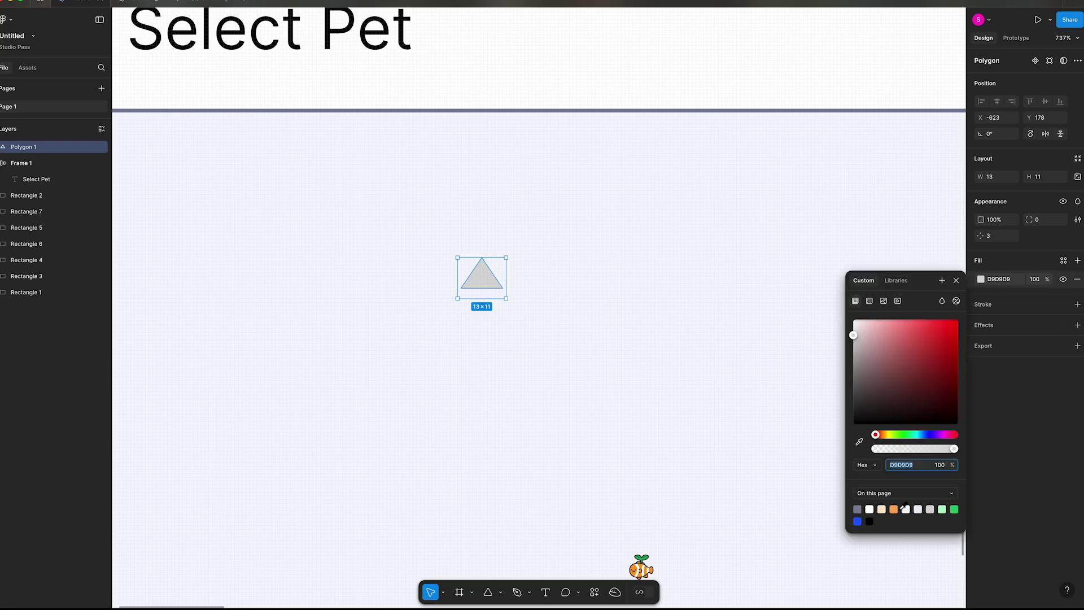
click(857, 509)
- Round the triangle's corners to 1, flatten it, and rotate it to point downward
click(1045, 224)
text(1)
key(Tab)
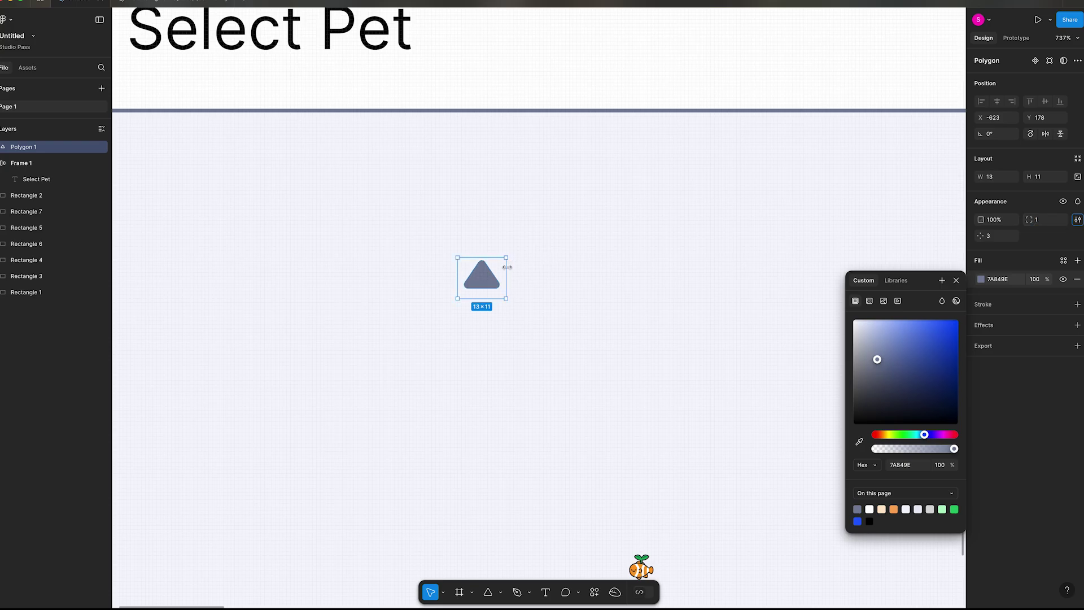
click(483, 284)
key(super+e)
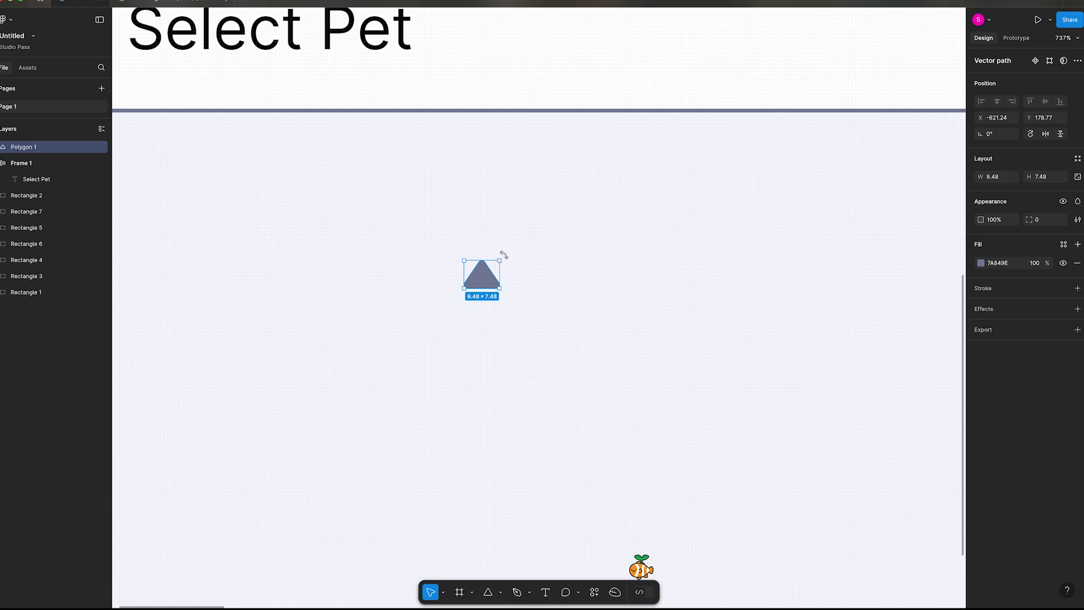
drag(503, 254, 686, 182)
scroll(429, 325, down, 5)
- Set Frame 1's auto layout spacing to Auto so the triangle sits at the right edge
click(578, 203)
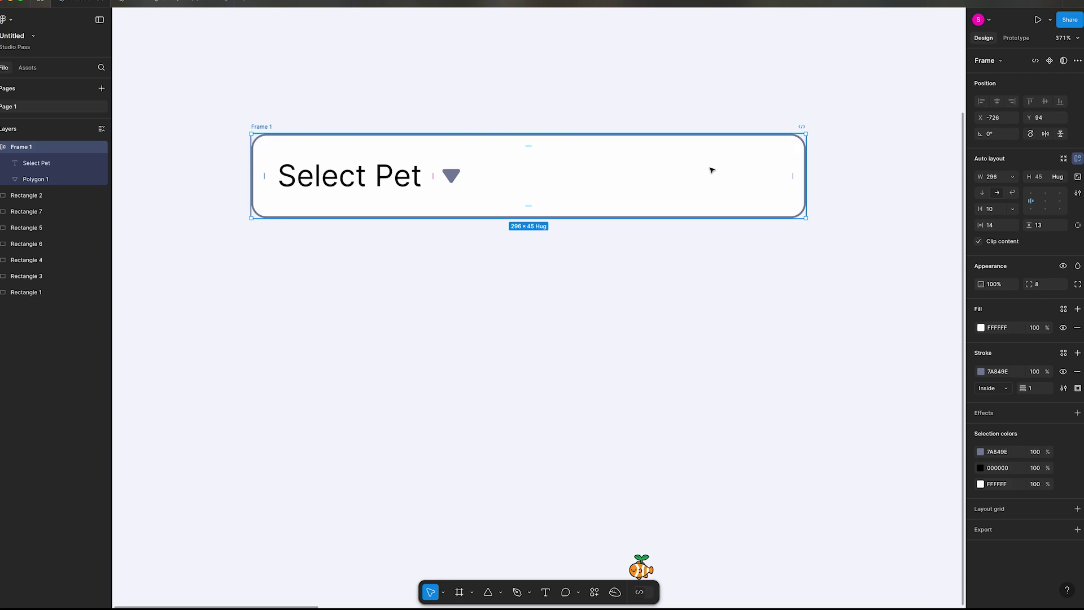
click(1032, 204)
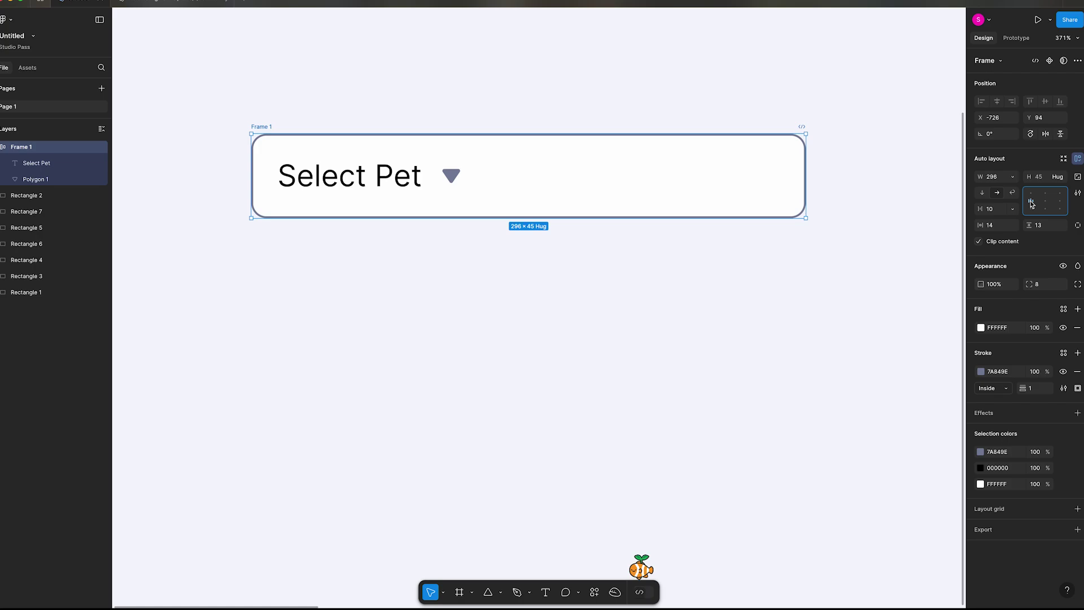
double_click(1031, 204)
- Add a drop shadow to Frame 1 with its offset and blur set to 0
click(1077, 413)
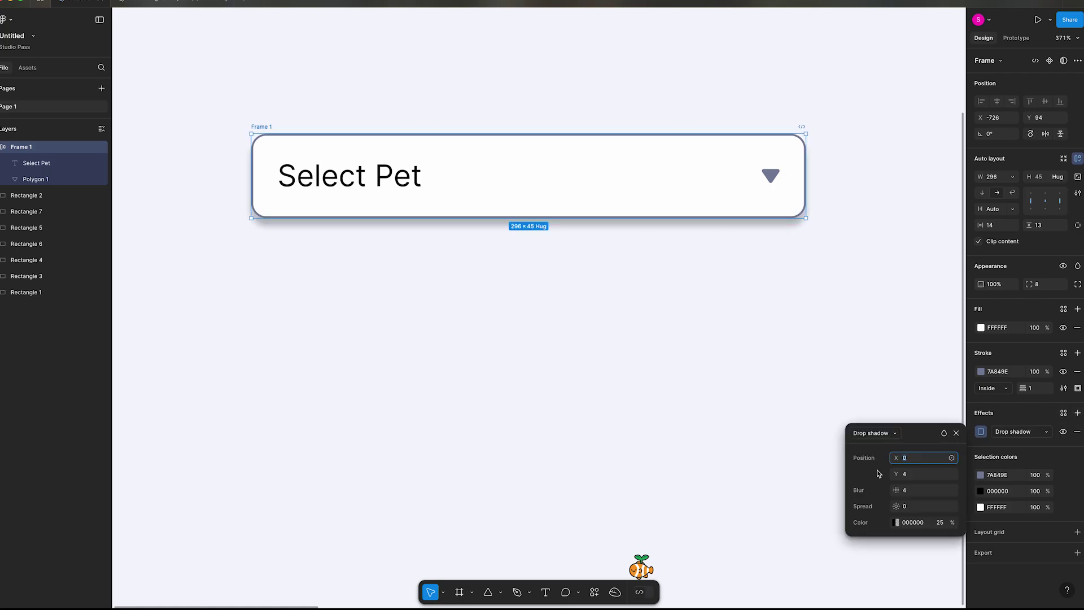
click(906, 474)
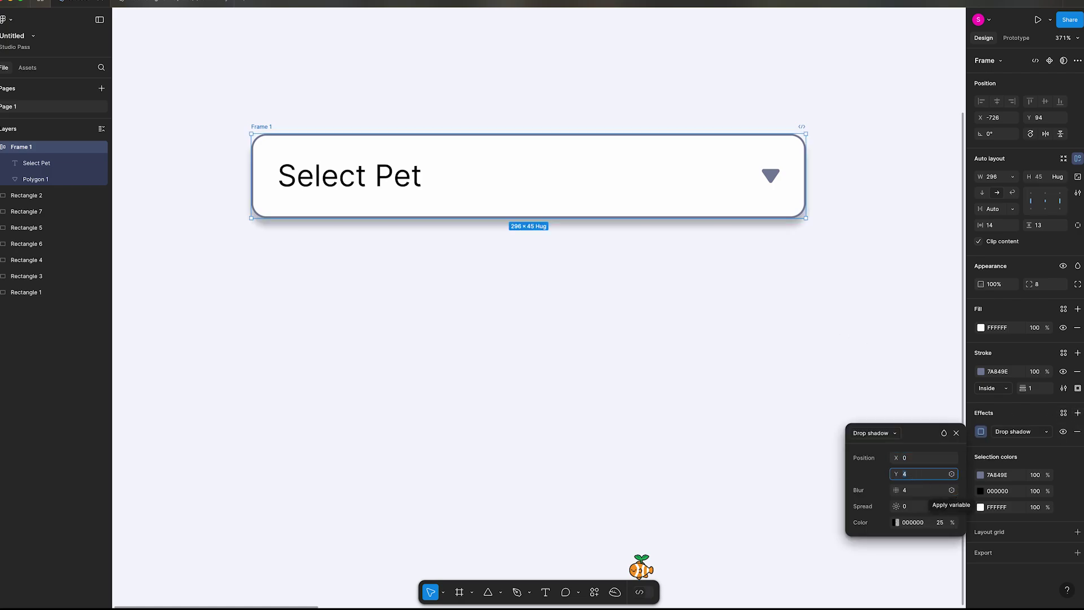
text(0)
key(Tab)
text(0)
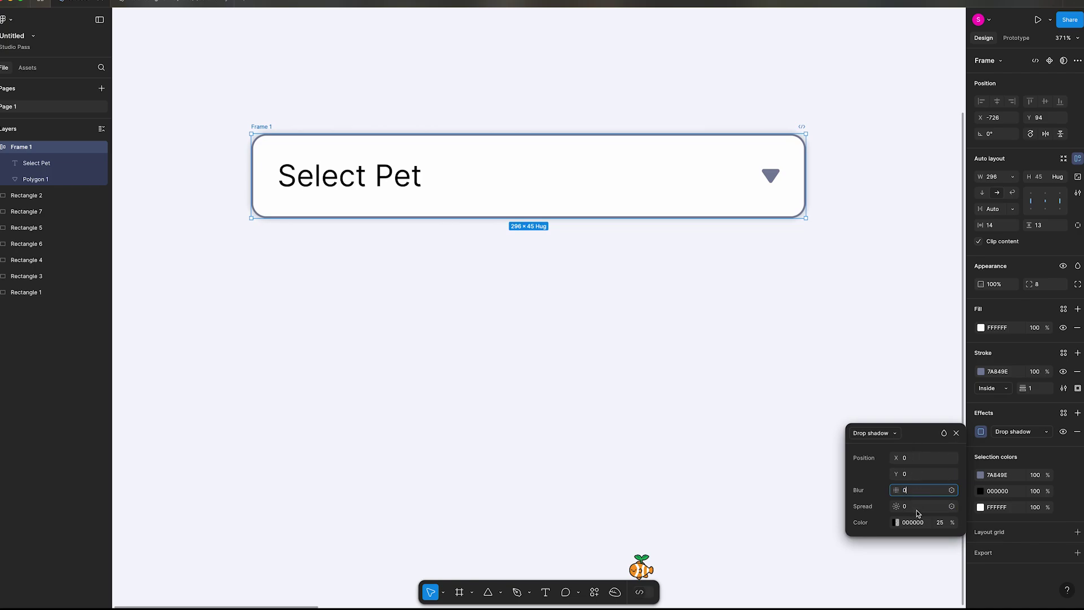
- Color the shadow pale blue CEDBFF at 100% and increase its spread into a ring
click(897, 522)
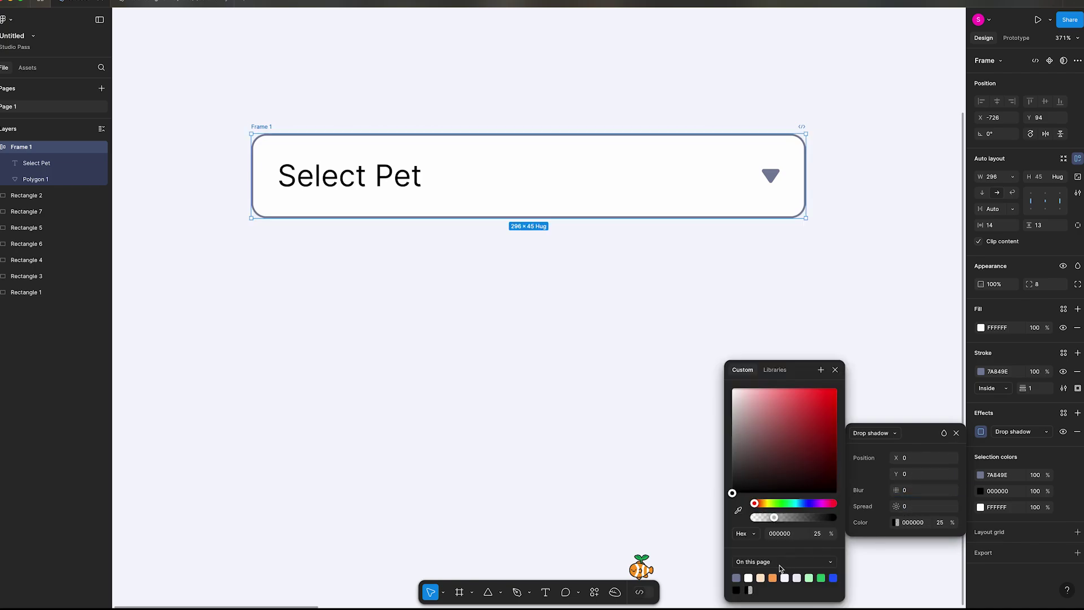
click(833, 578)
drag(775, 406, 753, 388)
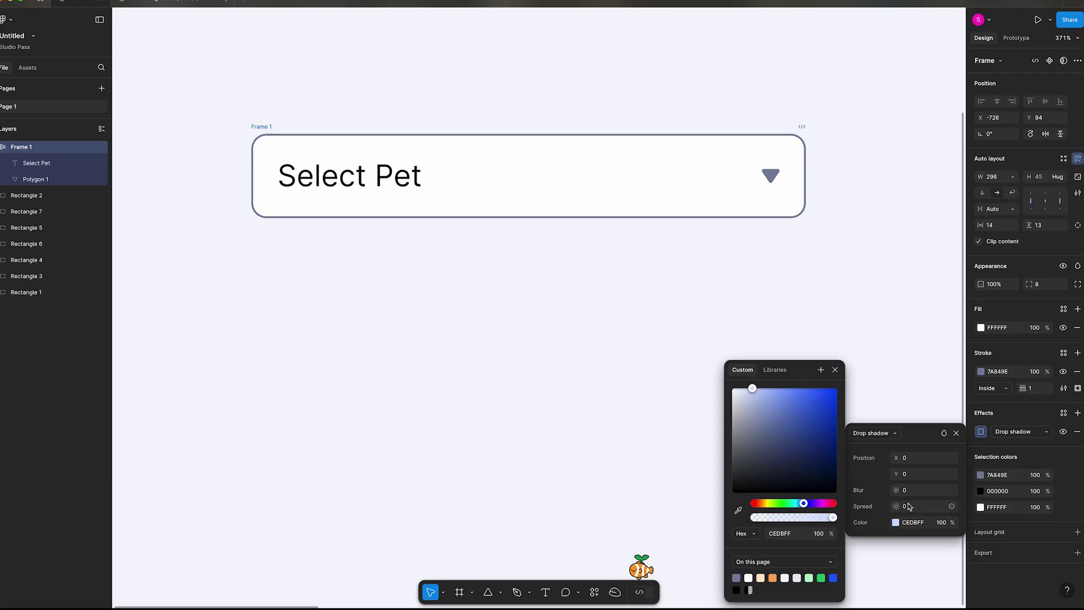
drag(896, 507, 899, 506)
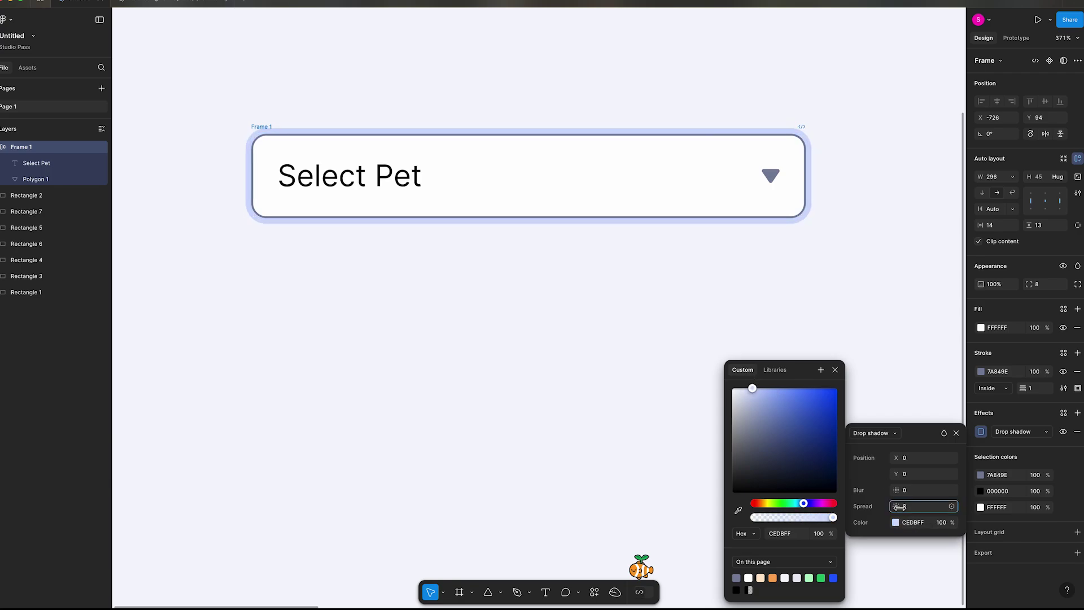
click(504, 446)
ctrl+scroll(497, 455, down, 5)
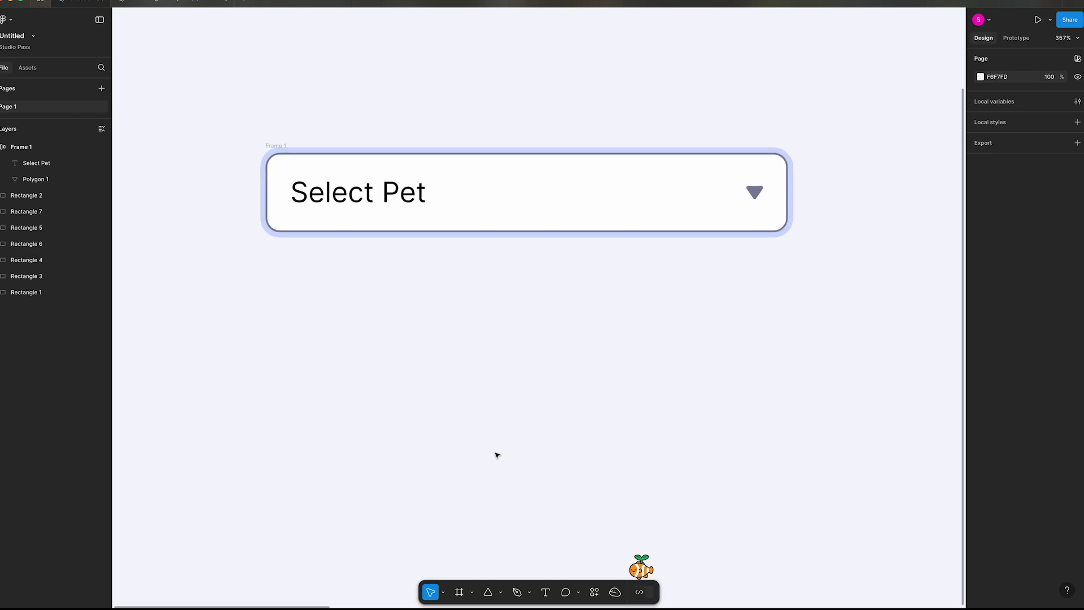
scroll(527, 411, down, 2)
scroll(526, 411, down, 2)
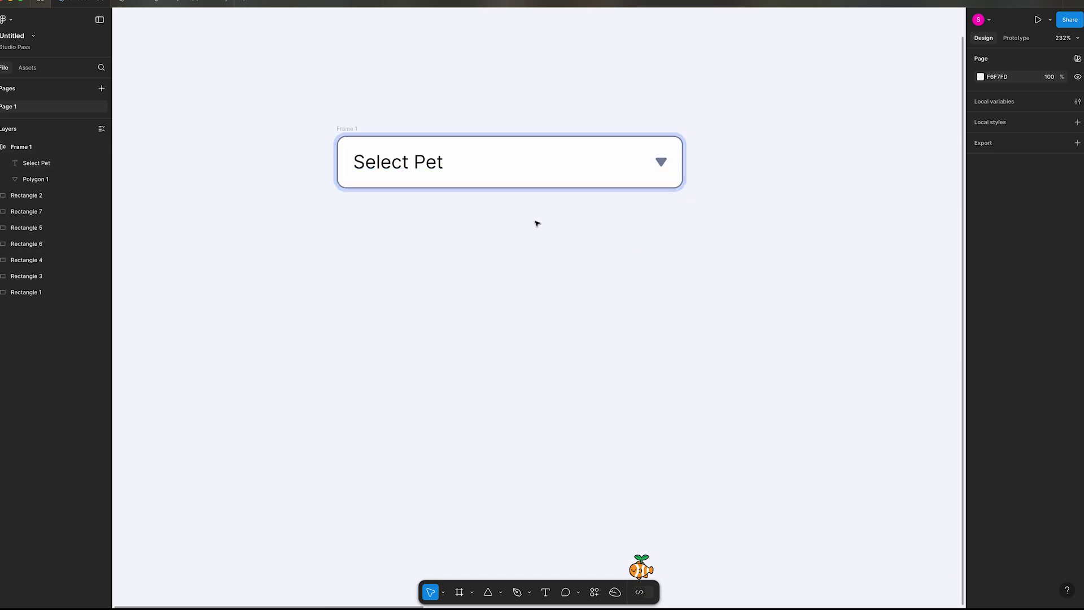
click(346, 128)
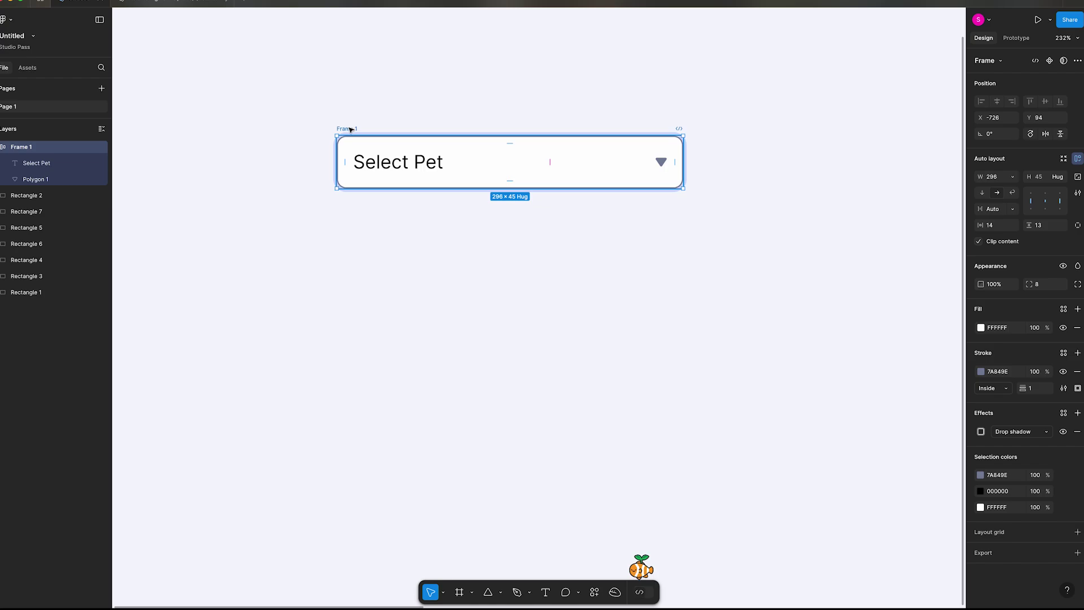
- Duplicate the field below as Frame 2, relabel it 'Dog', and delete its triangle
alt+drag(349, 129, 348, 264)
click(452, 237)
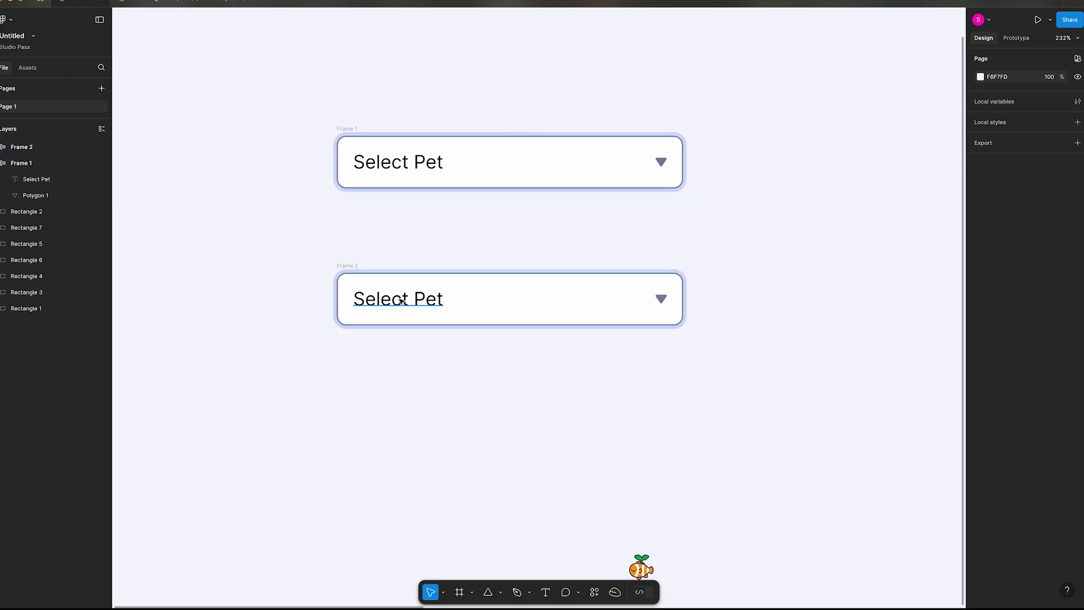
click(426, 304)
double_click(419, 301)
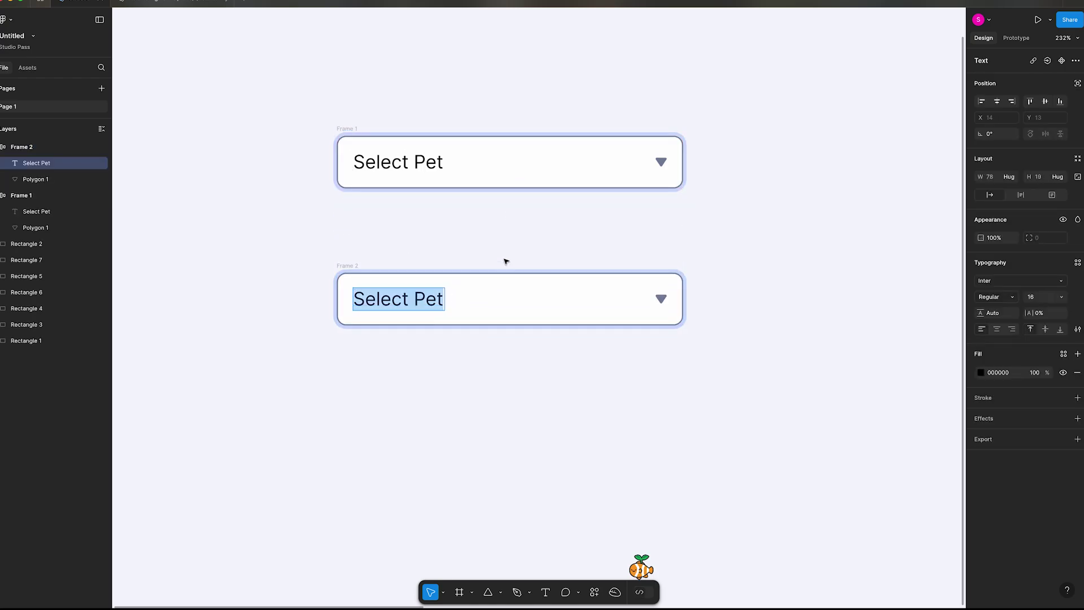
text(Dog)
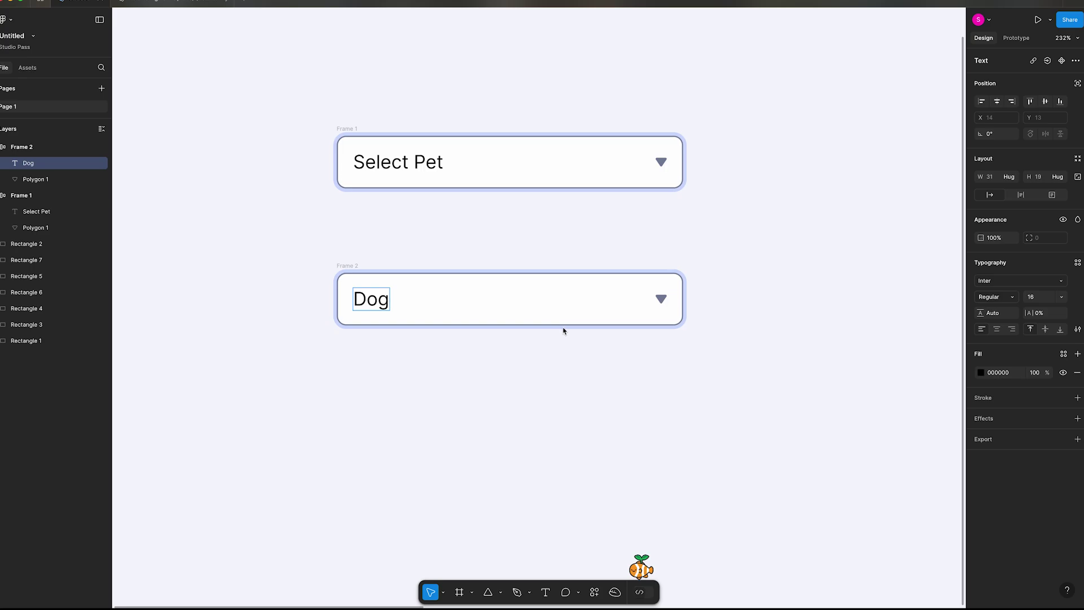
key(Escape)
click(661, 299)
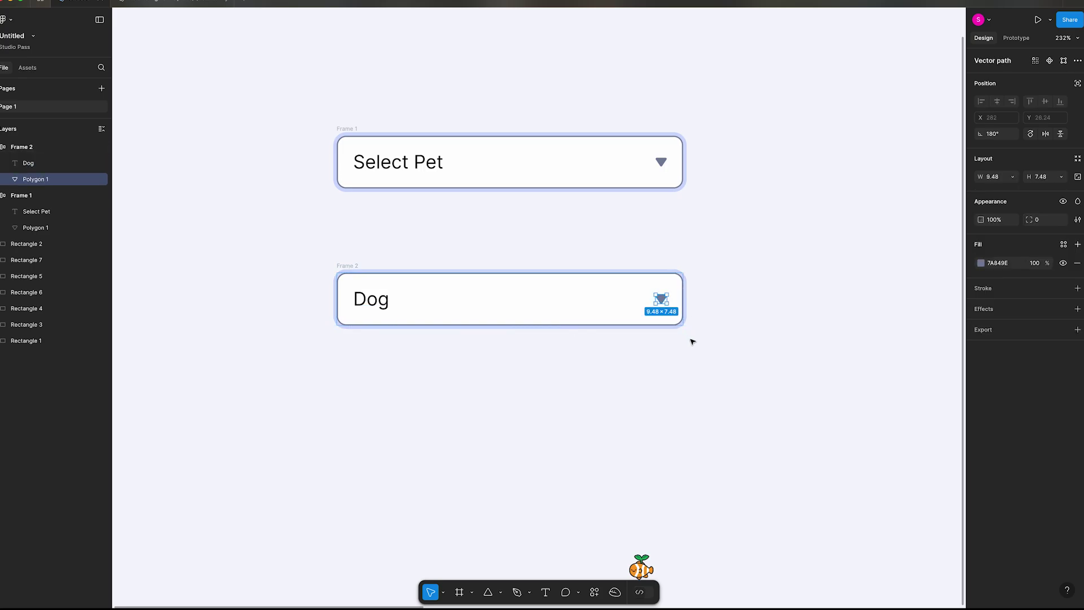
key(Delete)
- Wrap the Dog text in a fill-width, left-aligned auto-layout frame with 12/12 padding
click(510, 300)
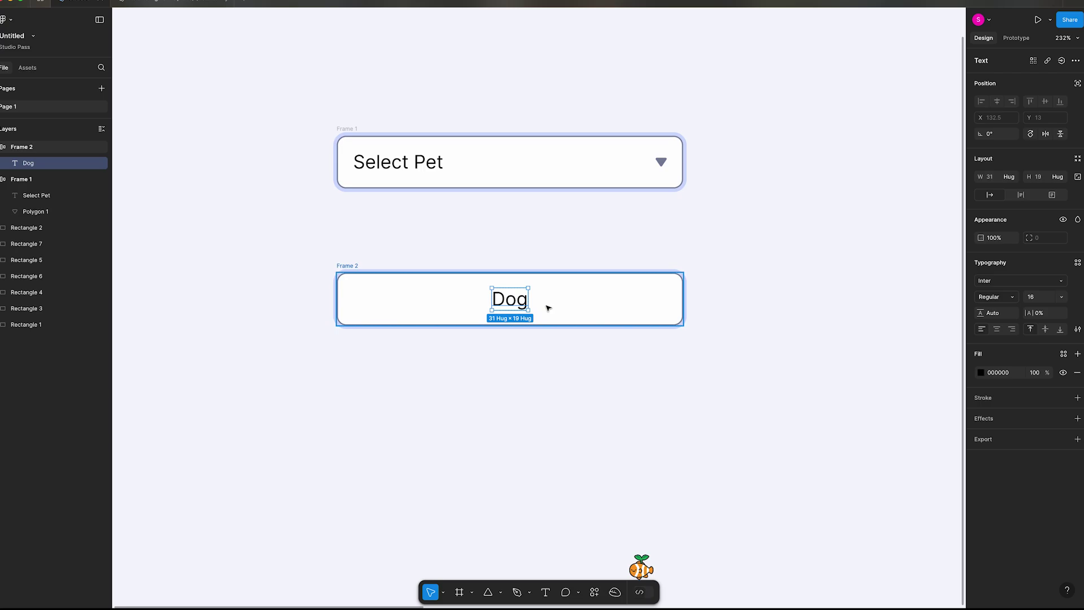
key(shift+a)
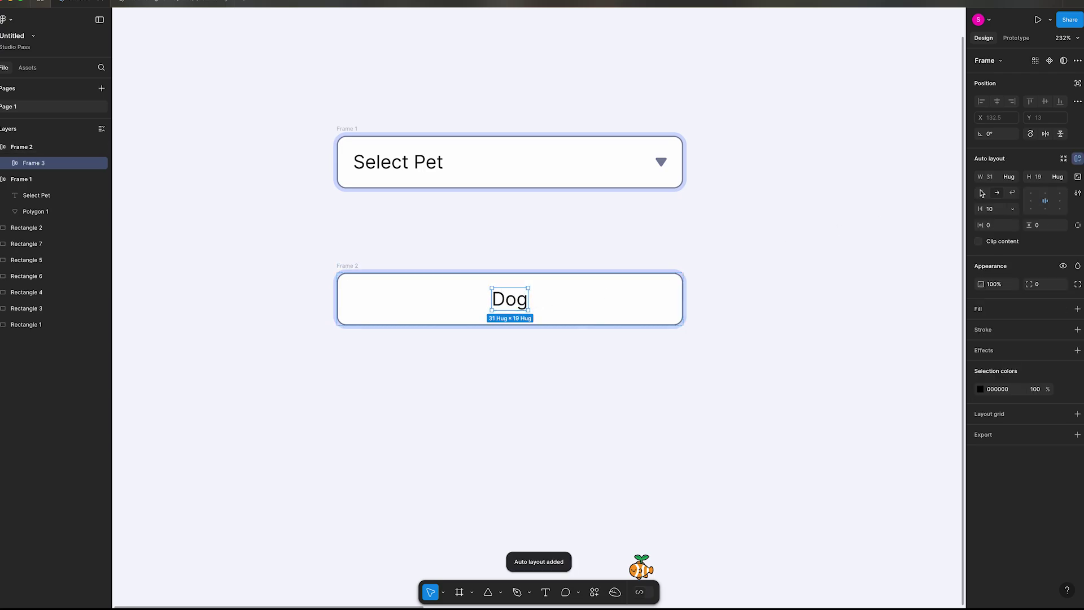
click(1009, 177)
click(1011, 188)
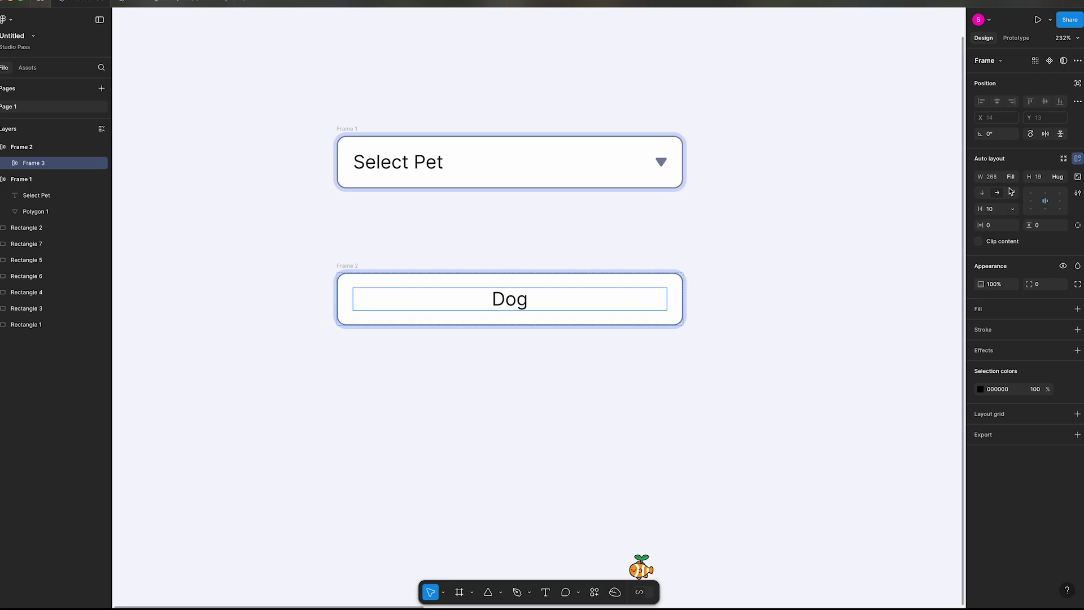
click(1032, 202)
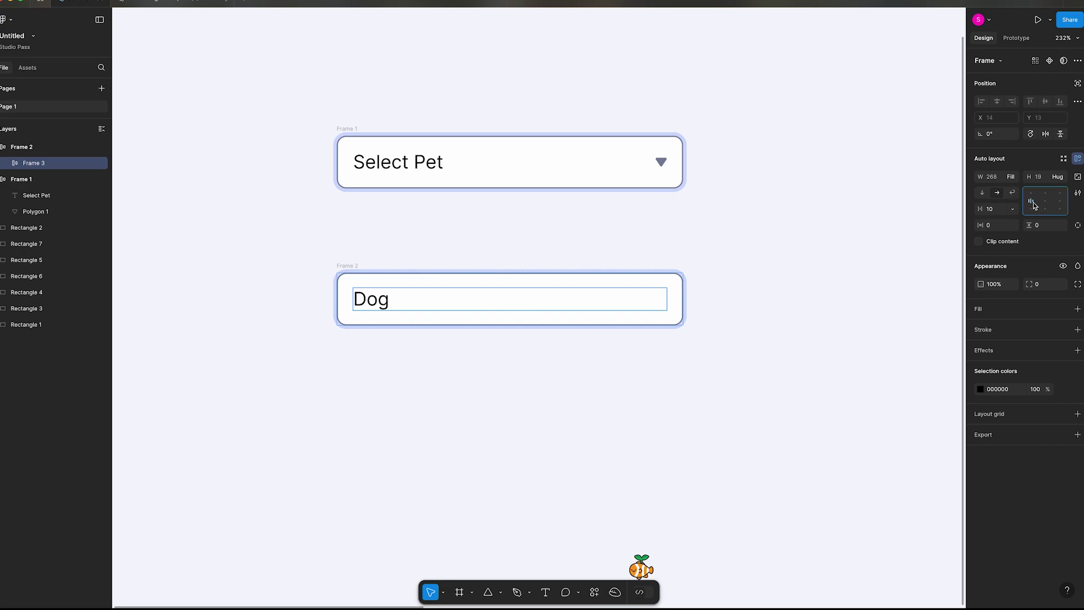
click(995, 228)
text(12)
key(Tab)
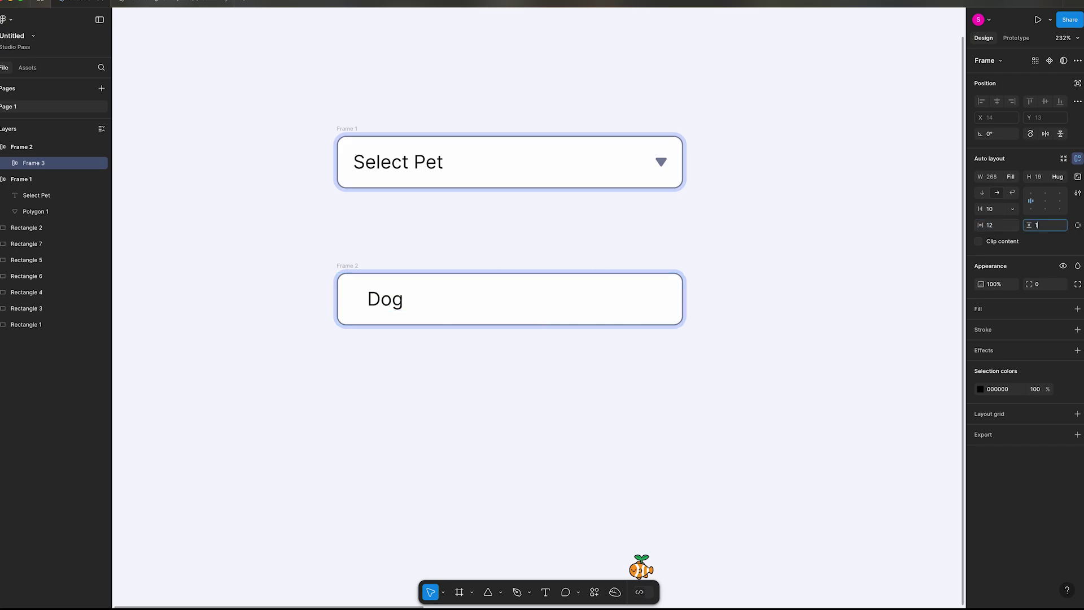
text(12)
key(Return)
- Set the outer Frame 2 padding to 6 horizontally and vertically
click(603, 279)
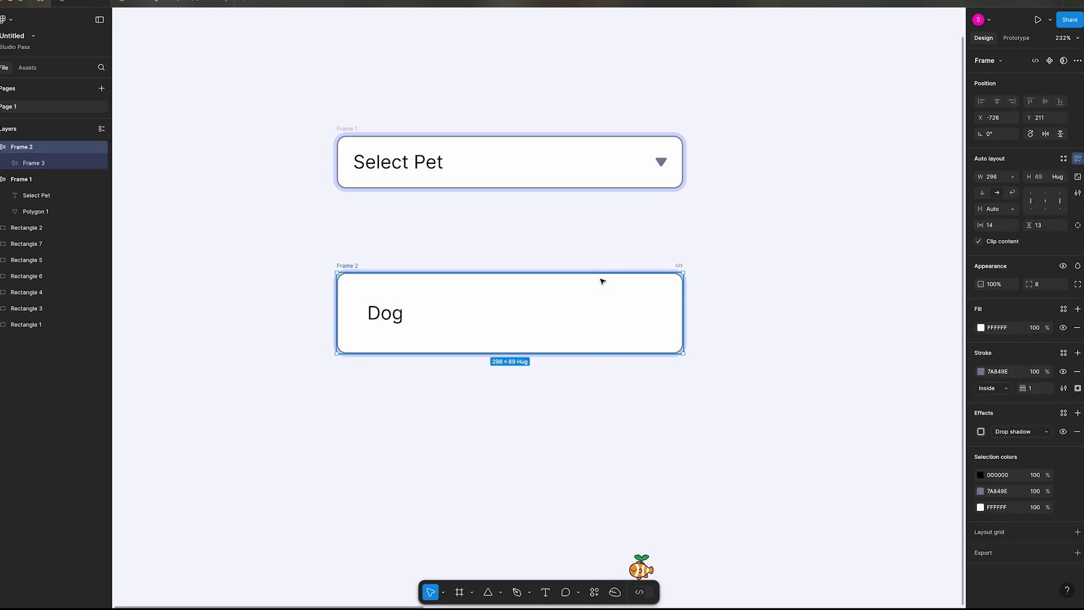
click(998, 225)
text(6)
key(Tab)
text(6)
key(Return)
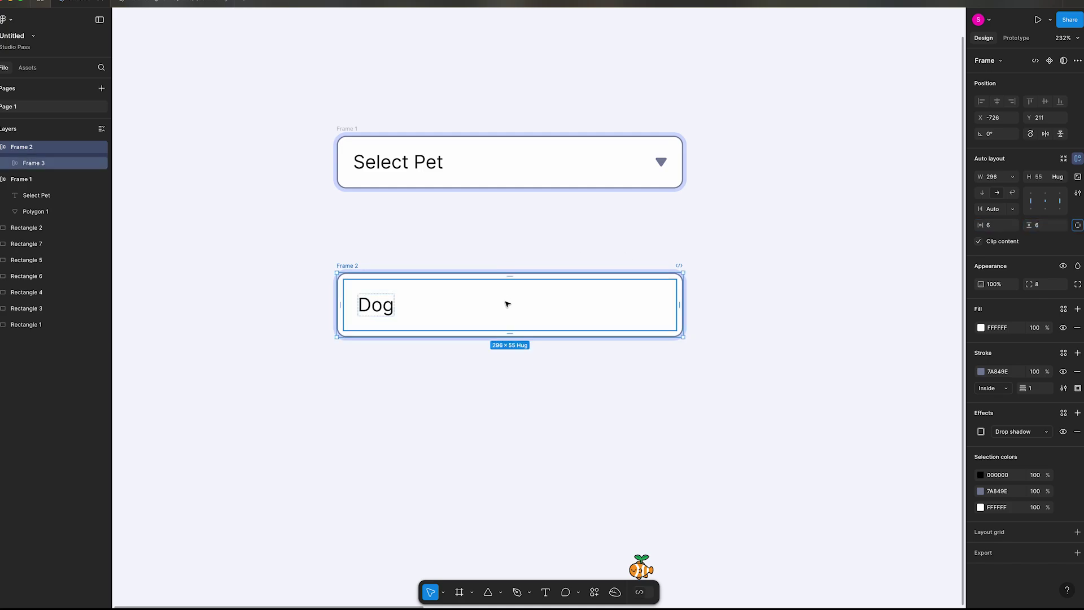
- Round the inner Dog frame to radius 4 and remove Frame 2's drop shadow
click(507, 305)
click(1045, 286)
key(Return)
click(361, 266)
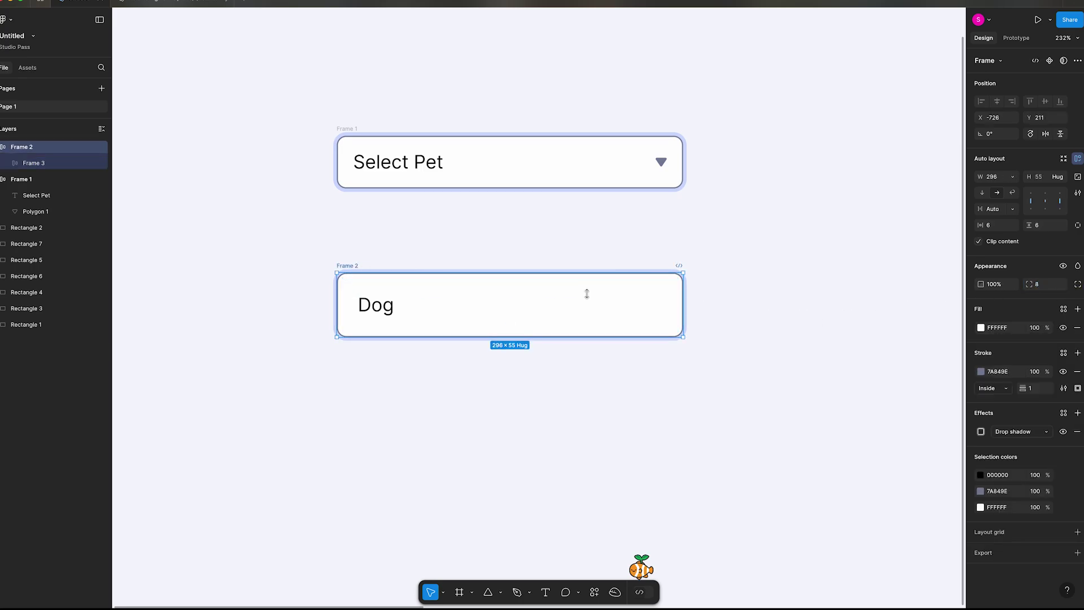
click(1078, 431)
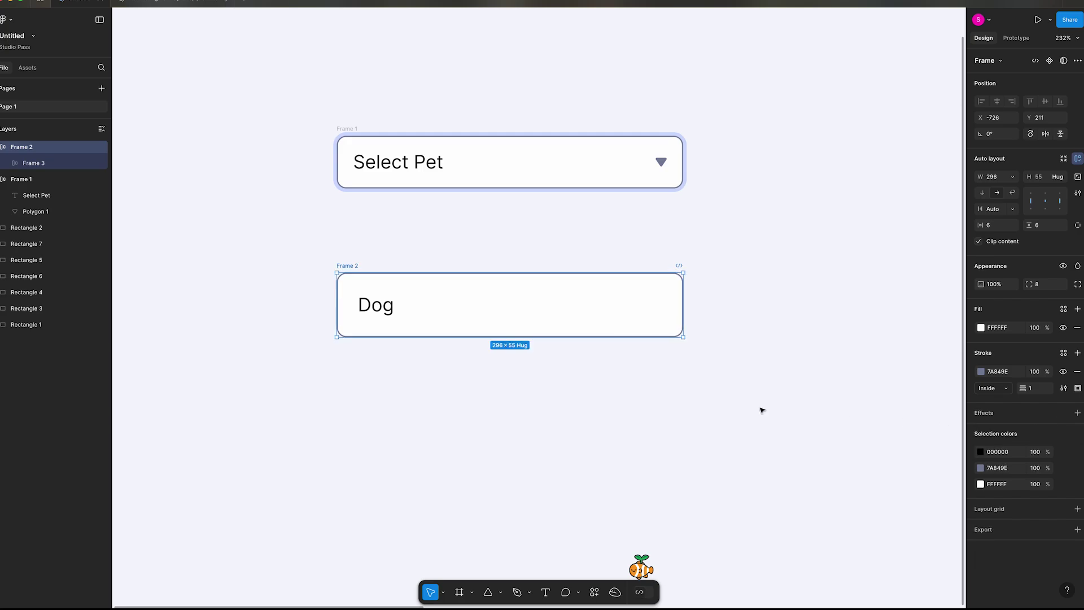
- Copy the Dog row out below the field, fill it white, and align it with Frame 2's left edge
click(542, 312)
drag(550, 315, 525, 310)
click(490, 283)
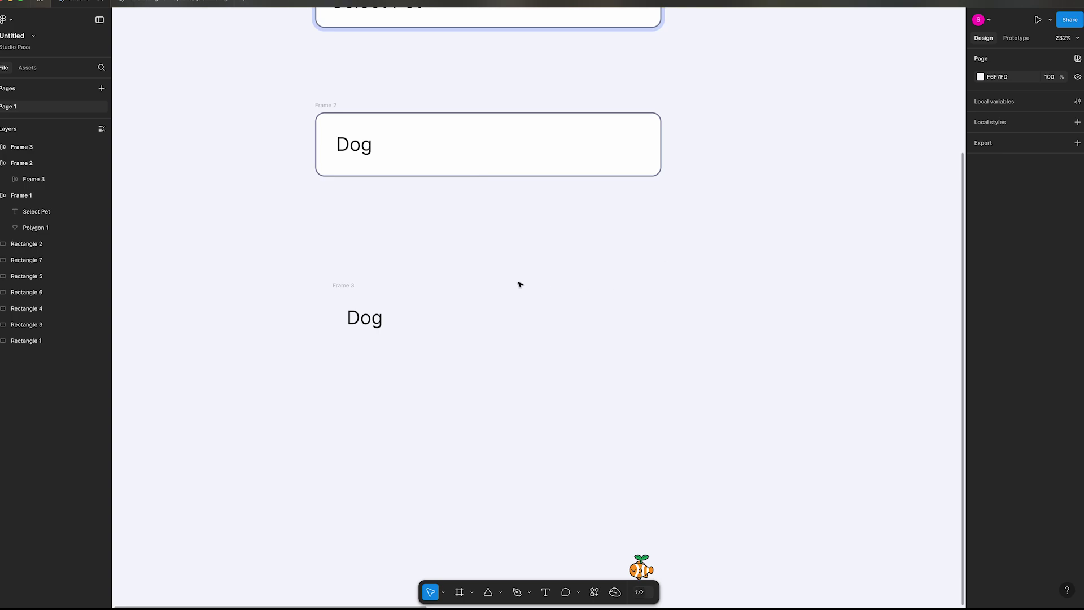
click(340, 290)
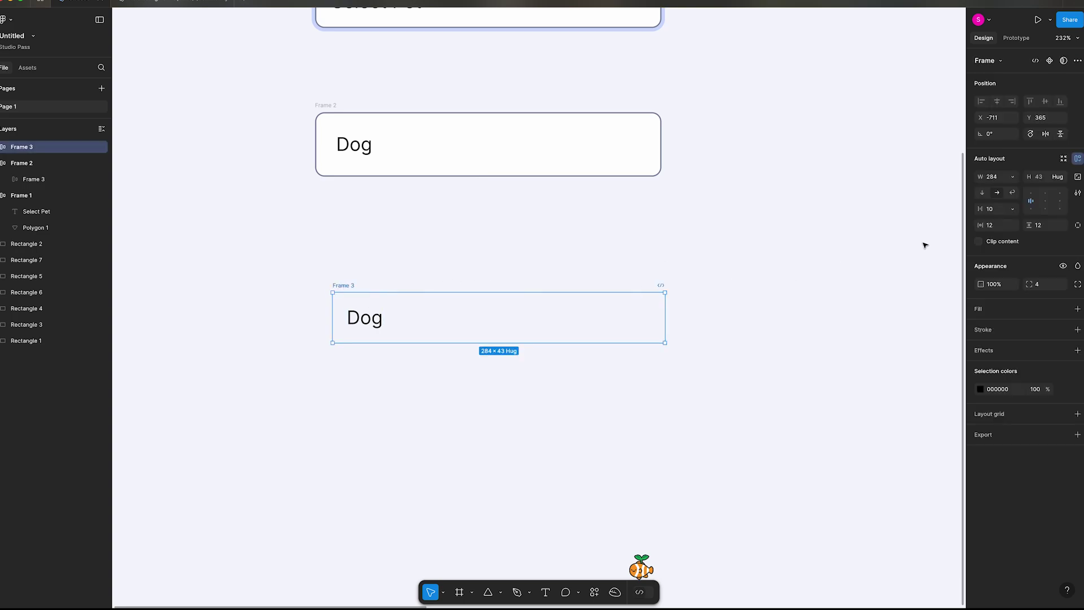
click(985, 313)
click(733, 322)
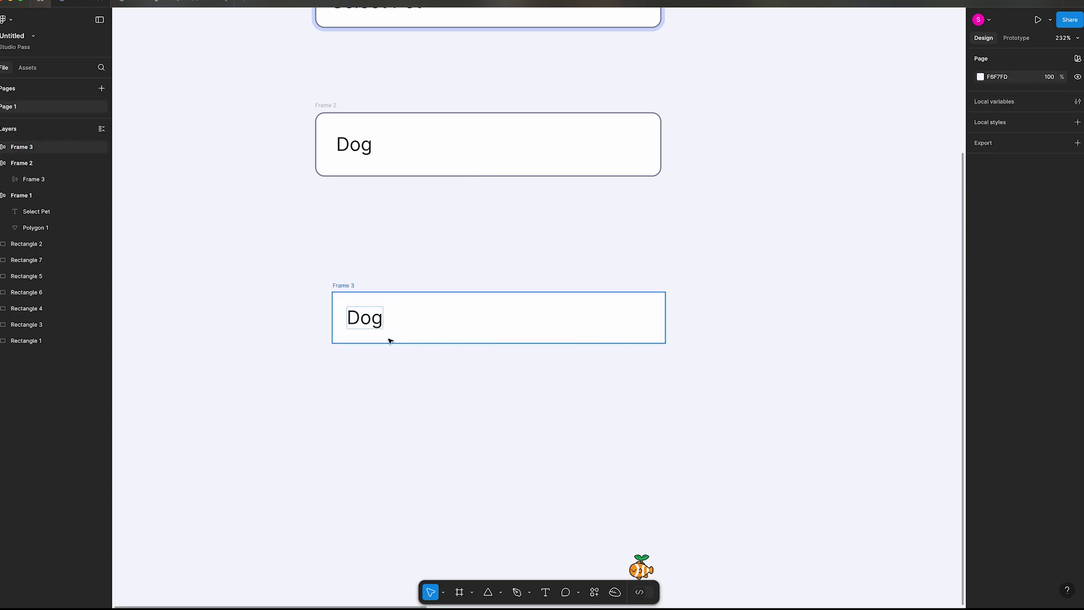
drag(354, 286, 334, 276)
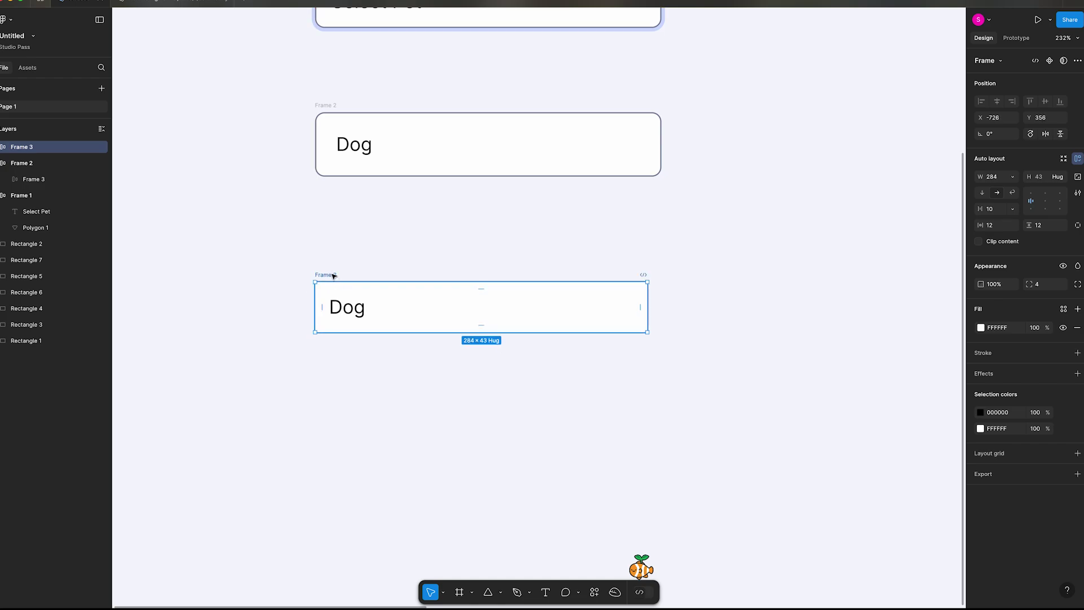
- Duplicate the Dog row below, tint it light lavender, and make its Dog text blue
drag(332, 303, 336, 342)
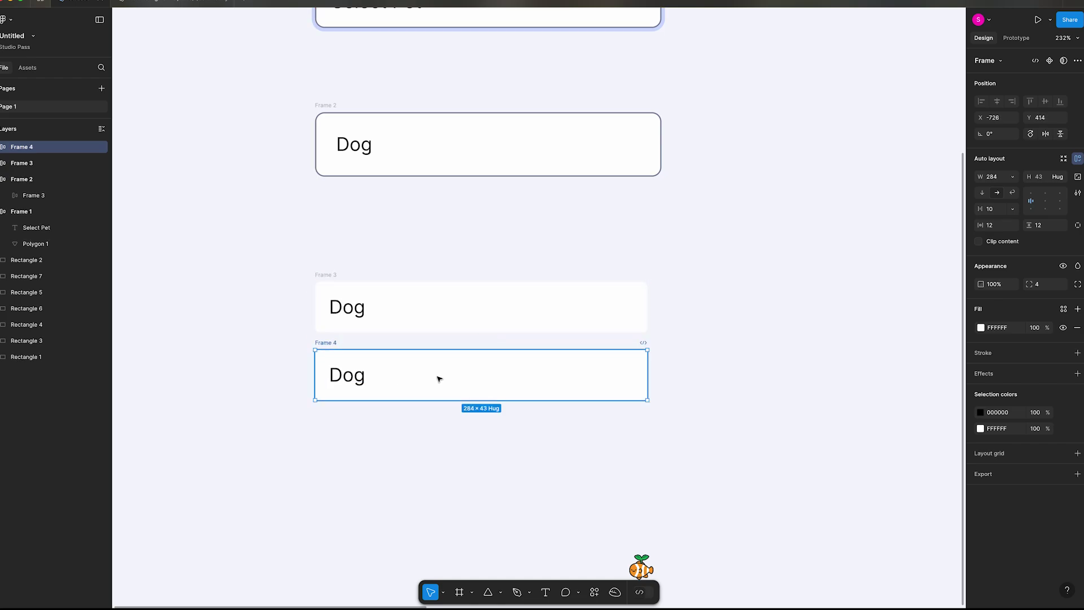
click(981, 328)
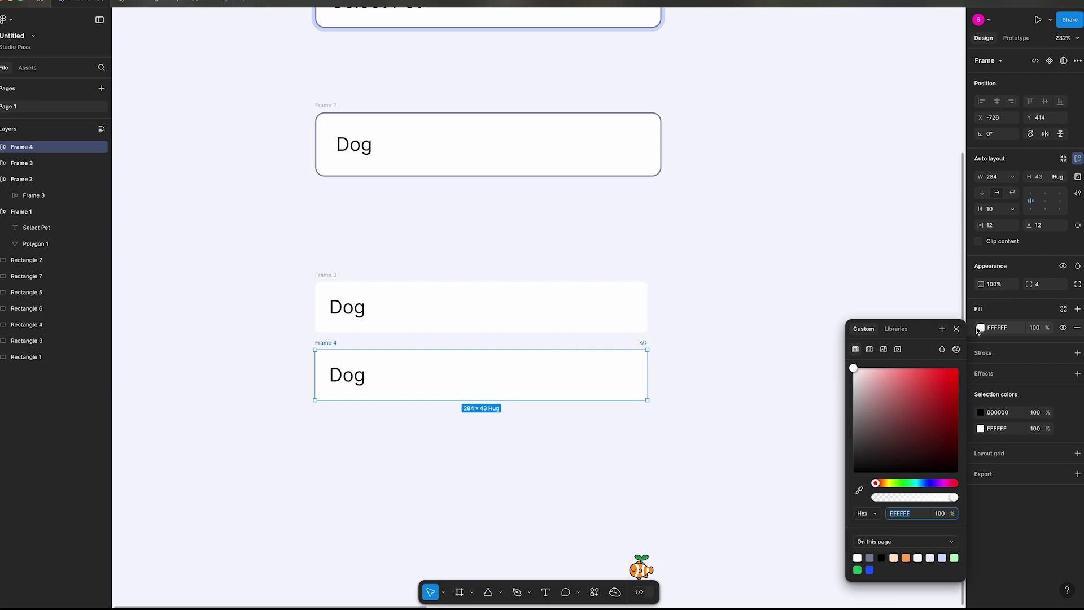
click(943, 556)
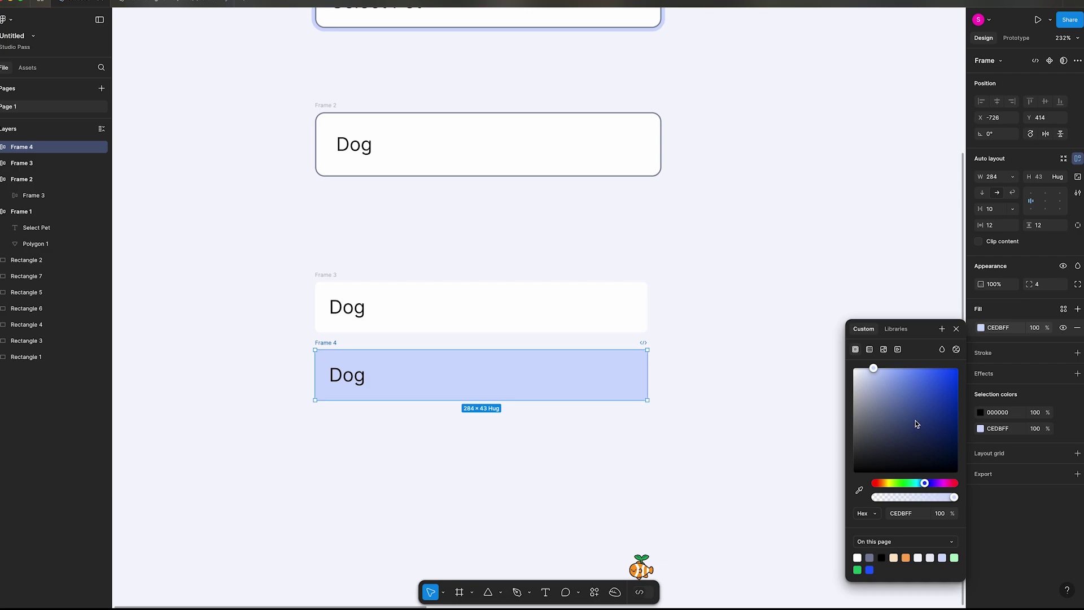
drag(873, 367, 863, 366)
click(353, 377)
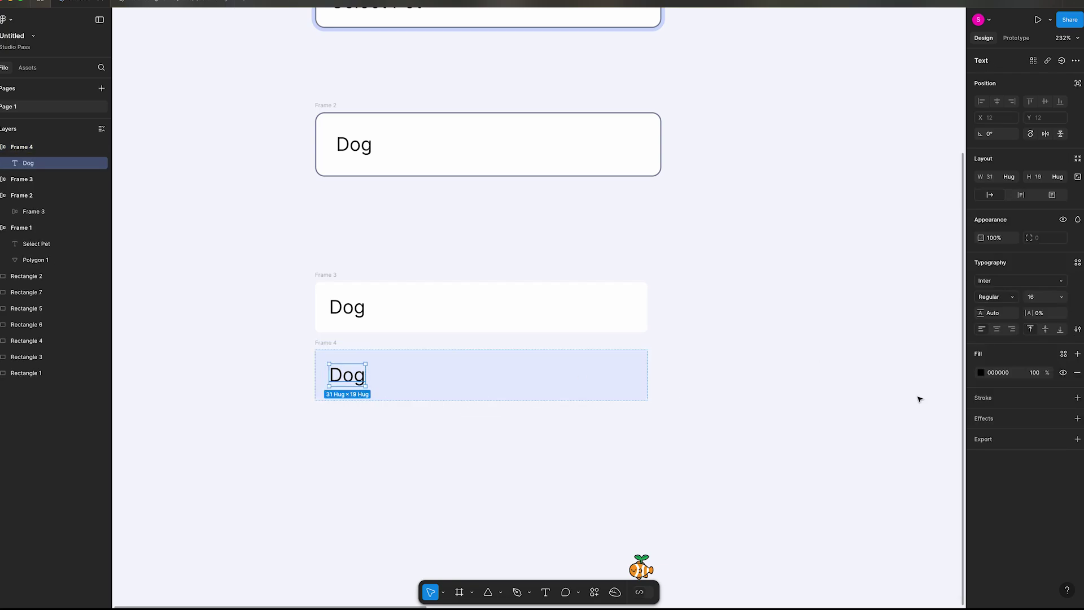
click(982, 372)
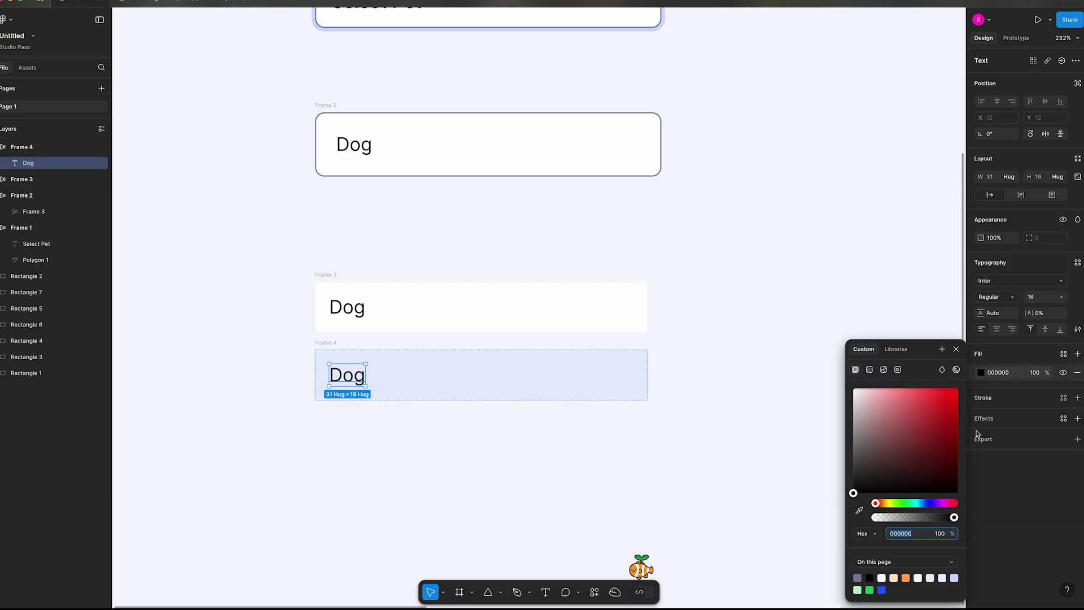
click(882, 589)
click(641, 510)
- Combine both Dog rows into one component set with two variants
drag(272, 247, 706, 455)
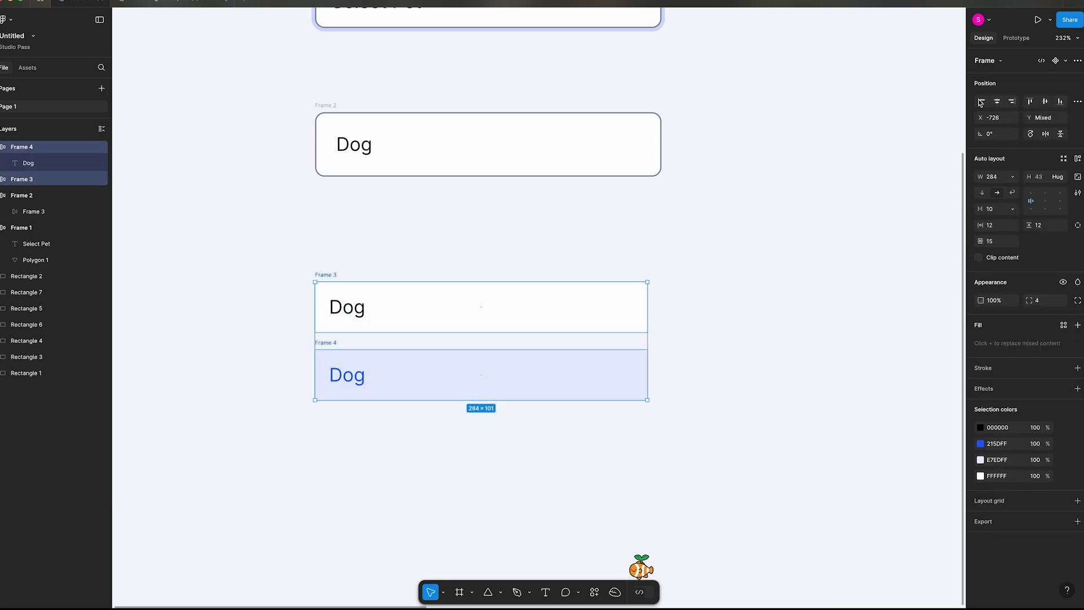
click(1066, 61)
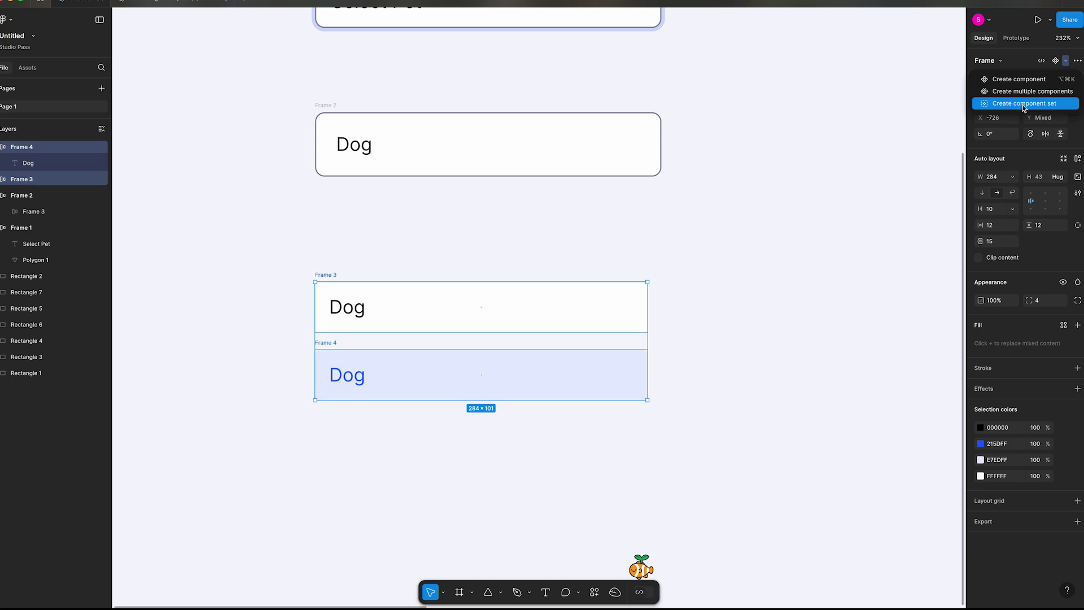
click(1023, 106)
click(457, 314)
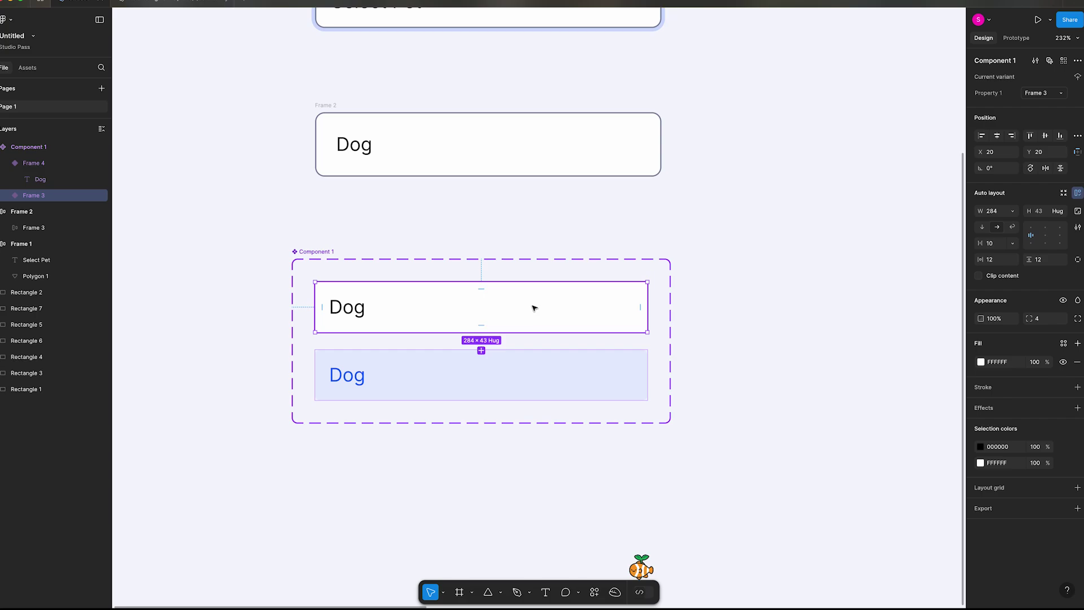
- Link the plain Dog variant to the blue one, triggered While hovering with an Ease in and out curve
key(alt+9)
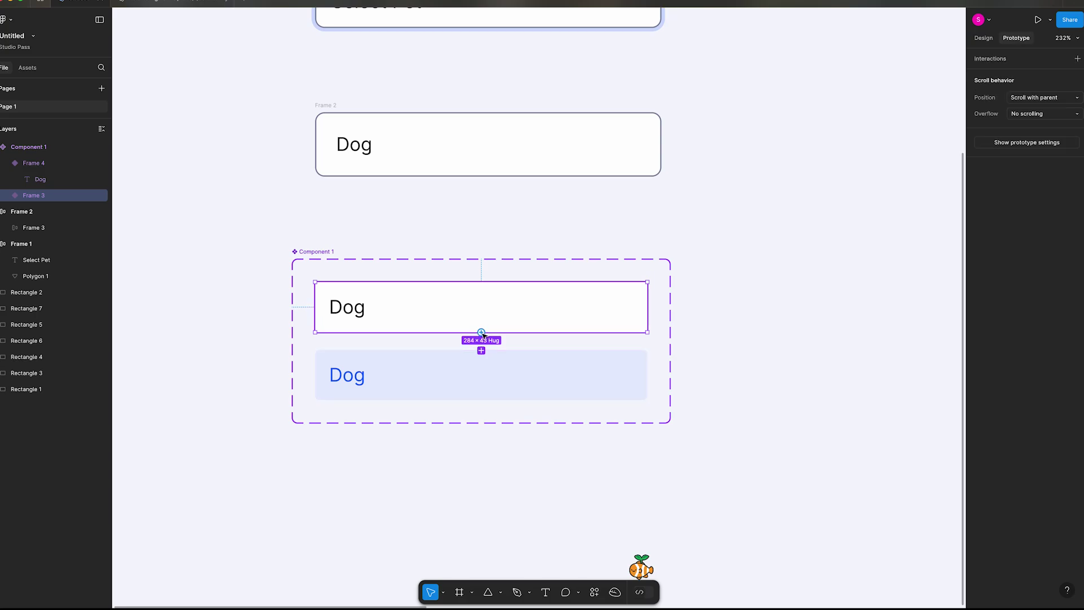
drag(481, 332, 482, 351)
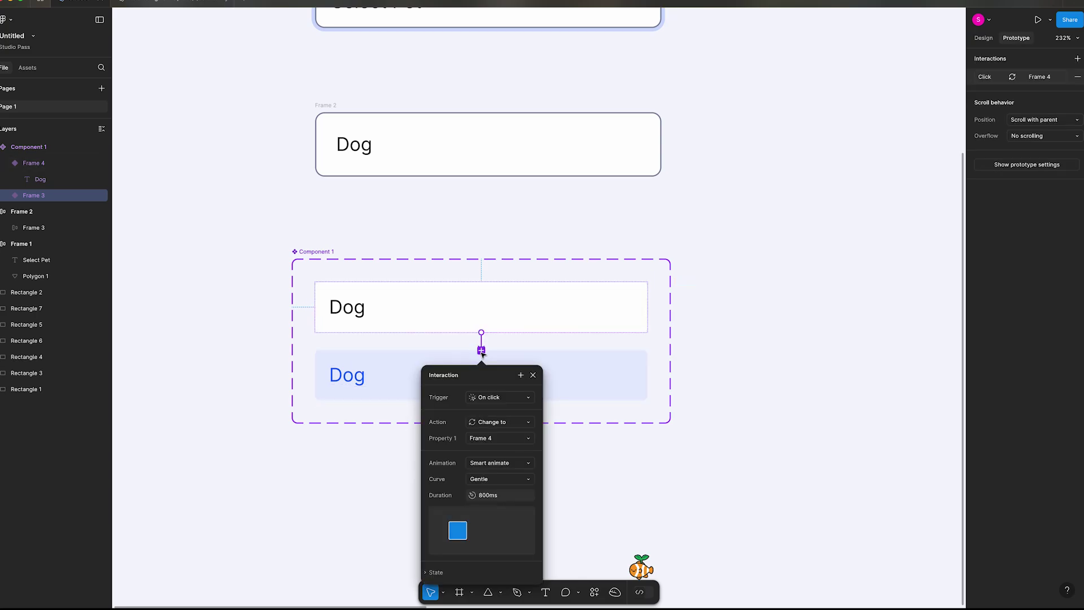
click(493, 399)
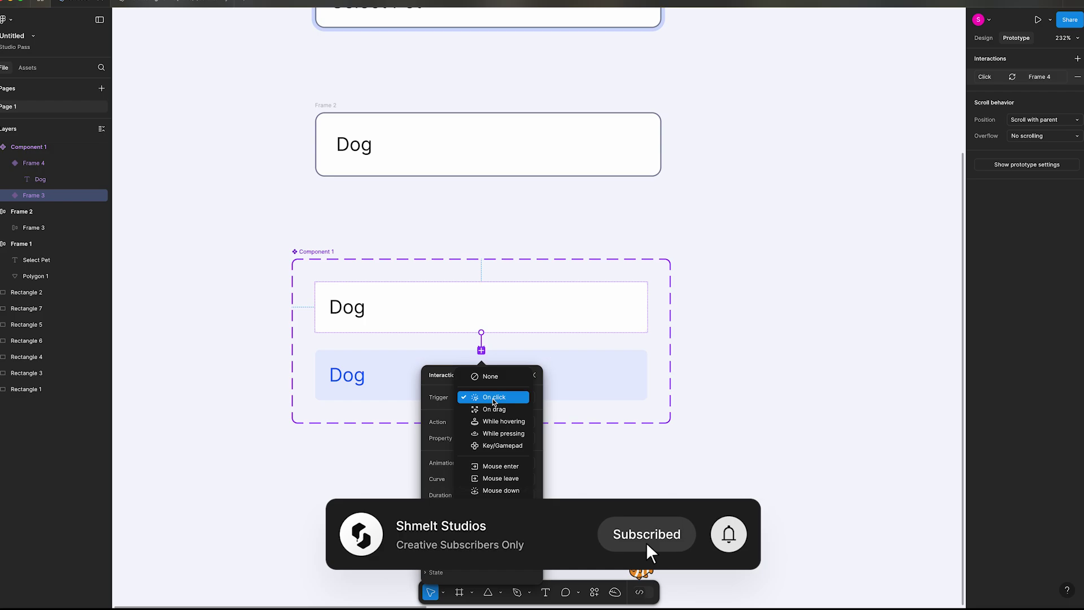
click(495, 423)
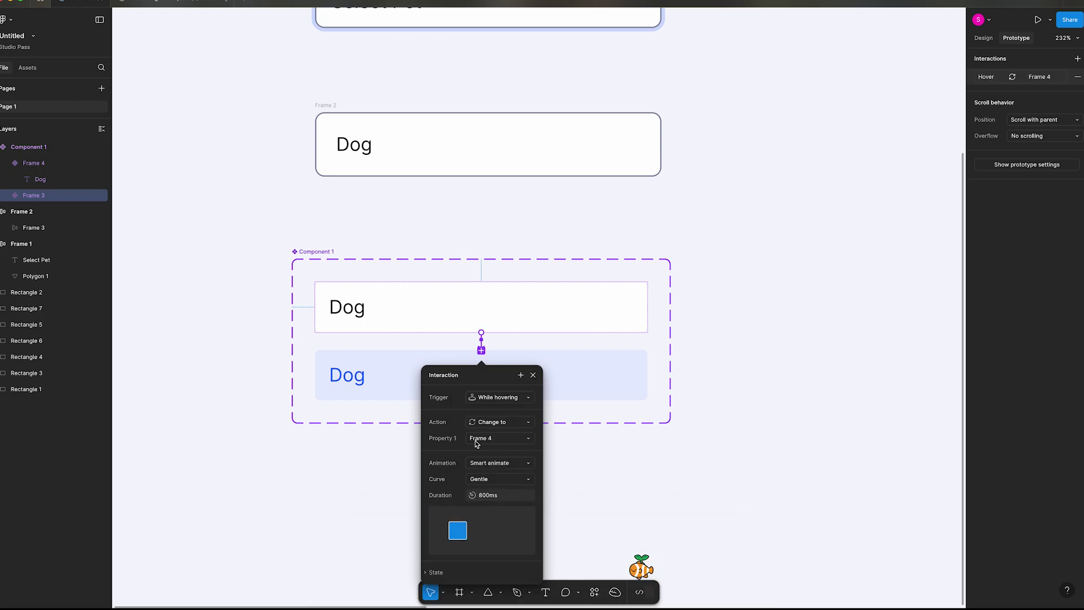
click(498, 481)
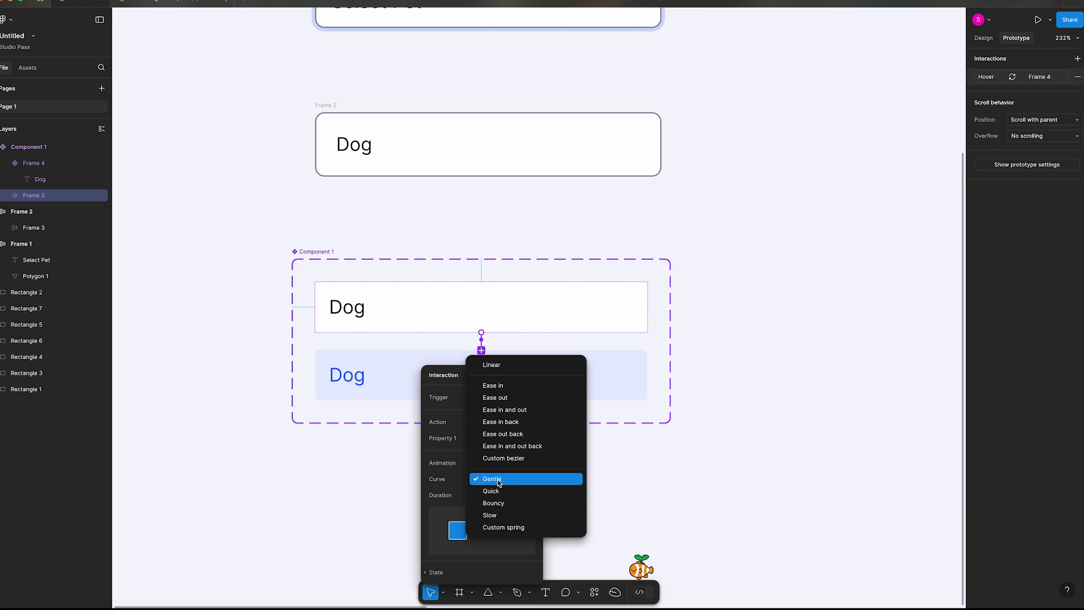
click(508, 410)
click(647, 486)
- Place a Dog instance on the canvas and preview its hover effect as a prototype
scroll(647, 485, down, 3)
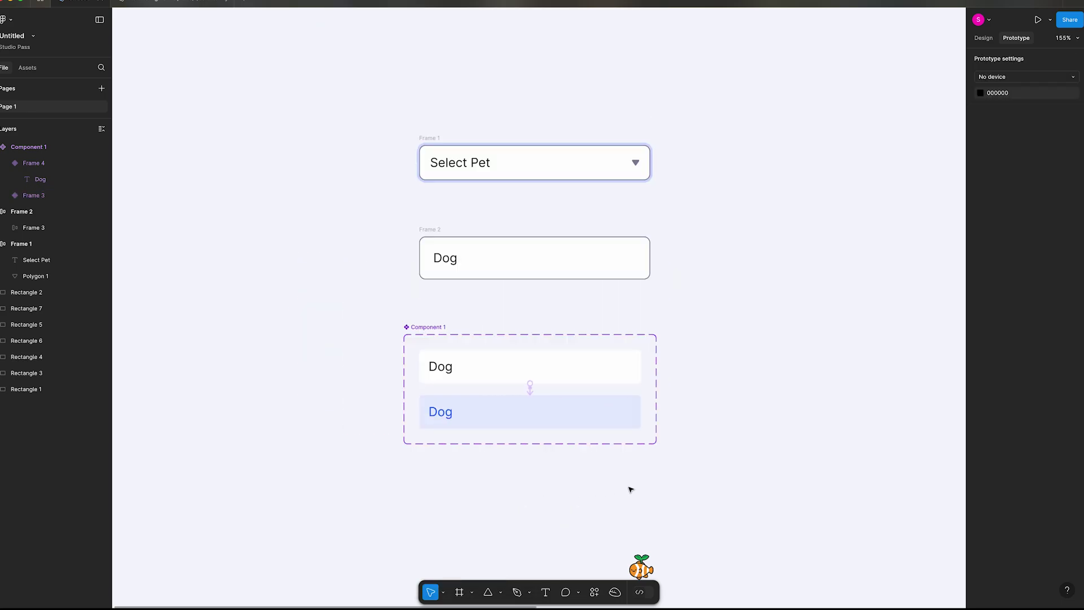
scroll(631, 489, right, 3)
scroll(632, 489, down, 2)
click(472, 310)
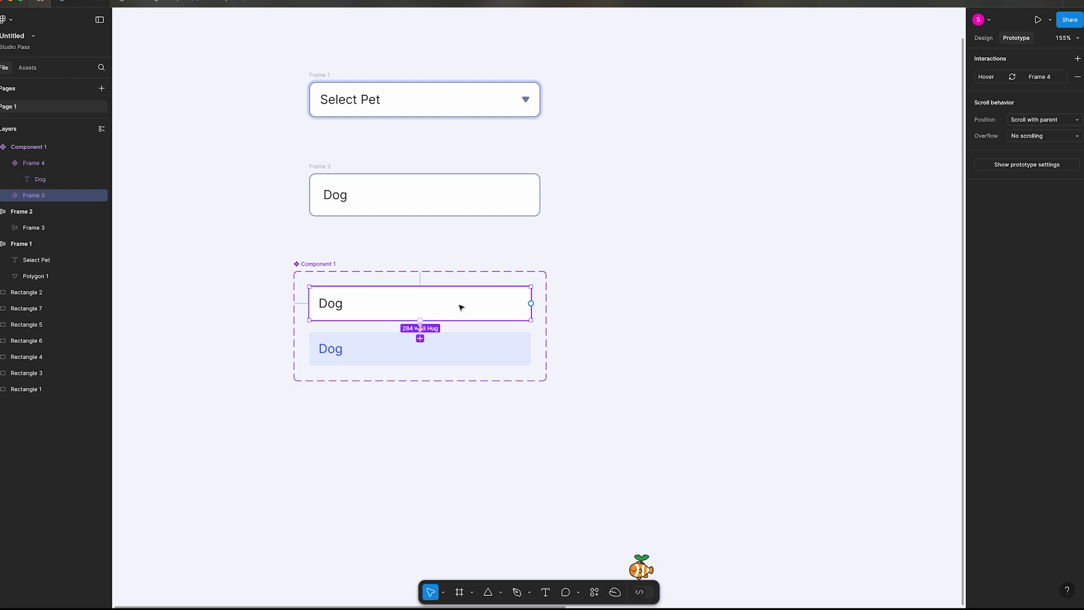
drag(443, 305, 702, 448)
click(727, 390)
scroll(593, 367, right, 3)
scroll(593, 367, down, 1)
click(461, 372)
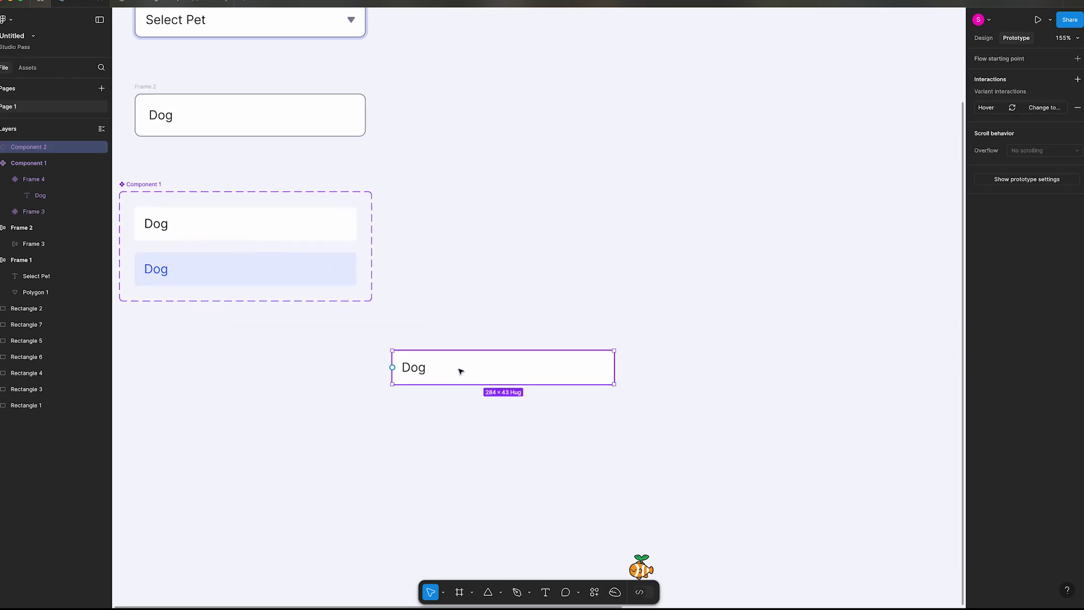
key(shift+space)
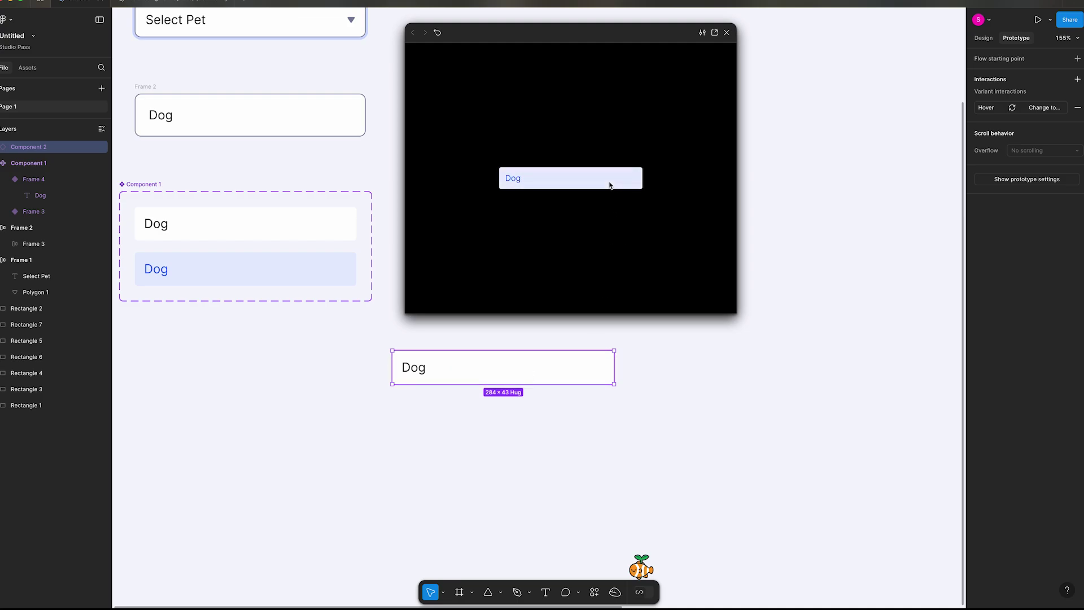
- Move the Dog instance into Frame 2 and give Frame 2 vertical auto layout
click(730, 32)
click(670, 256)
scroll(695, 294, up, 3)
scroll(695, 293, left, 5)
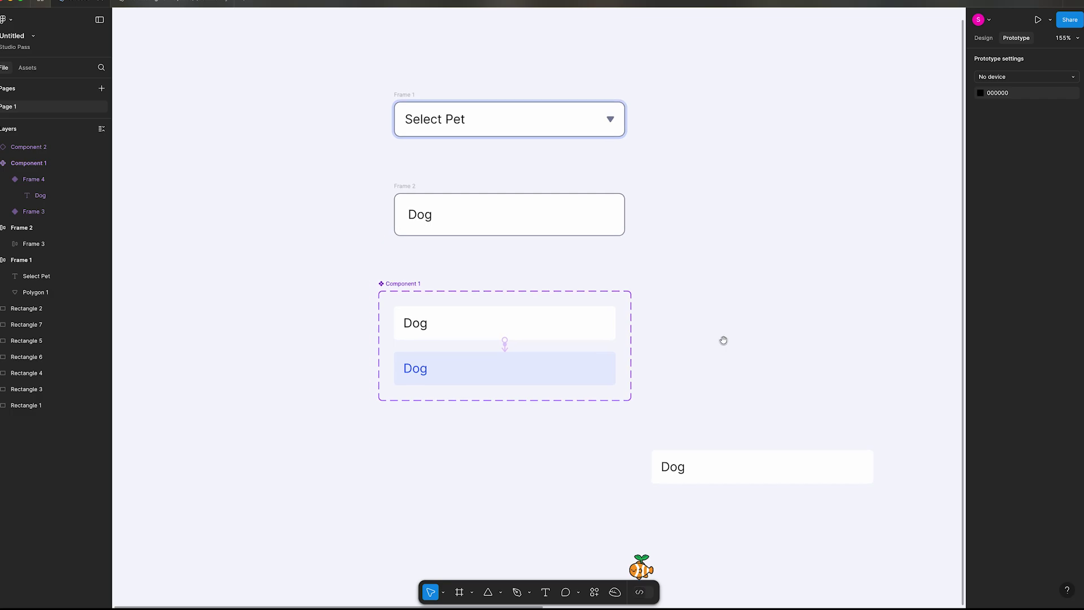
drag(719, 472, 487, 211)
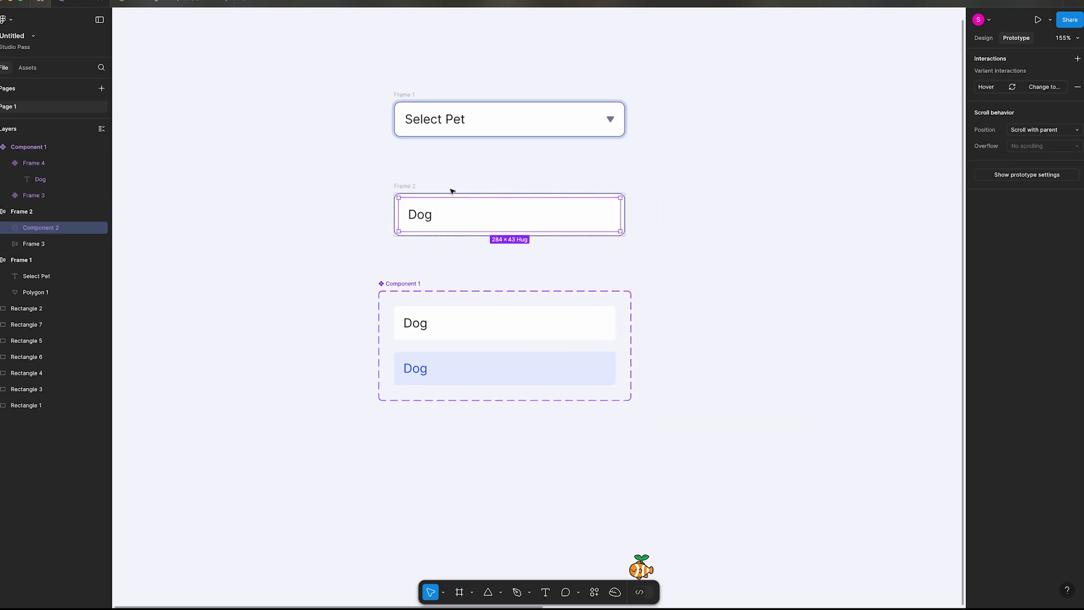
click(410, 187)
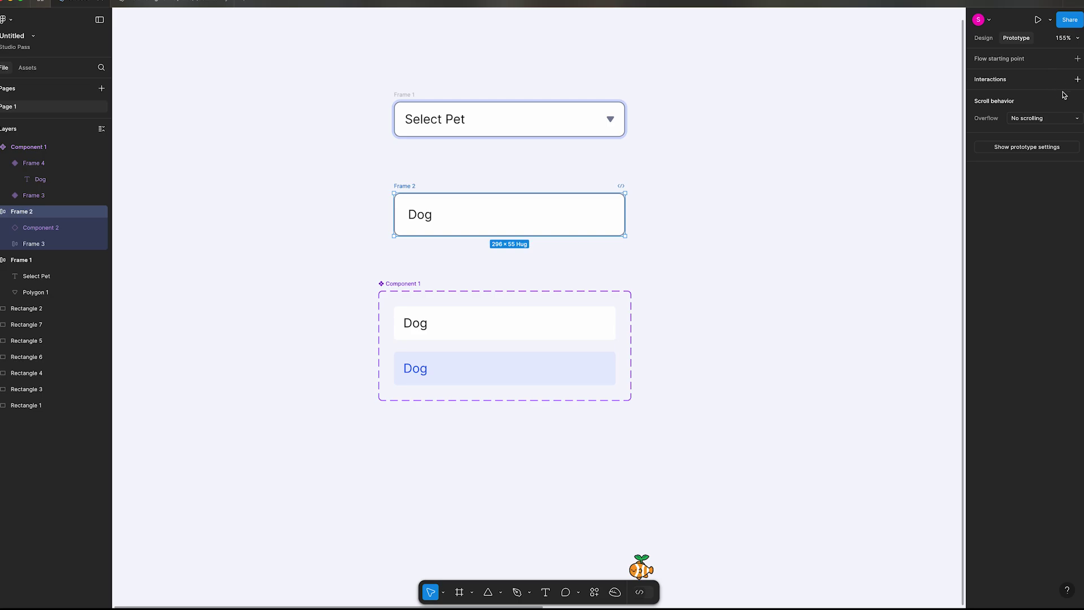
click(984, 39)
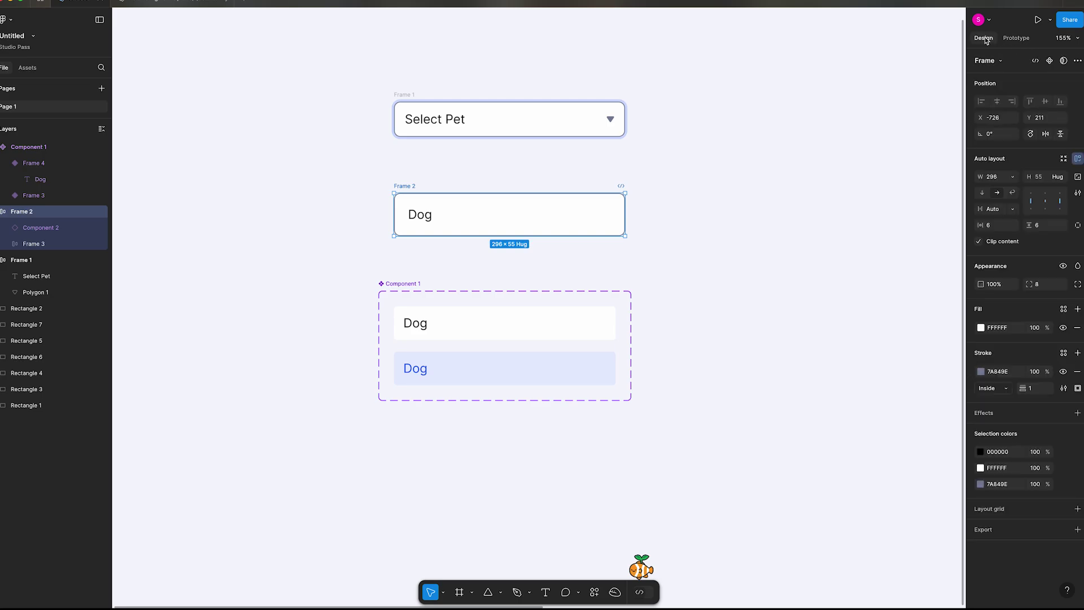
click(983, 194)
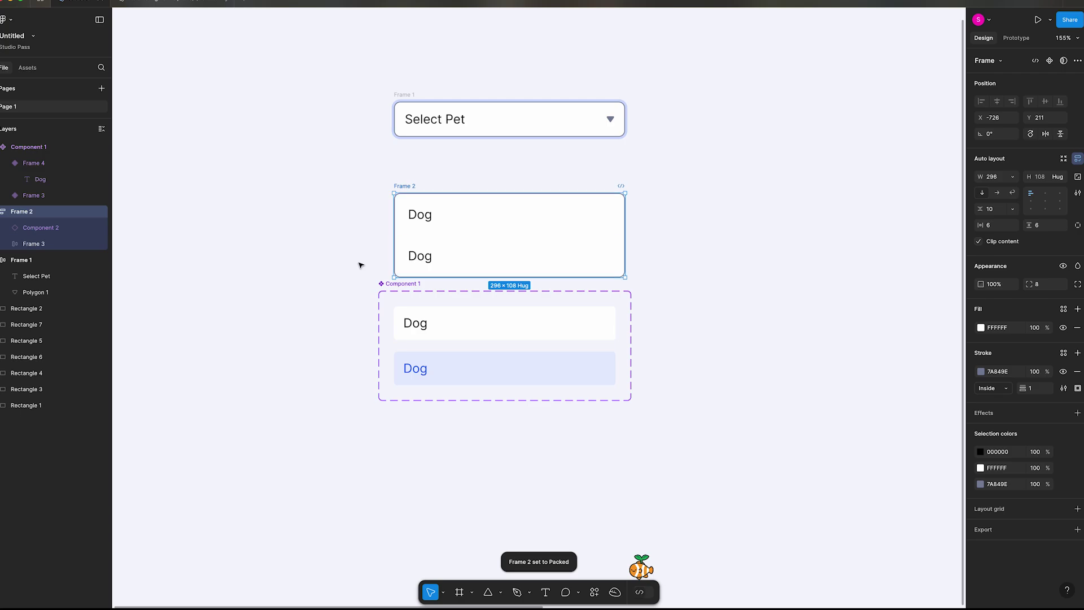
- Move the component set to the upper right and delete Frame 2's old bottom Dog row
drag(382, 285, 693, 95)
click(447, 225)
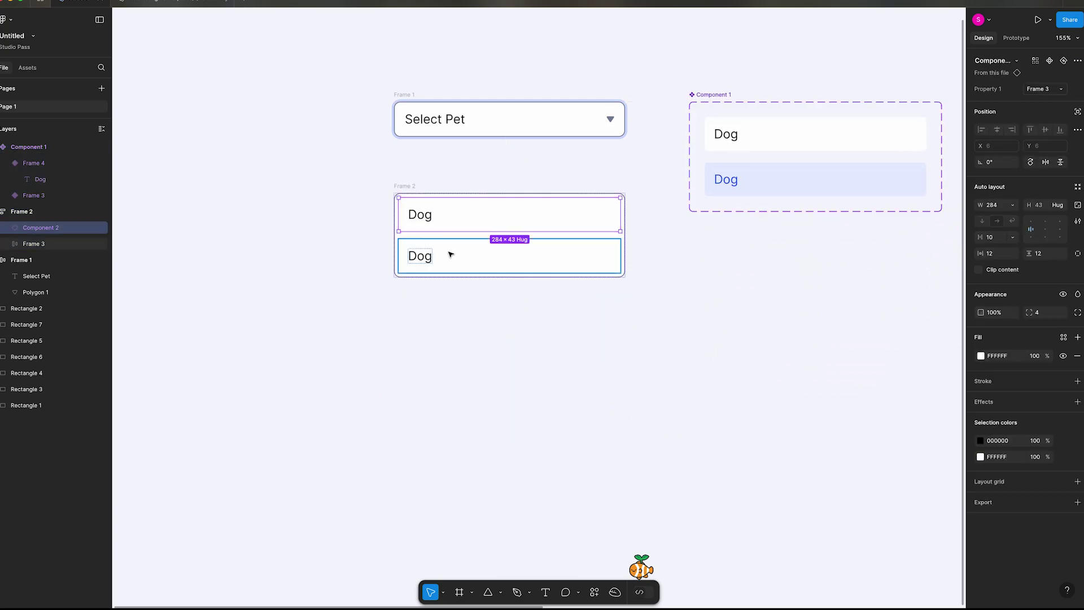
click(453, 260)
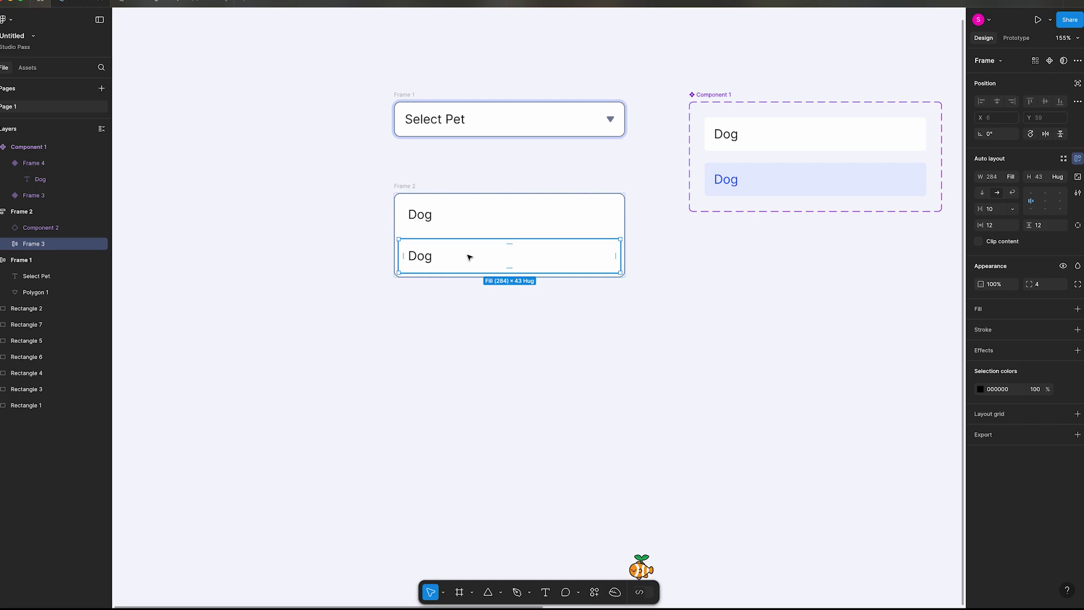
key(Delete)
- Duplicate the Dog instance to make three rows and set Frame 2's gap to 0
click(468, 220)
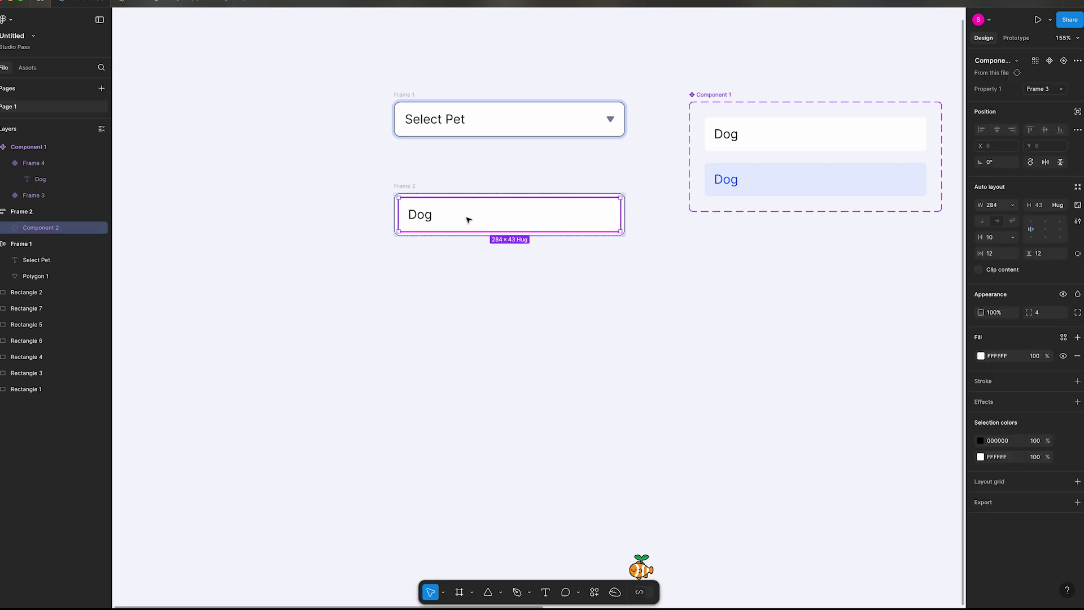
key(ctrl+d)
key(ctrl+d)
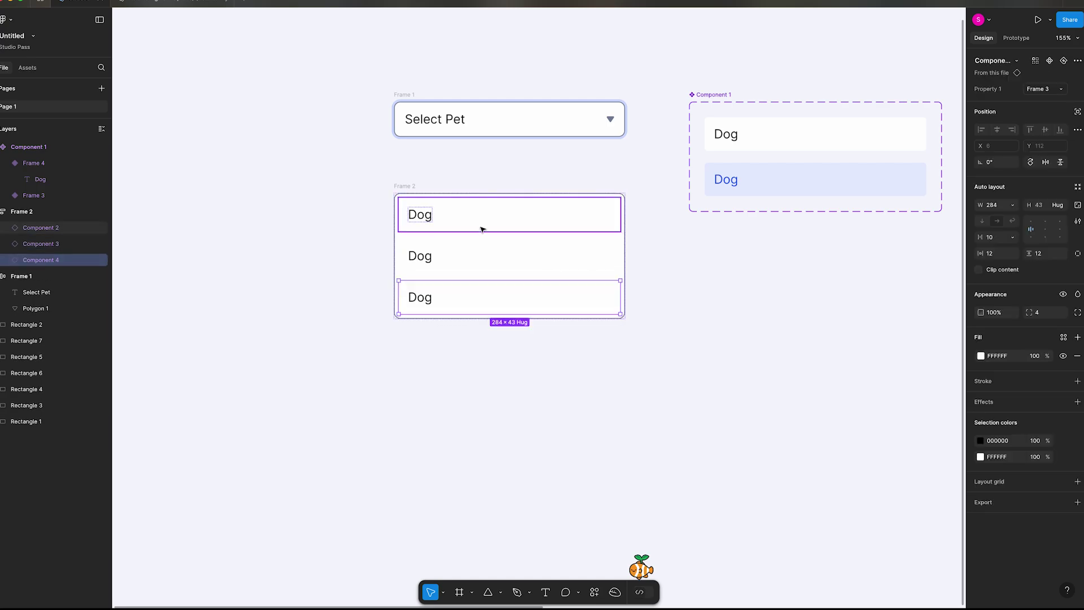
click(481, 239)
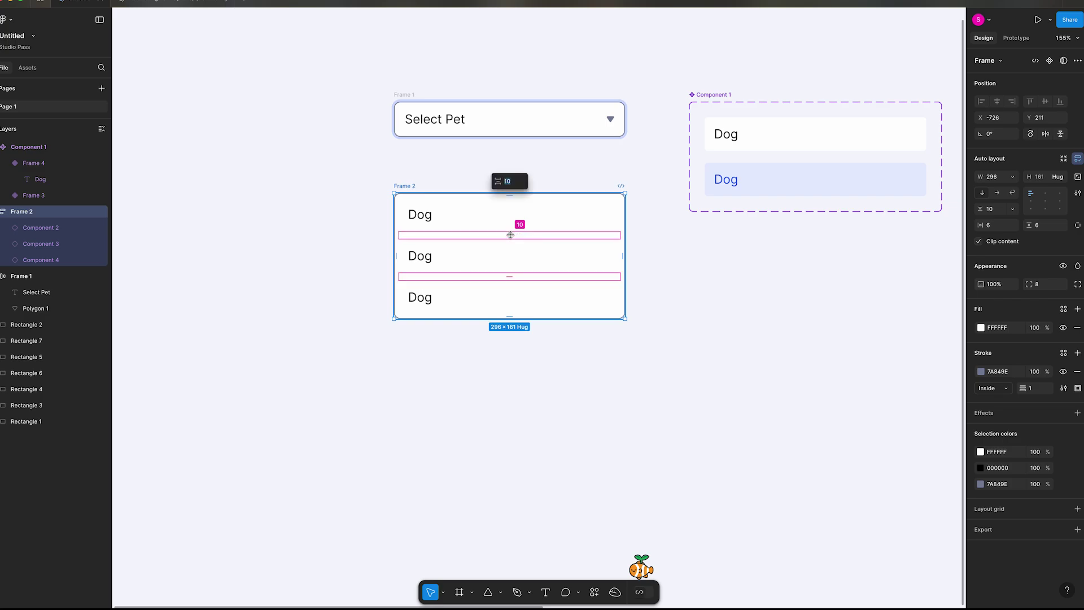
text(0)
key(Return)
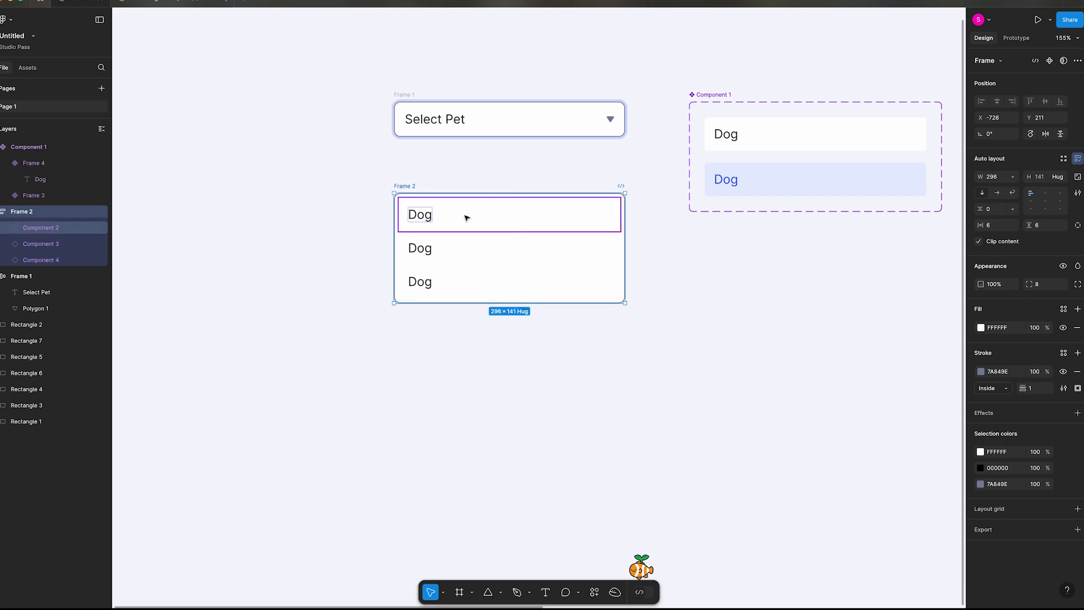
click(498, 337)
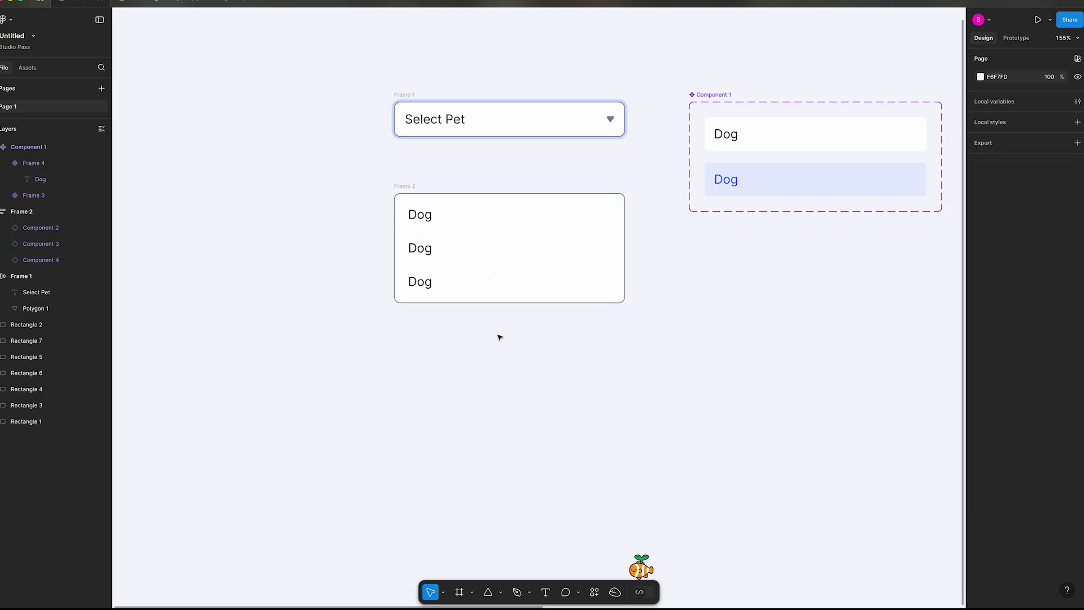
- Preview the three-row Dog list as a prototype
click(404, 187)
key(shift+space)
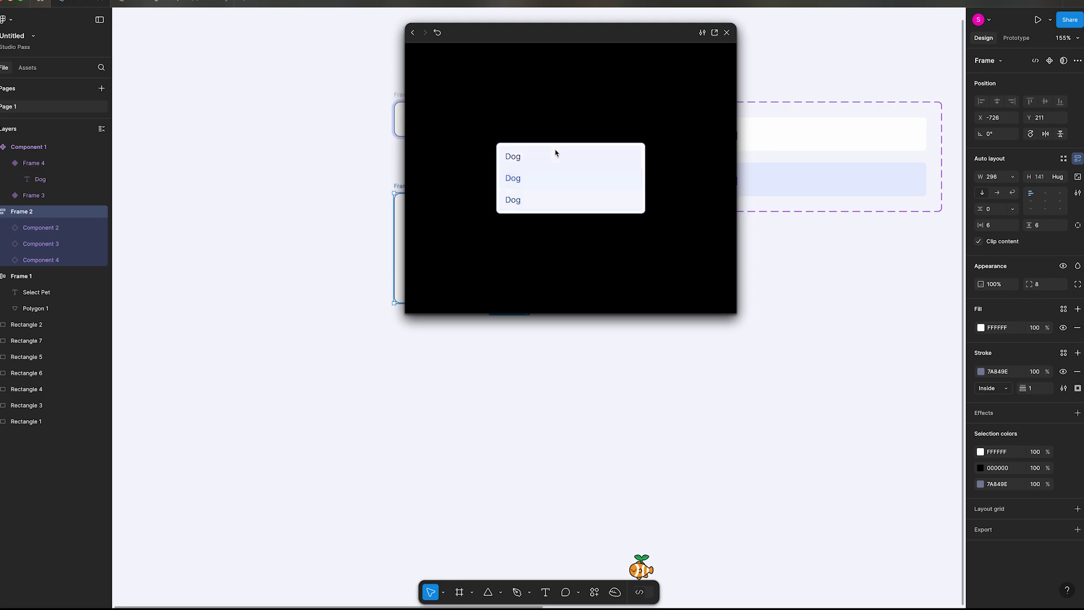
click(726, 33)
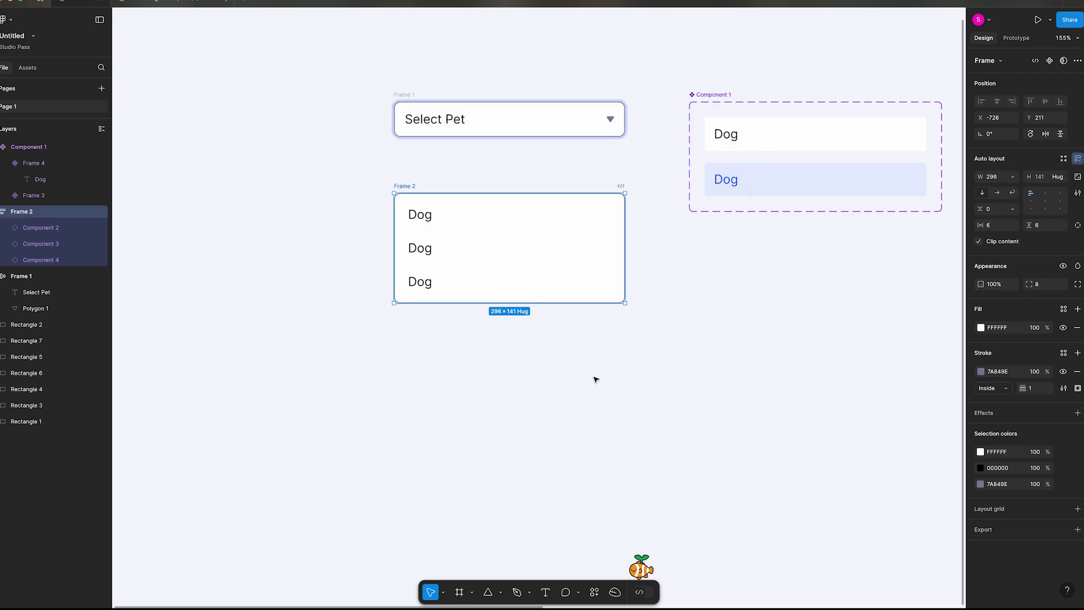
click(595, 378)
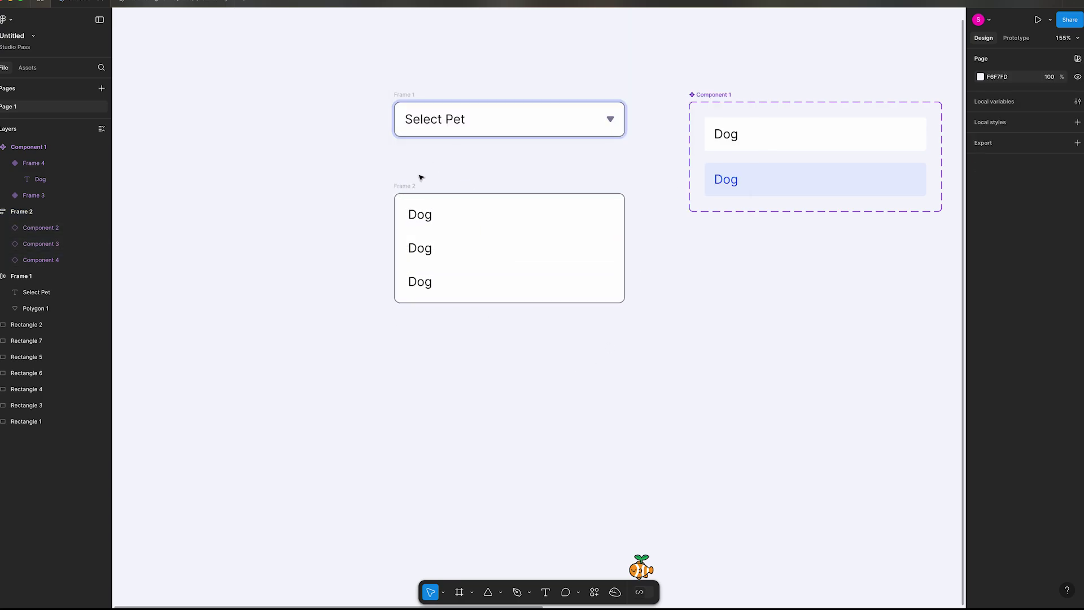
- Move the Dog list up under the Select Pet field and select both frames
drag(411, 184, 411, 148)
click(352, 142)
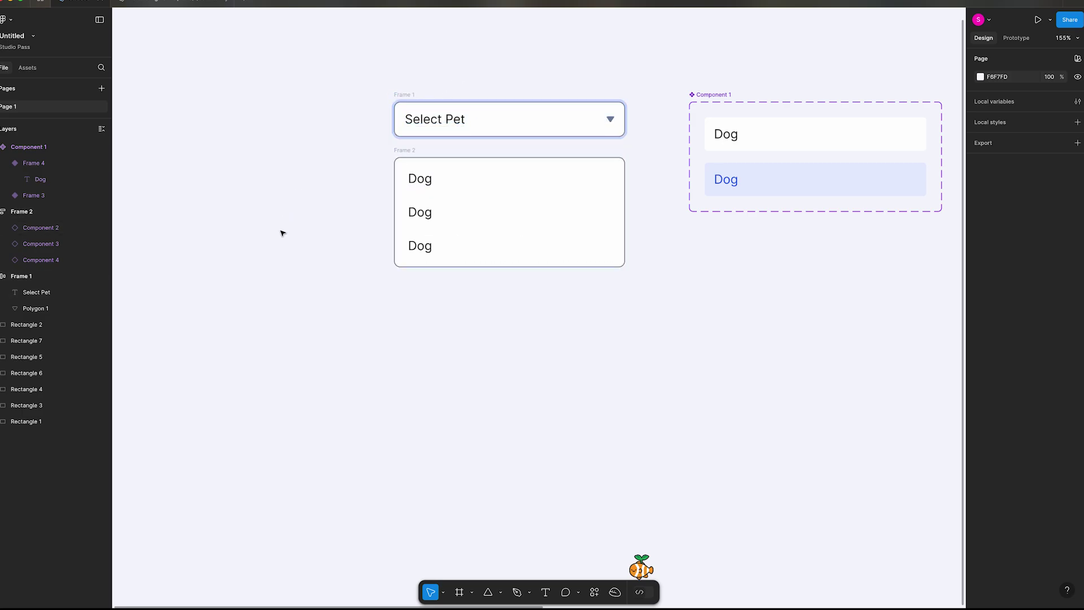
drag(341, 50, 684, 349)
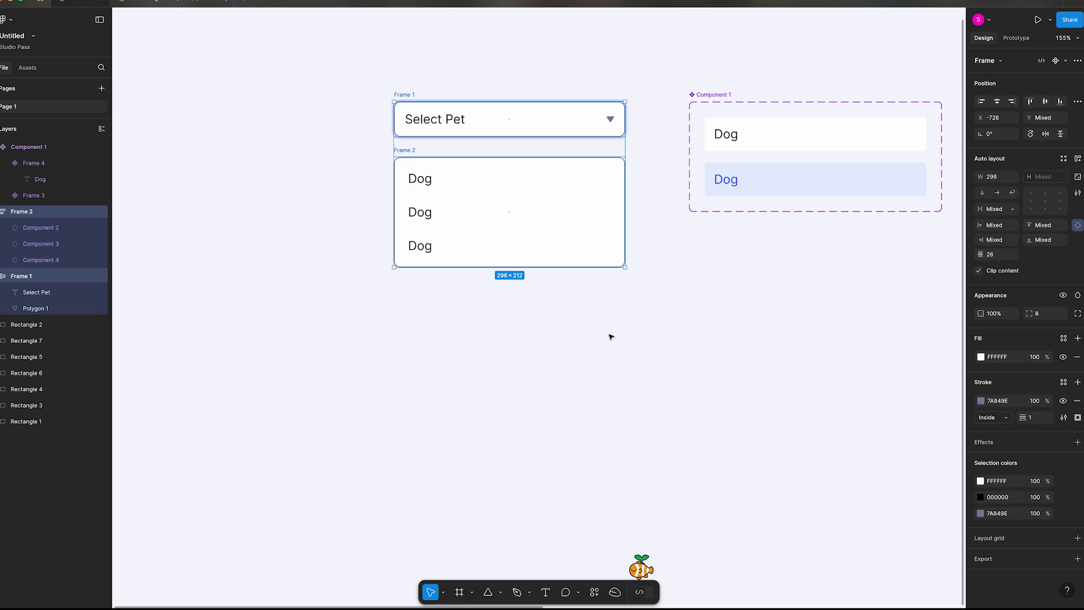
- Wrap Frame 1 and Frame 2 in a new frame, with Frame 1 above Frame 2 in Layers
key(super+alt+g)
click(2, 215)
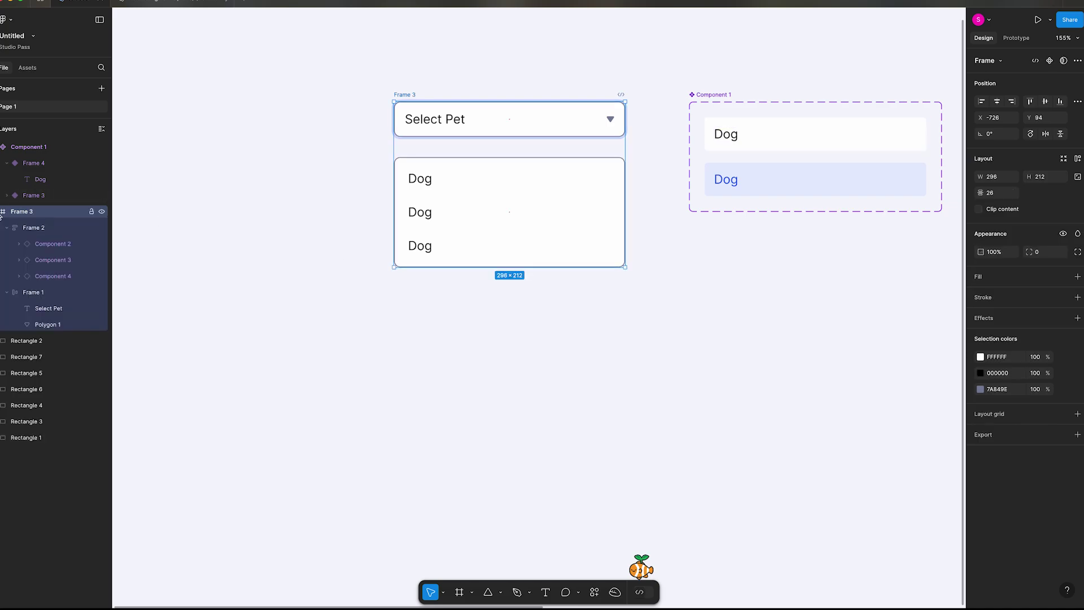
click(16, 227)
click(6, 228)
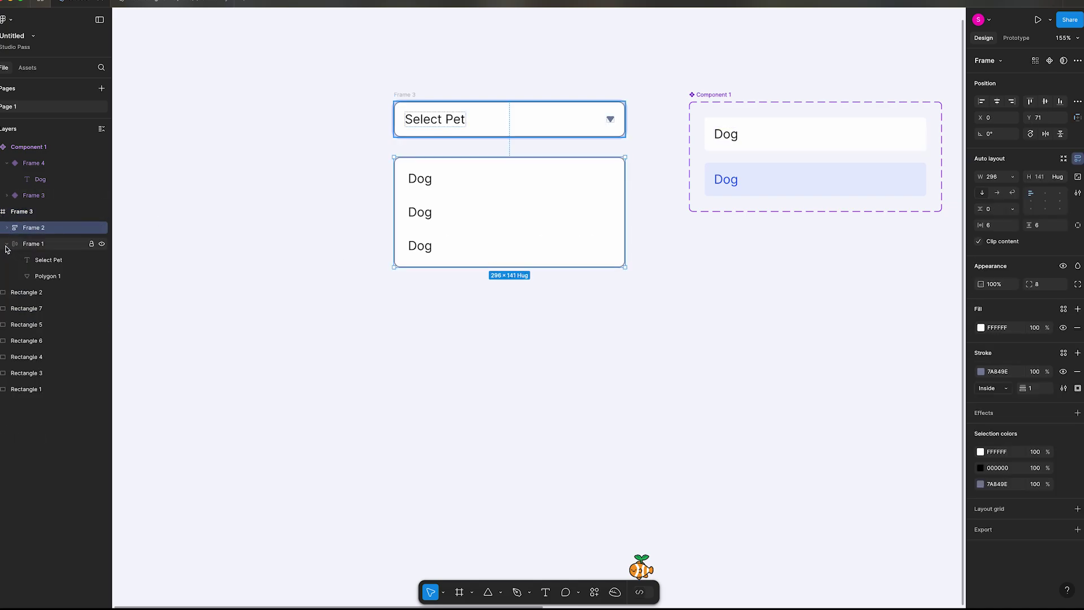
click(7, 246)
click(40, 245)
click(38, 229)
click(35, 245)
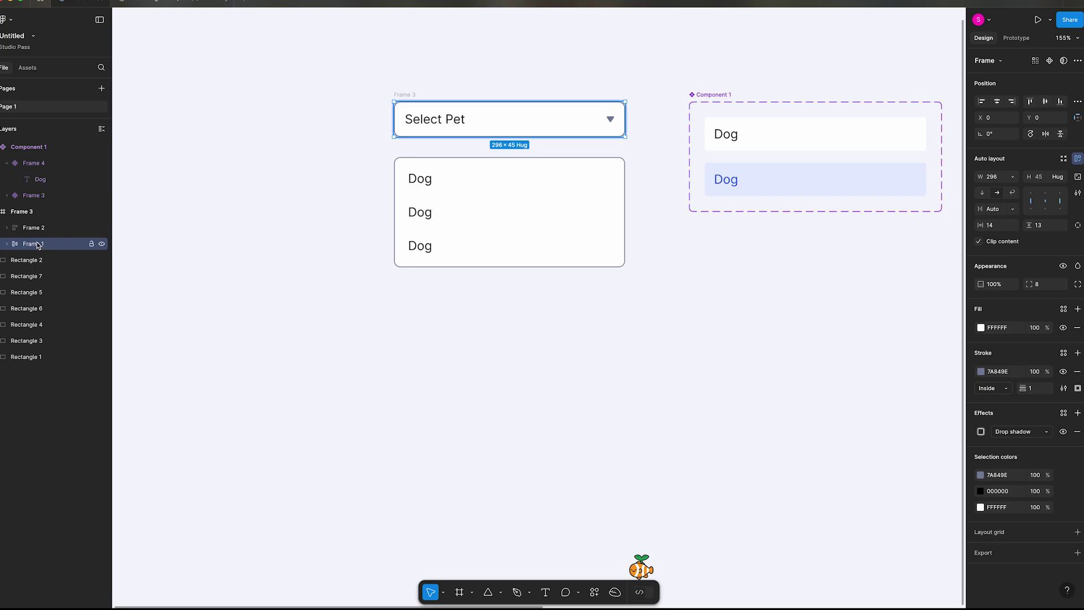
drag(38, 245, 45, 229)
- Reposition the dropdown frame and rename it Container
click(471, 195)
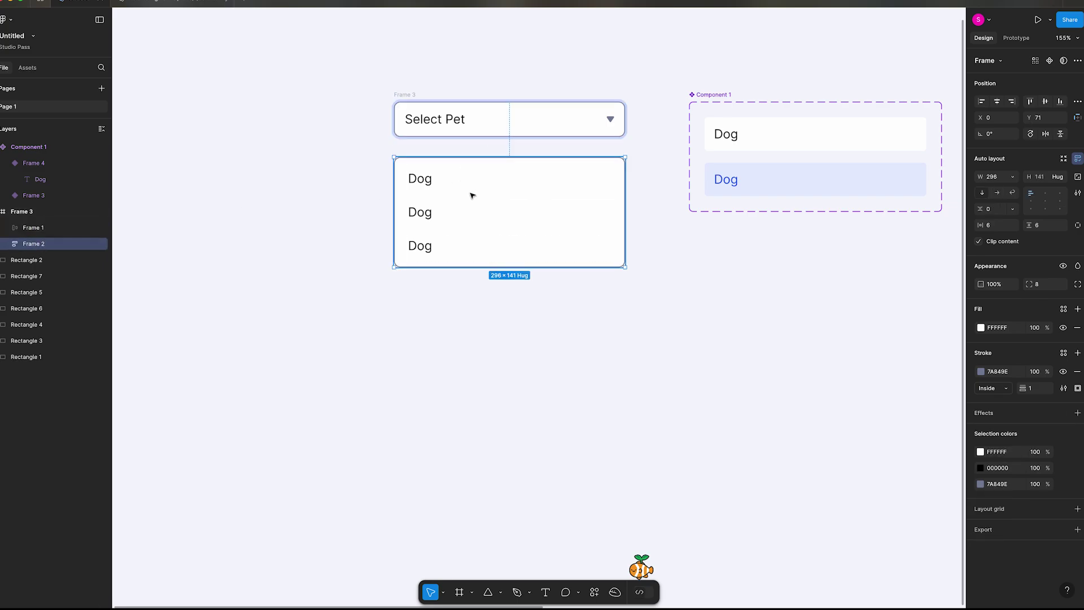
click(375, 124)
drag(283, 247, 460, 317)
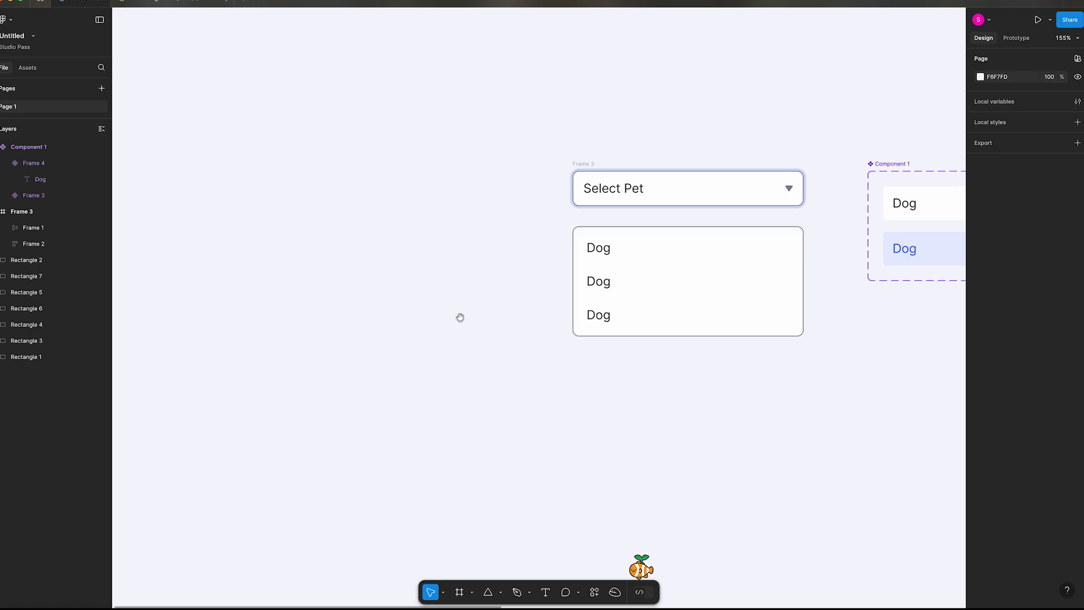
drag(593, 164, 469, 190)
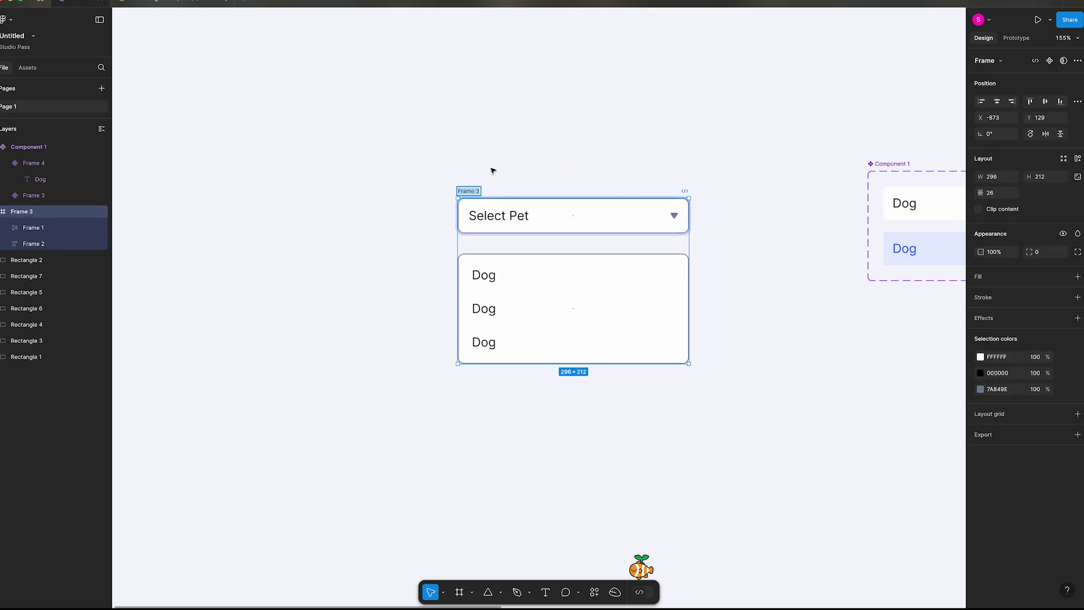
text(Container)
key(Return)
scroll(509, 150, down, 2)
scroll(508, 151, right, 3)
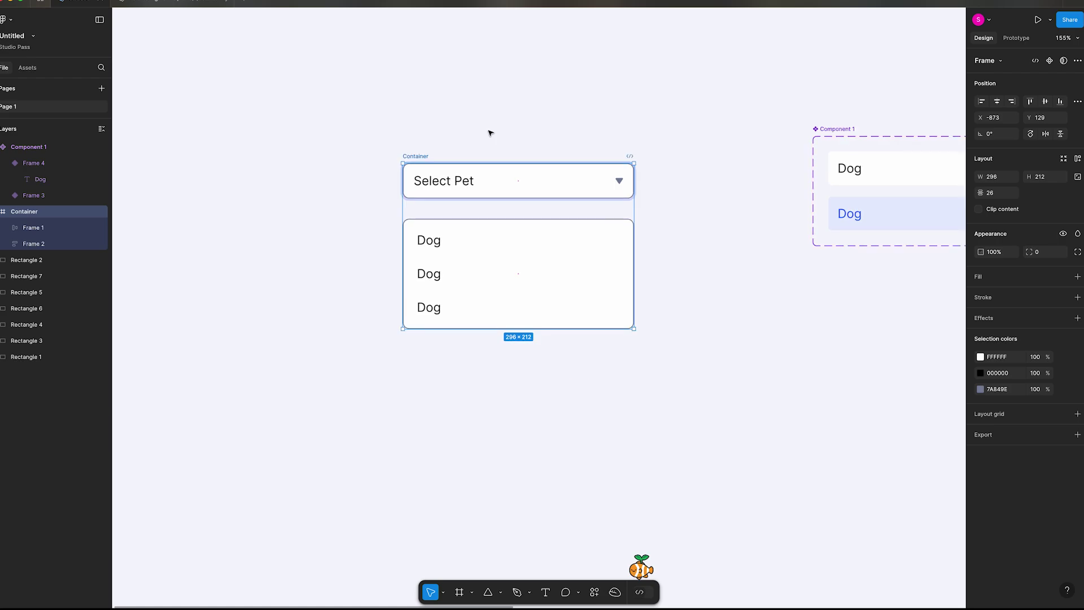
click(504, 97)
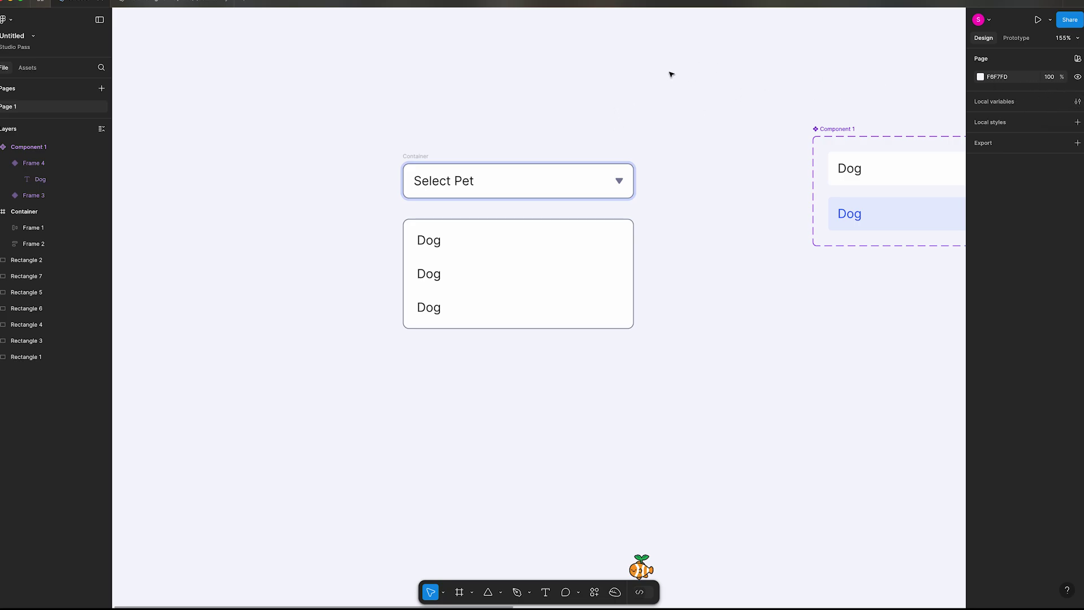
- Create a string variable named Pet, deleting the extra Dog, Cat and leftover modes
click(1078, 103)
click(473, 186)
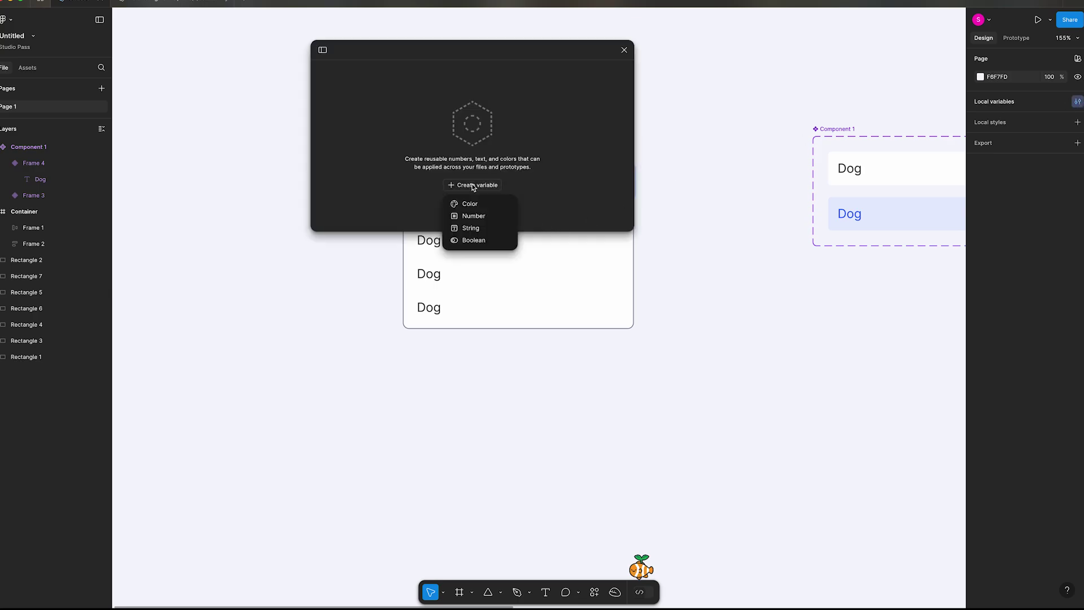
click(472, 228)
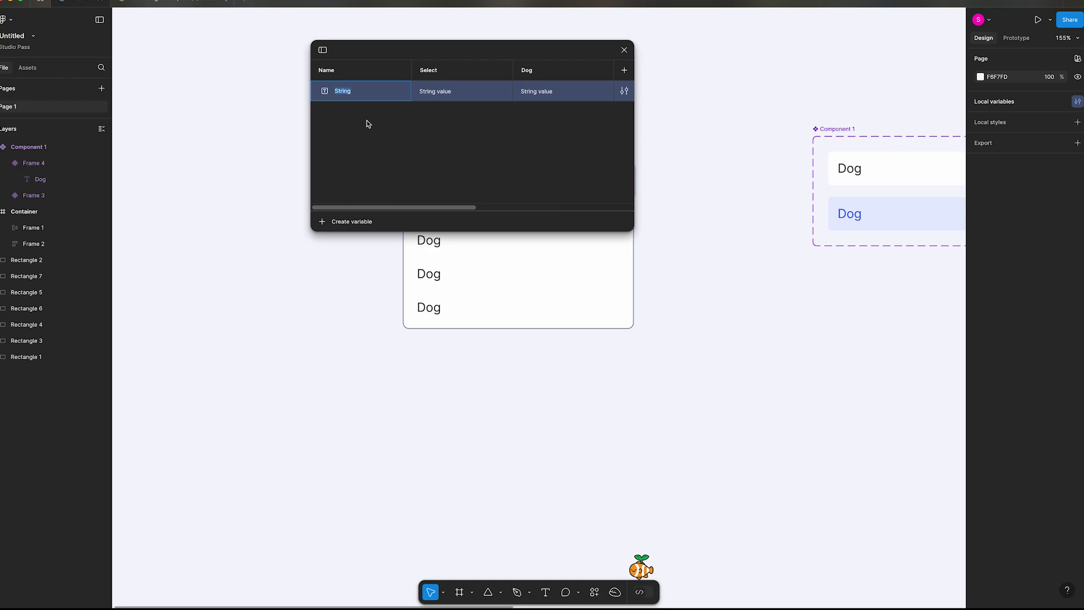
right_click(546, 70)
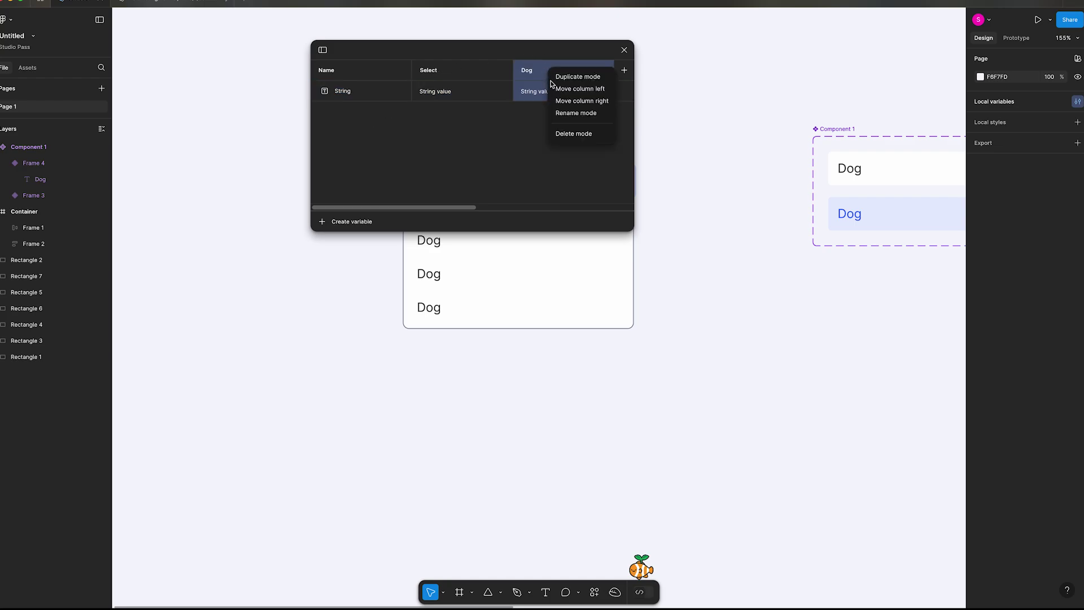
click(574, 134)
right_click(549, 71)
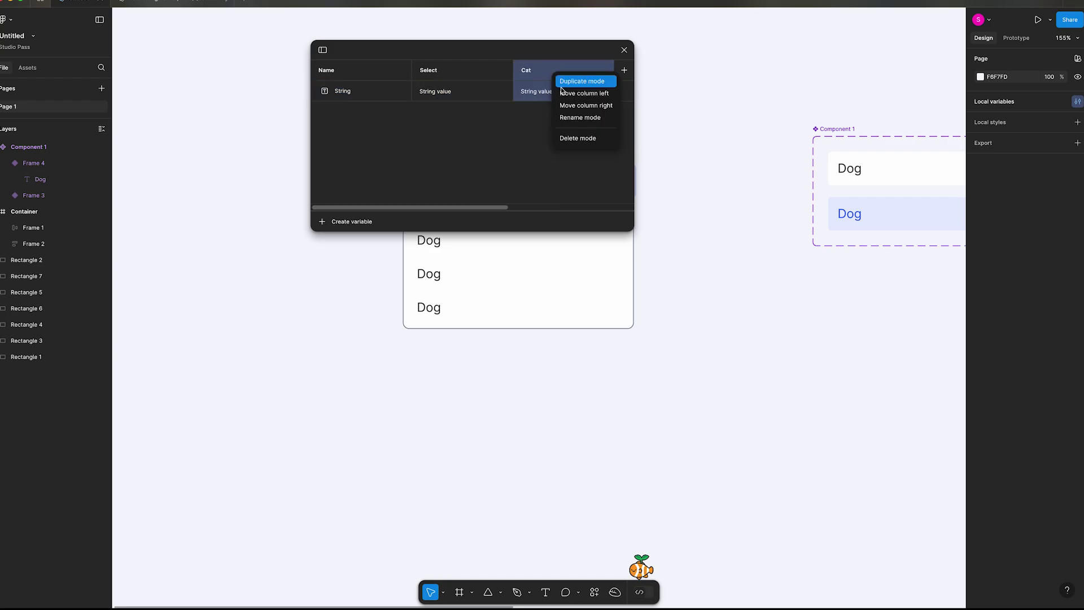
click(585, 139)
right_click(548, 70)
click(574, 117)
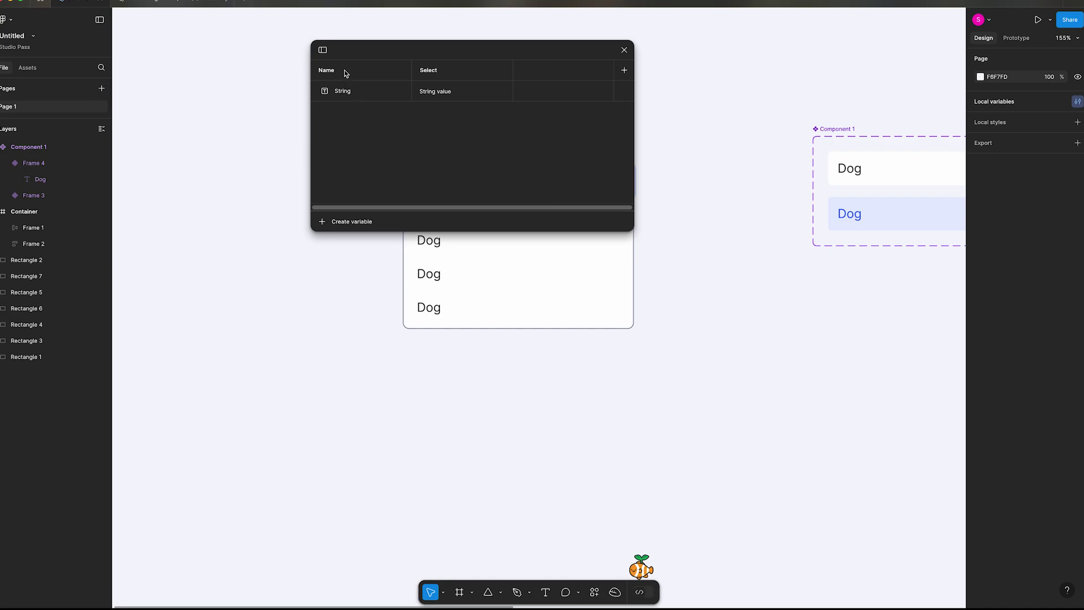
click(343, 92)
text(Pet)
key(Return)
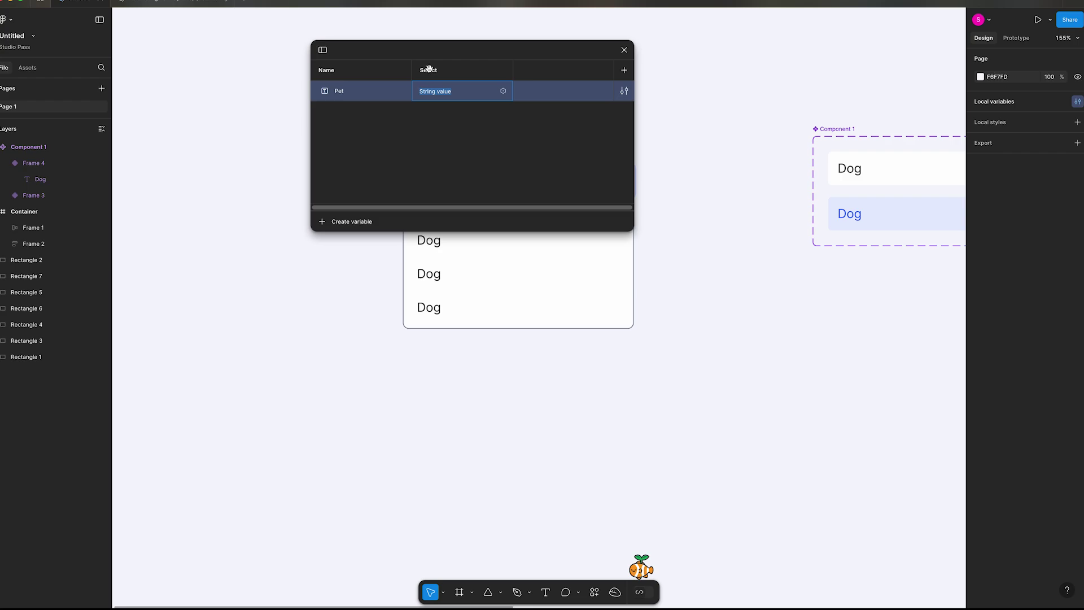
- Set Pet's value to 'Select Pet' for the Select mode
click(433, 71)
double_click(436, 70)
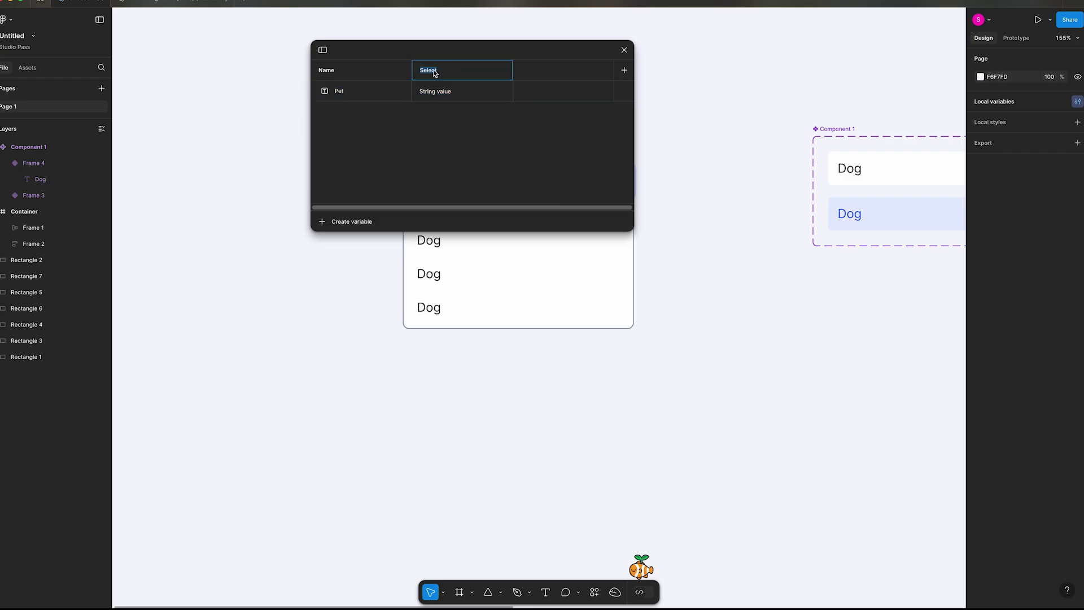
click(450, 72)
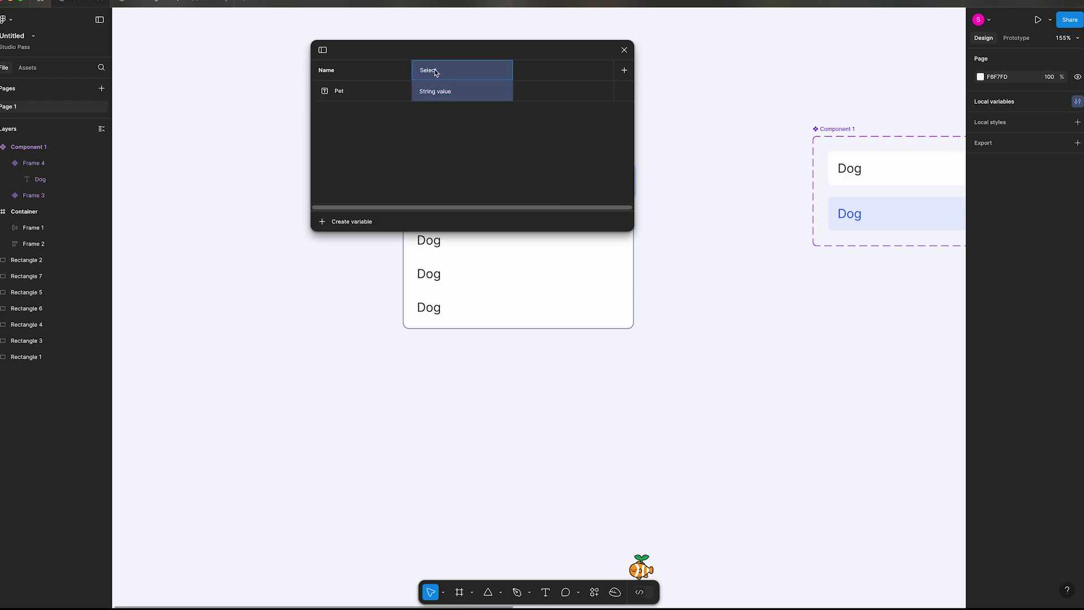
click(443, 92)
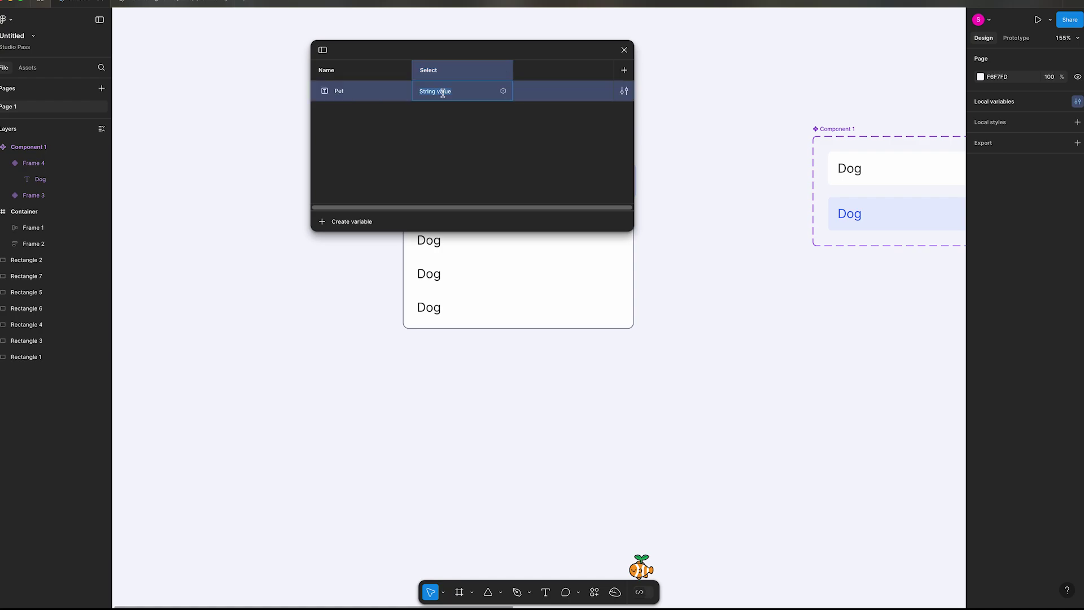
text(Select Pet)
click(508, 188)
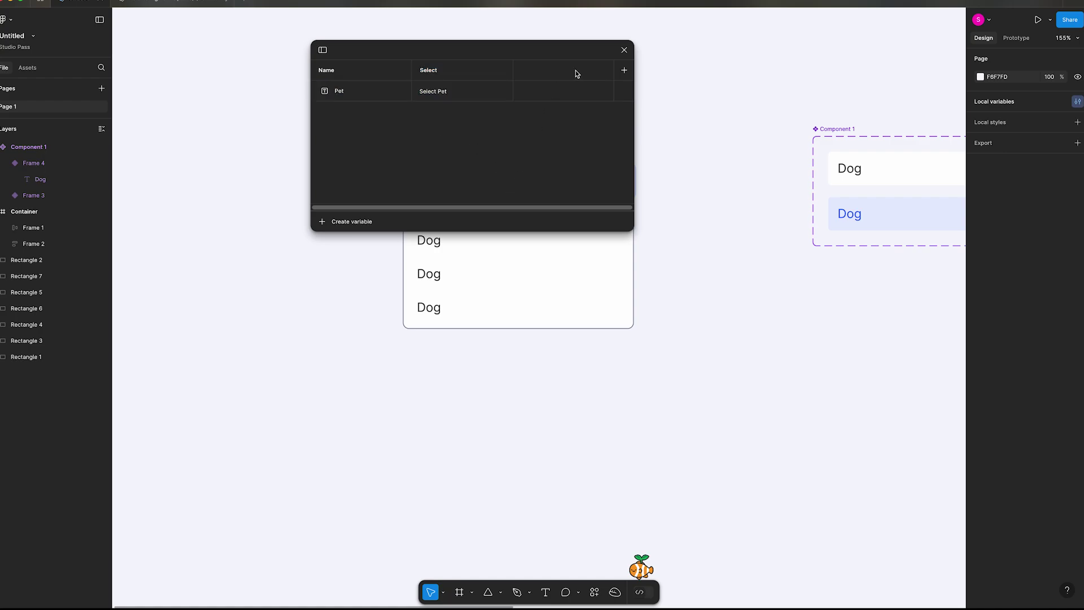
- Add Dog and Cat modes with Pet values Dog and Cat
click(624, 70)
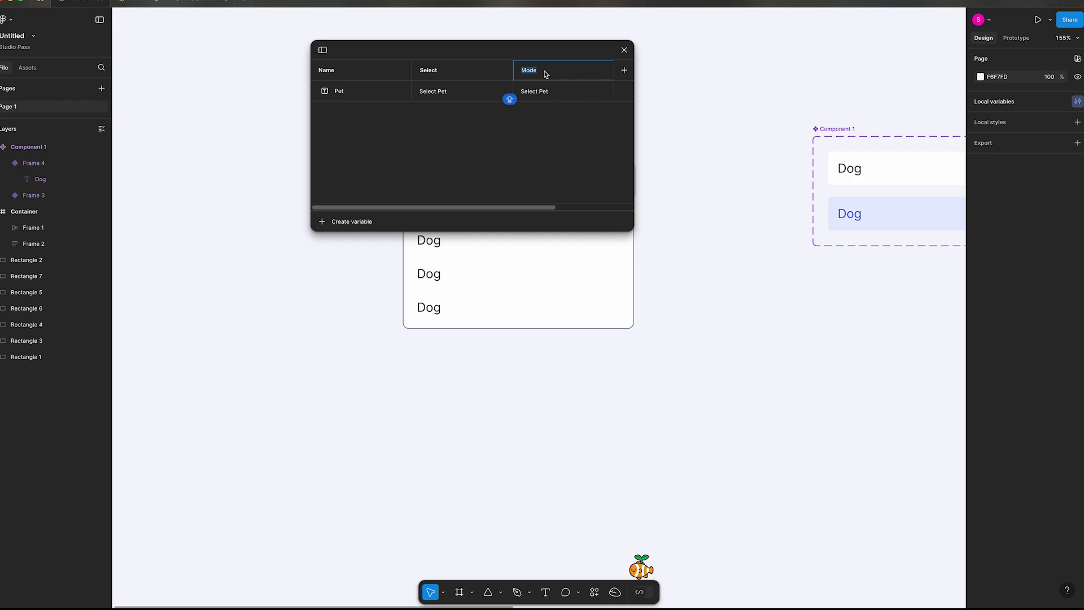
text(Dog)
click(531, 93)
text(Dog)
click(547, 136)
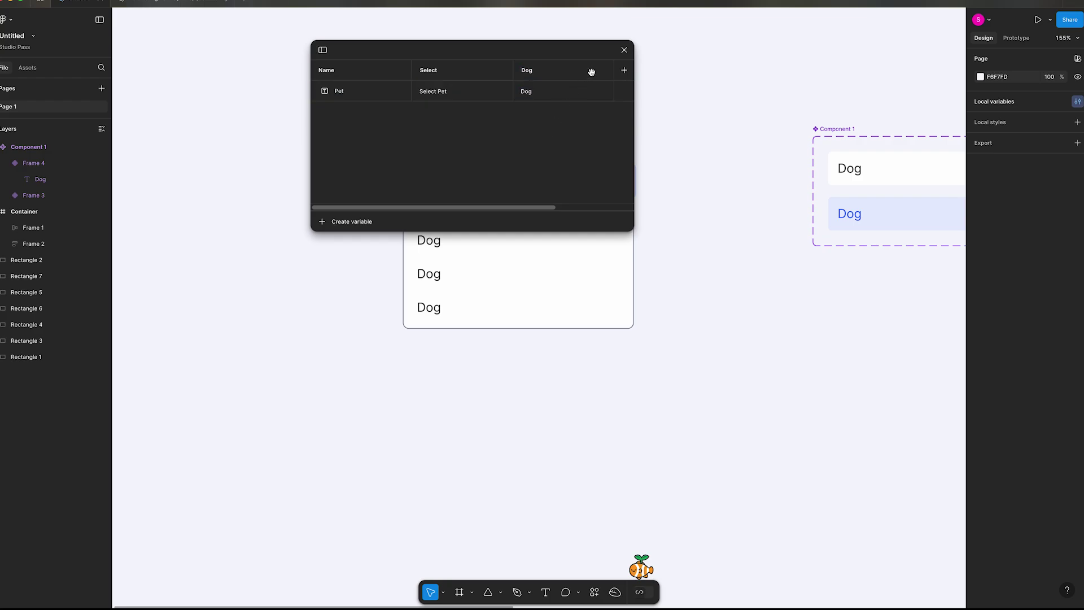
click(624, 70)
text(c)
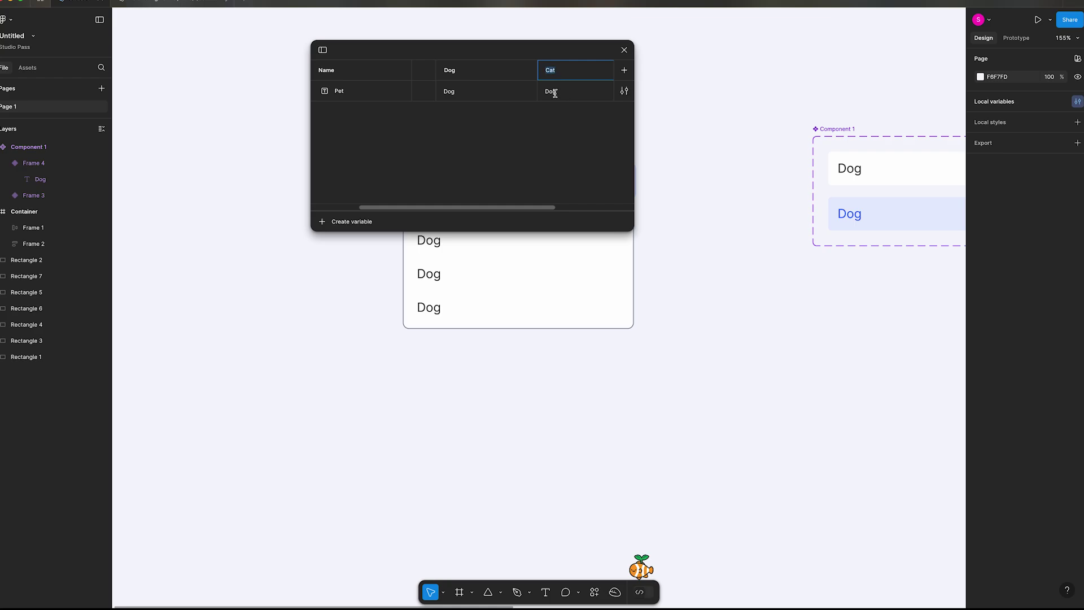
click(555, 93)
text(Cat)
click(554, 153)
- Add a Fish mode column to the Pet variable
click(624, 71)
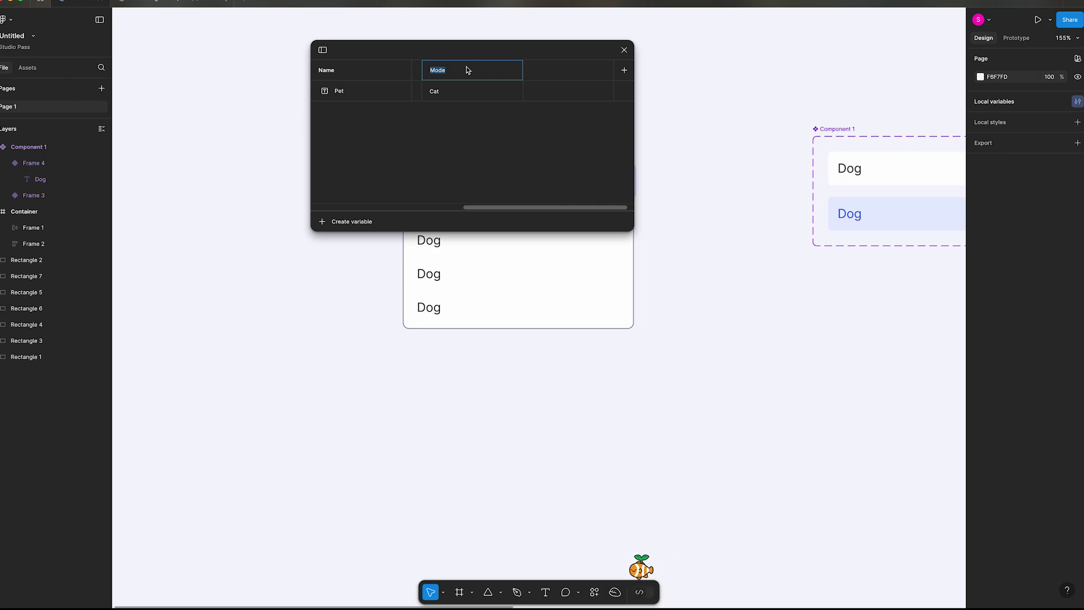
text(Fish)
click(448, 92)
click(464, 152)
scroll(479, 97, left, 5)
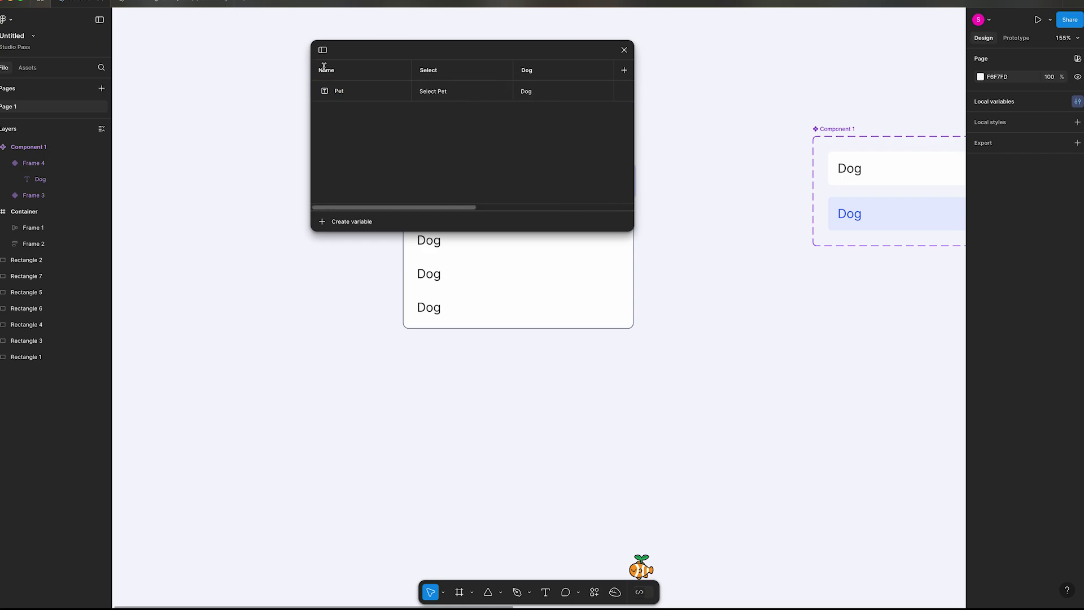
- Bind the first option's text to Pet and set its mode to Dog
click(624, 52)
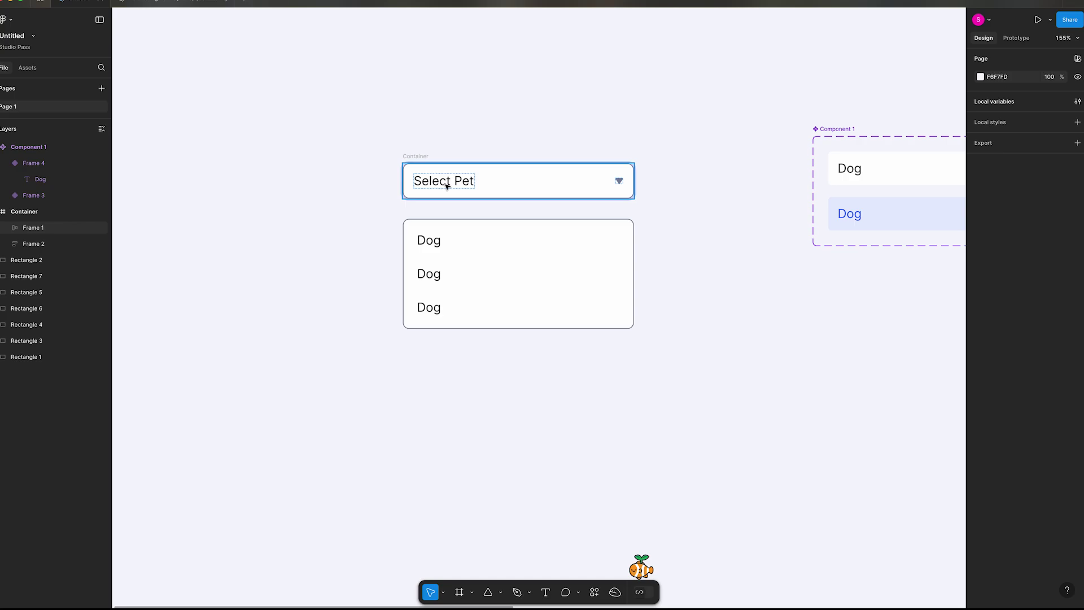
click(434, 243)
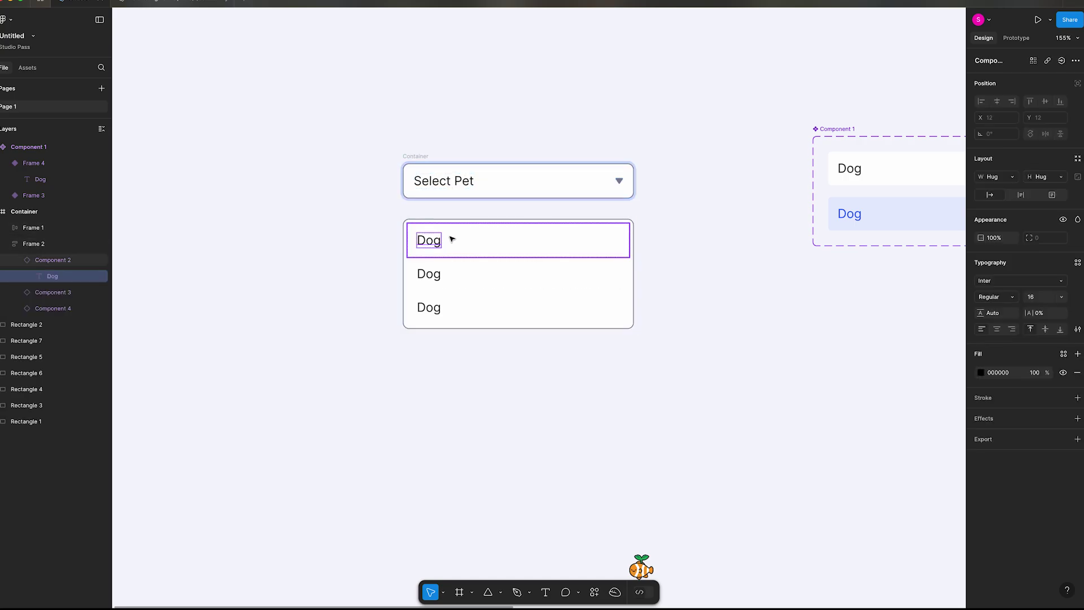
click(1062, 61)
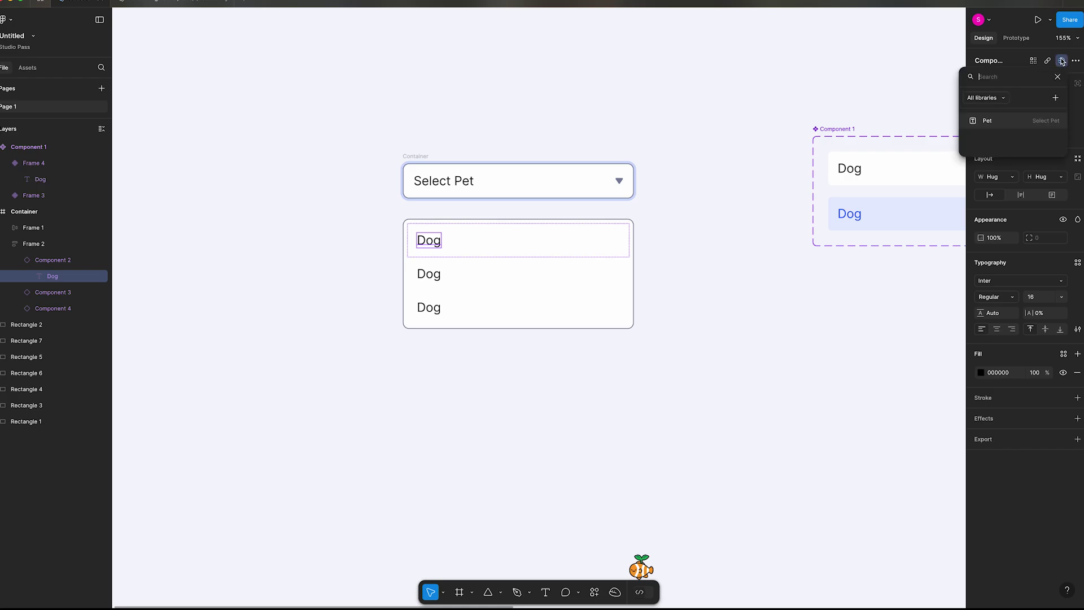
click(994, 123)
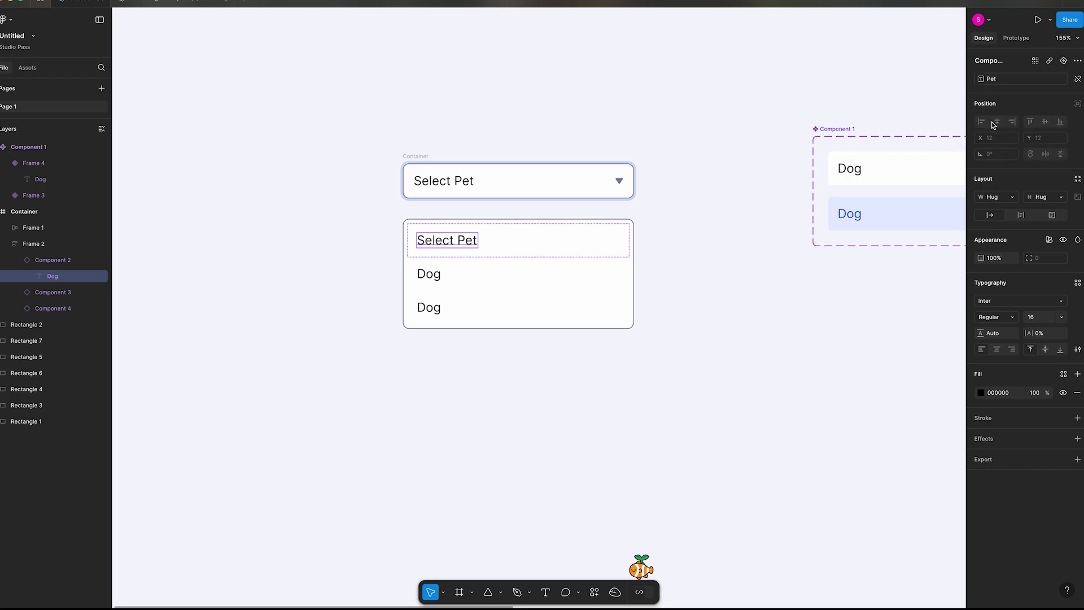
click(1049, 240)
mouse_move(1026, 280)
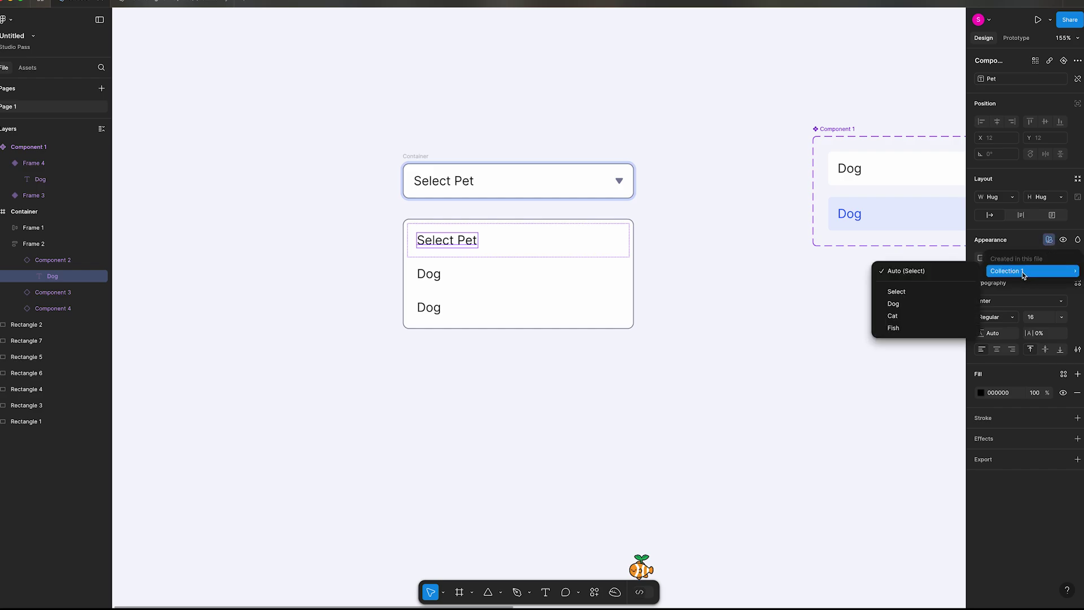
click(907, 305)
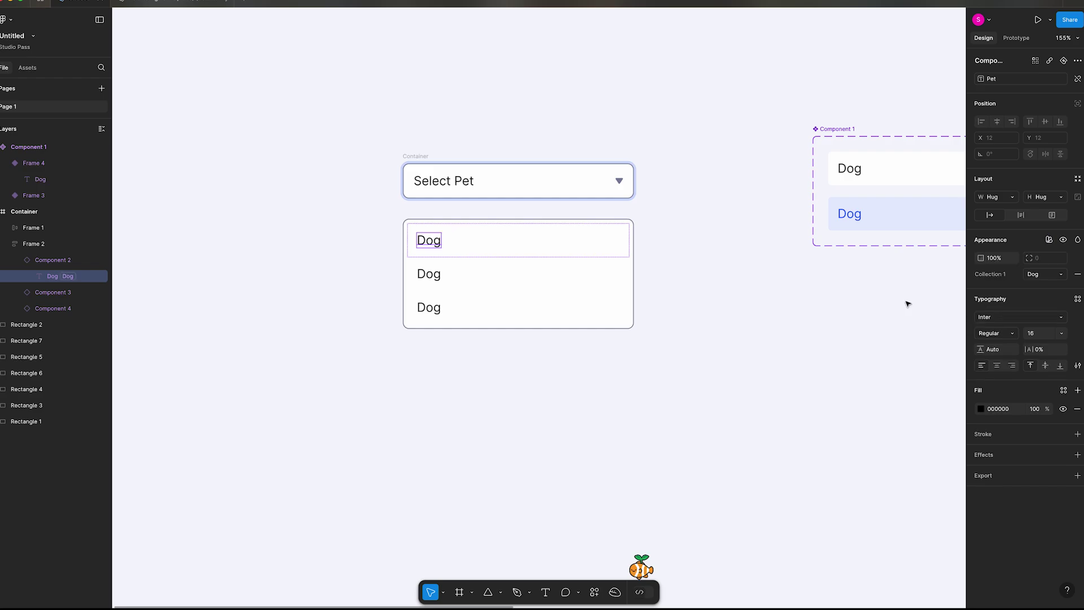
- Bind the second and third option texts to Pet with Cat and Fish modes
click(423, 275)
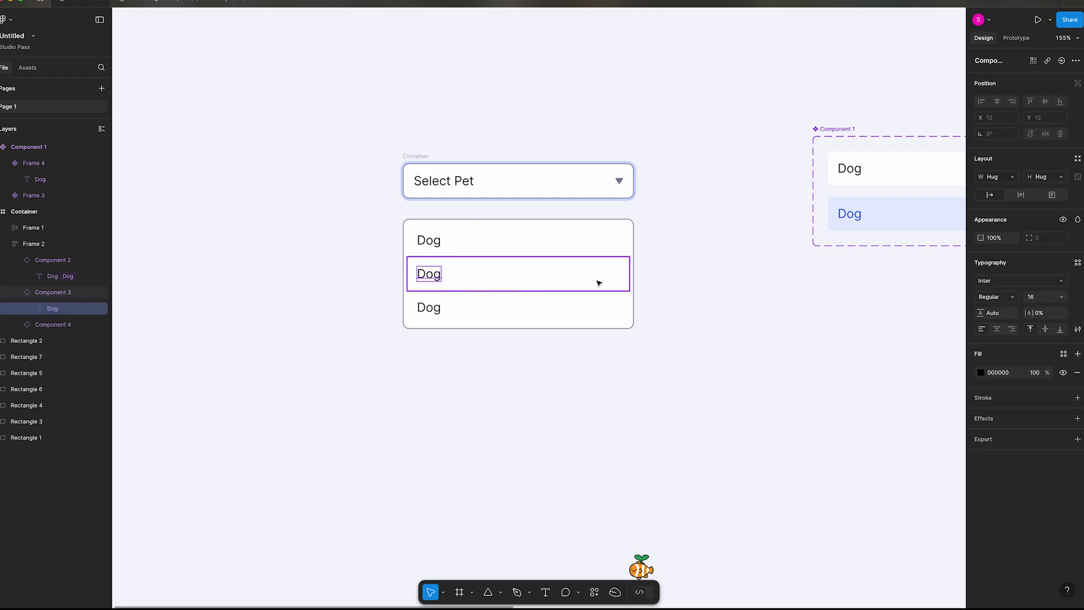
click(1062, 61)
click(1004, 115)
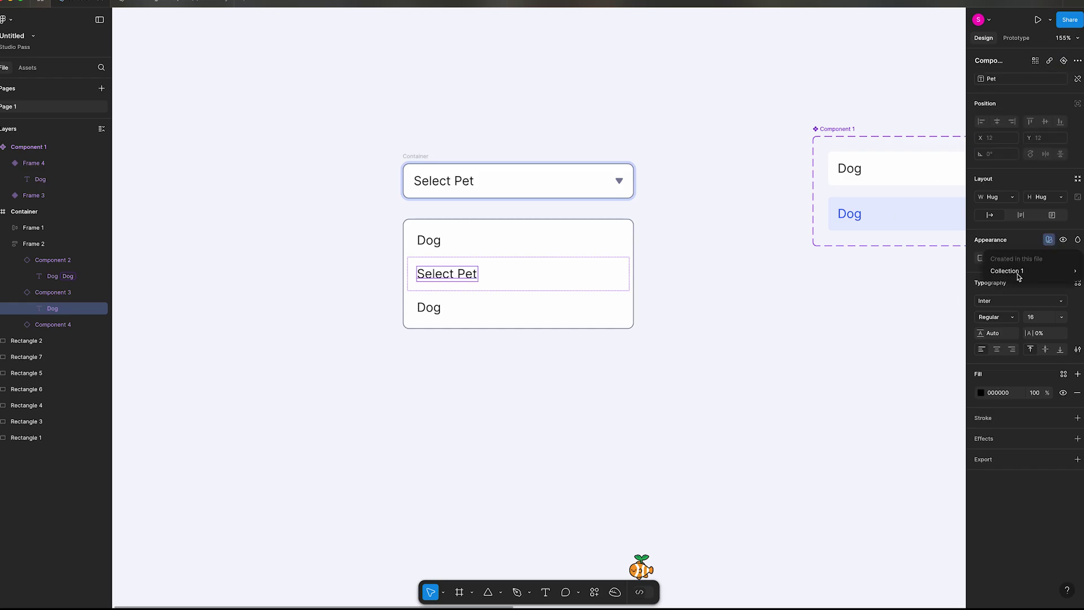
click(1049, 239)
mouse_move(1017, 272)
click(901, 315)
click(438, 307)
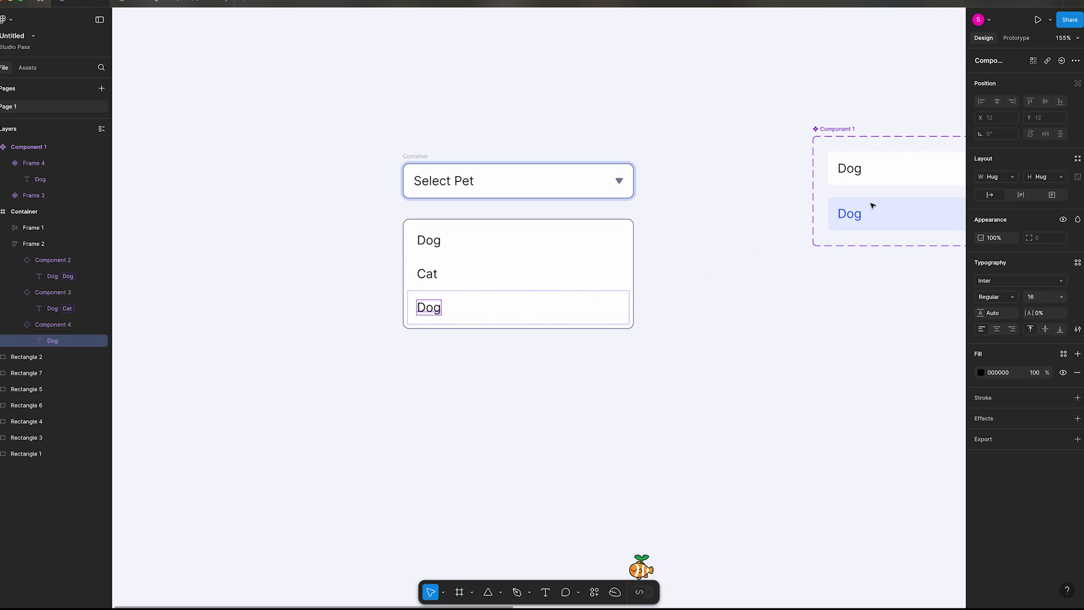
click(1061, 61)
click(993, 119)
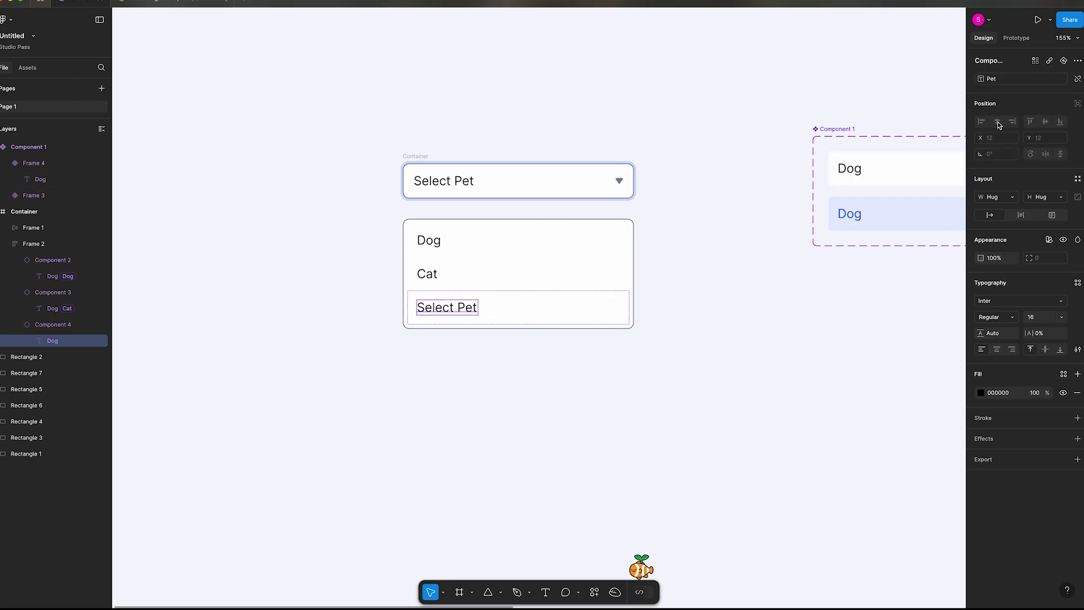
click(1049, 239)
mouse_move(1011, 274)
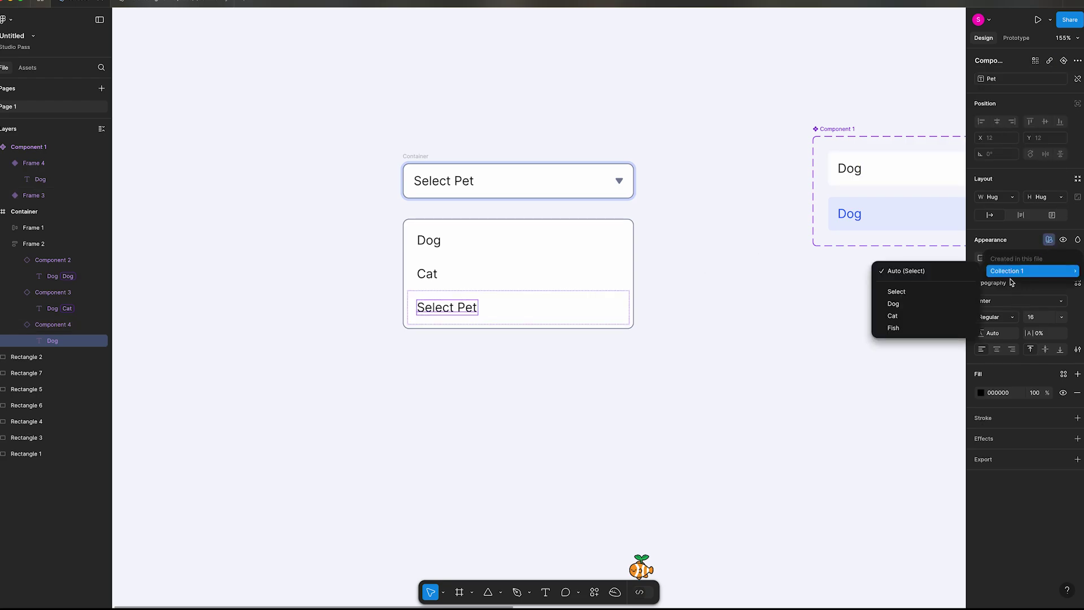
click(898, 328)
- Bind the Select Pet field text to the Pet variable
click(457, 180)
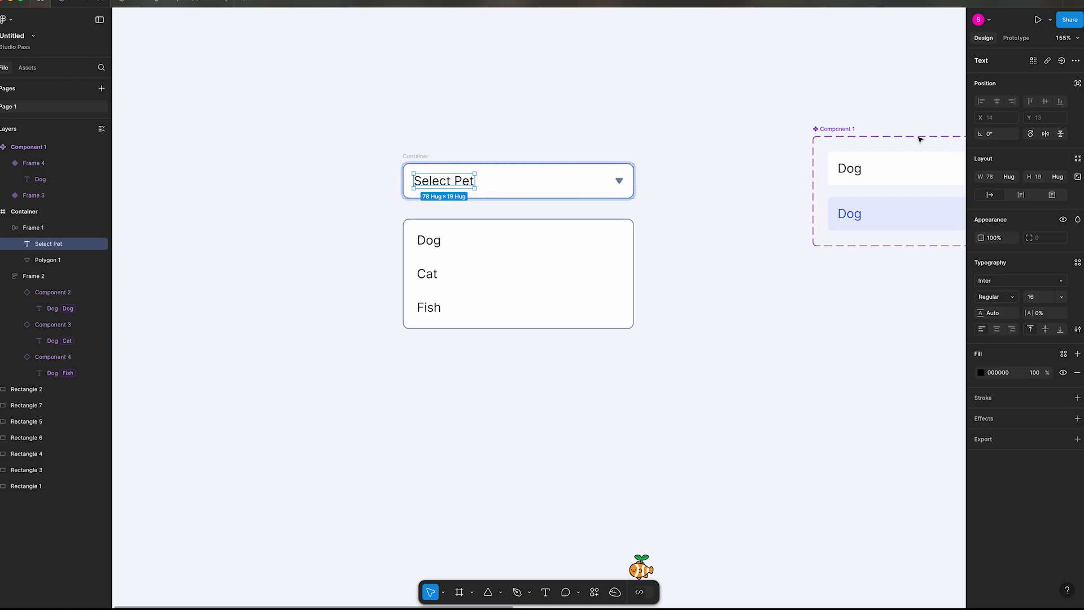
click(1062, 61)
click(989, 118)
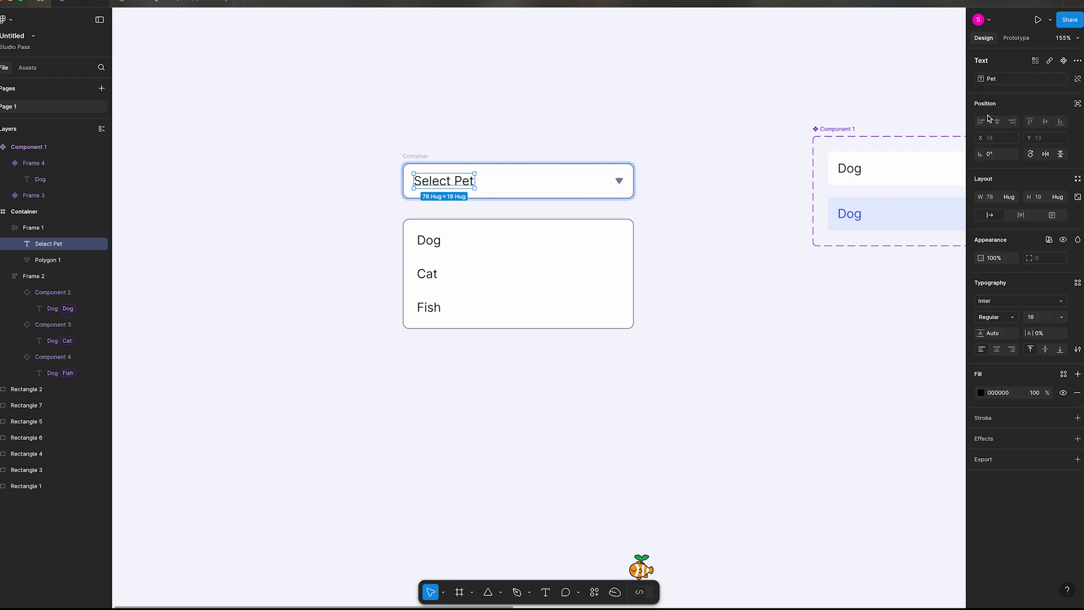
- Move the dropdown right and place a duplicate Container to its left
click(421, 137)
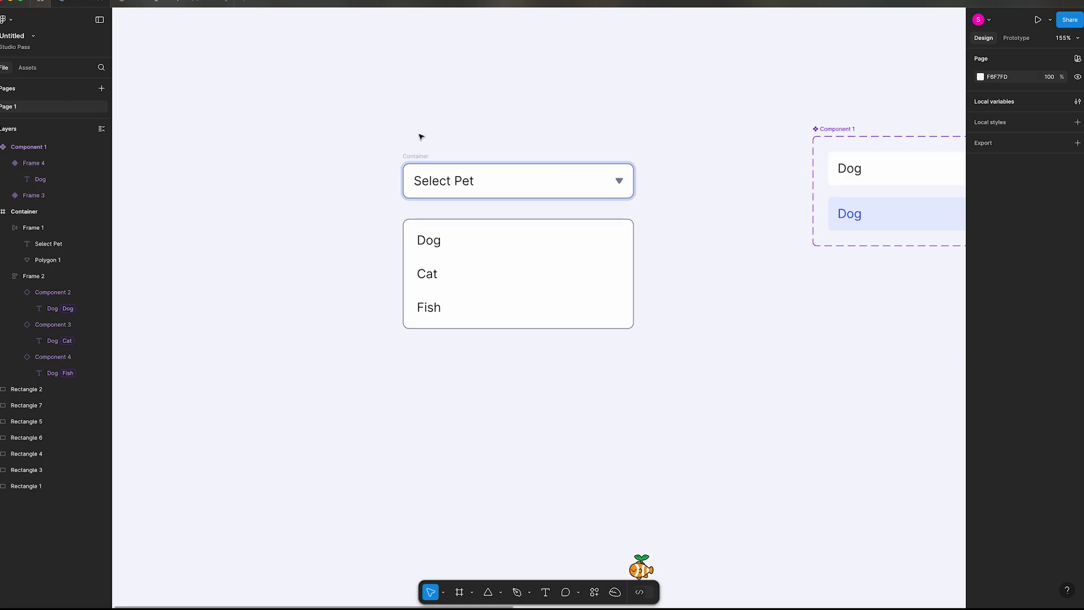
drag(421, 138, 601, 128)
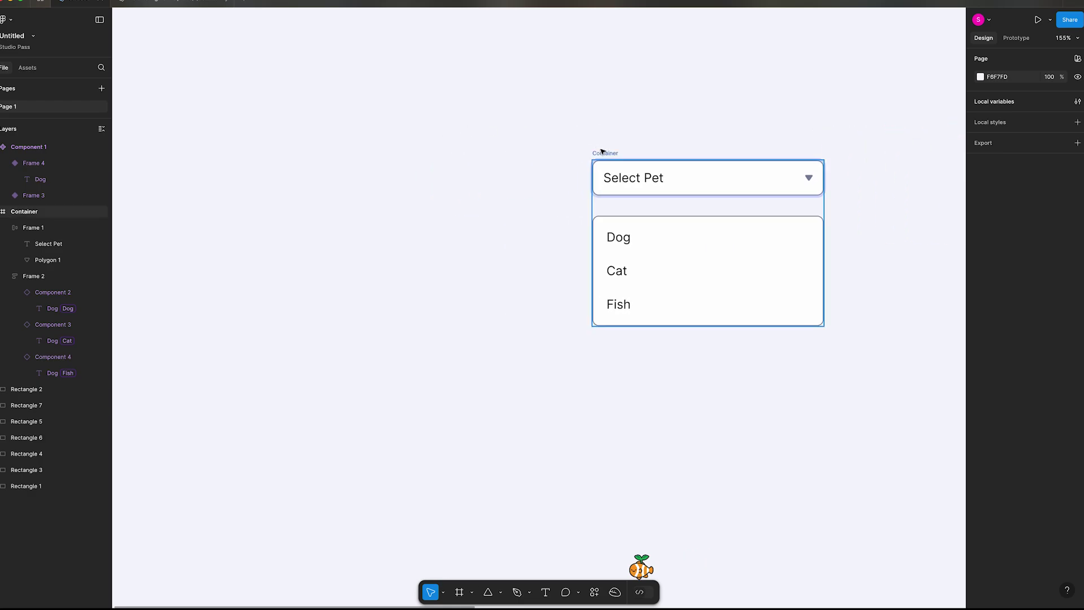
click(604, 154)
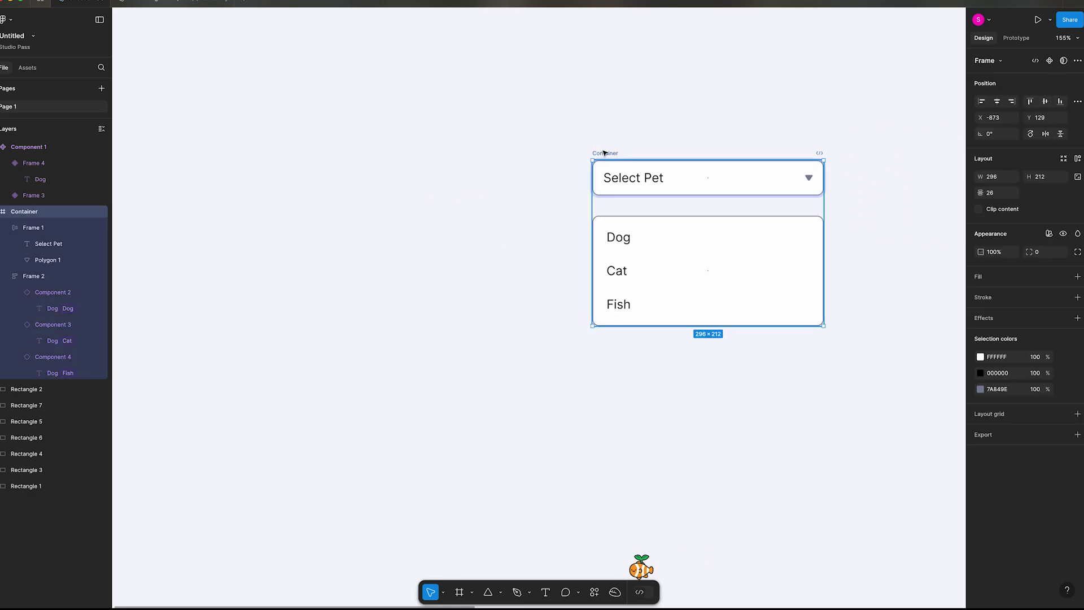
alt+drag(607, 153, 337, 145)
click(540, 121)
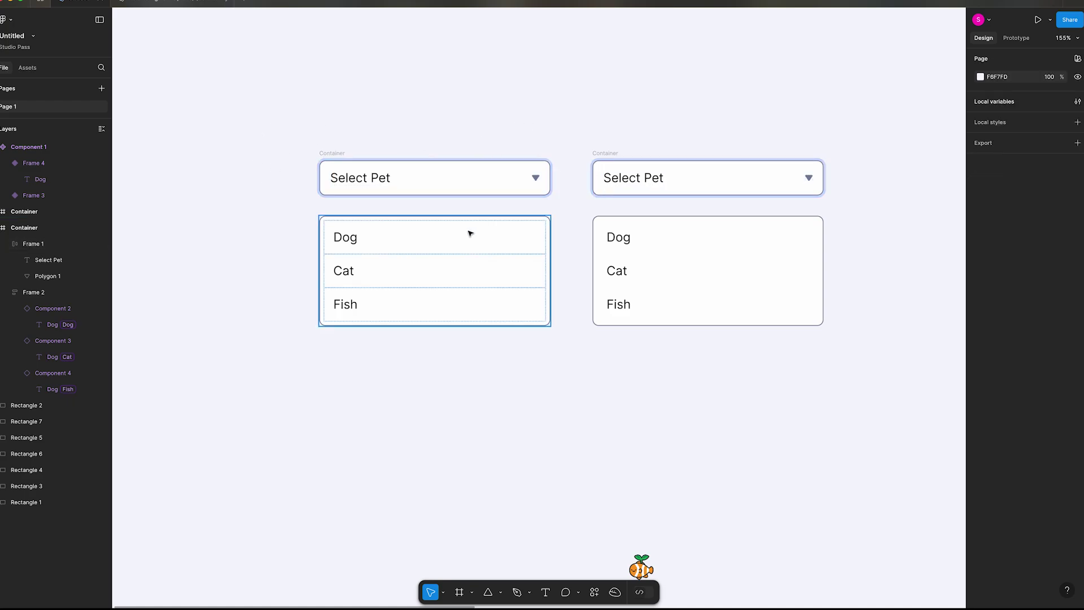
- Collapse the copy's option list to a strip behind Select Pet at Y 35 with 0% opacity
click(379, 218)
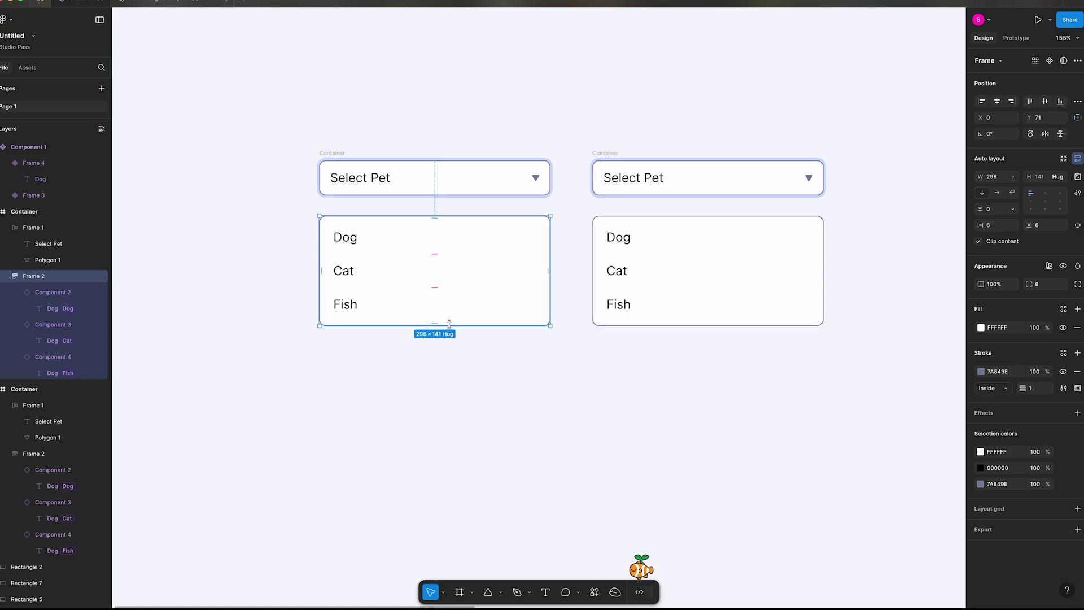
drag(450, 324, 450, 225)
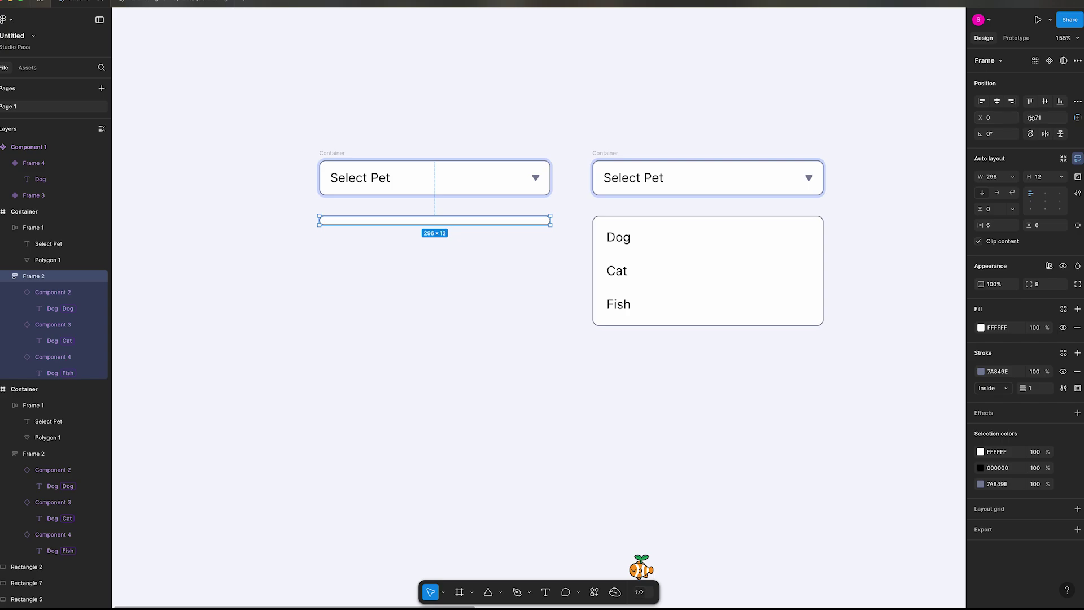
drag(1028, 118, 994, 118)
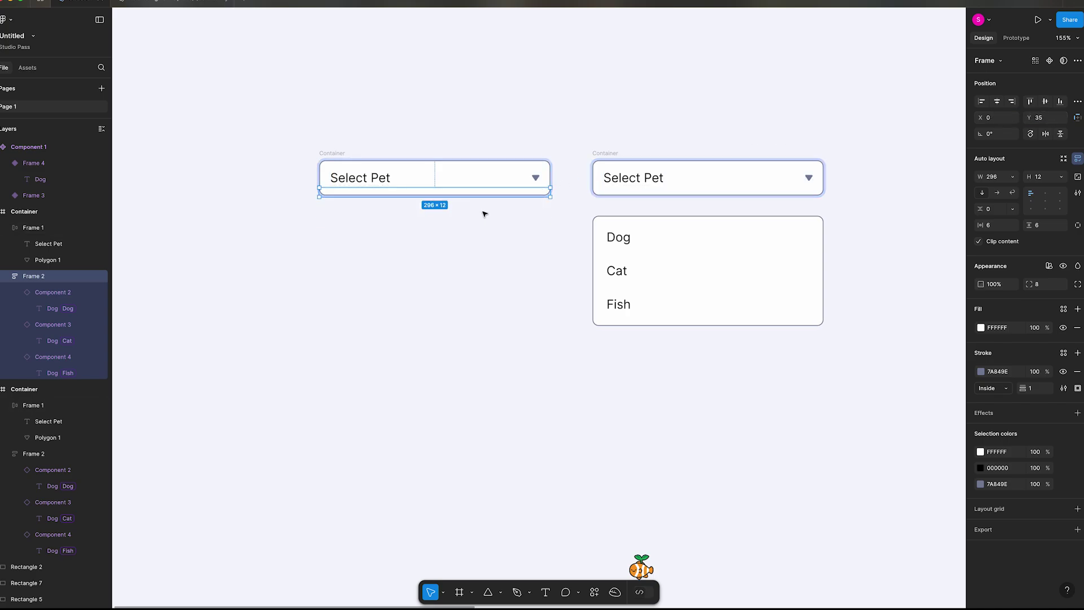
click(1003, 285)
text(0)
key(Tab)
- Select both Container dropdowns and combine them into a Container component set
click(514, 267)
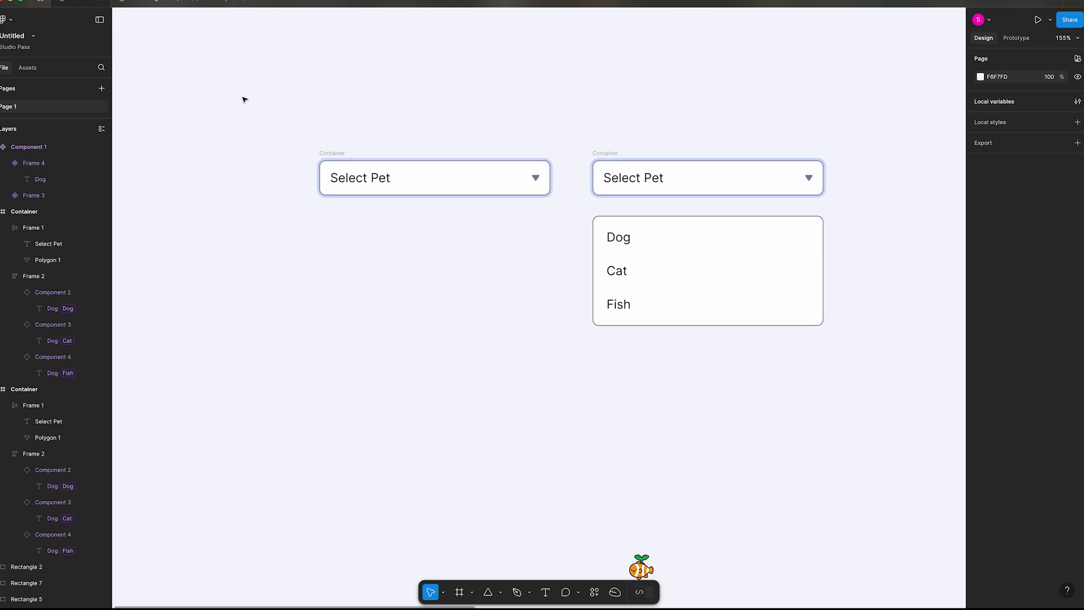
drag(241, 99, 881, 447)
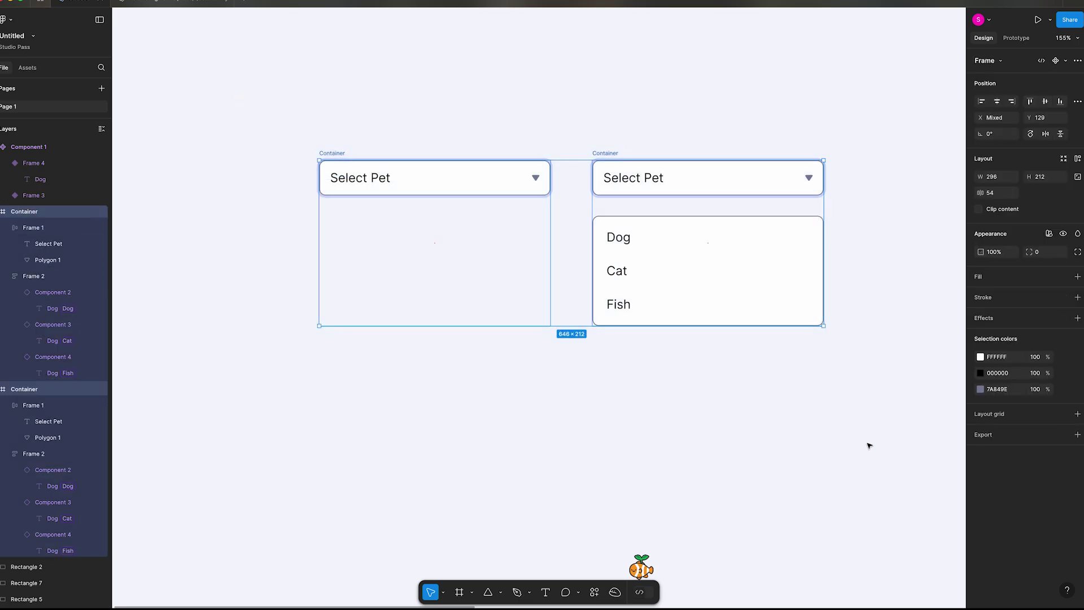
click(1066, 60)
click(1043, 104)
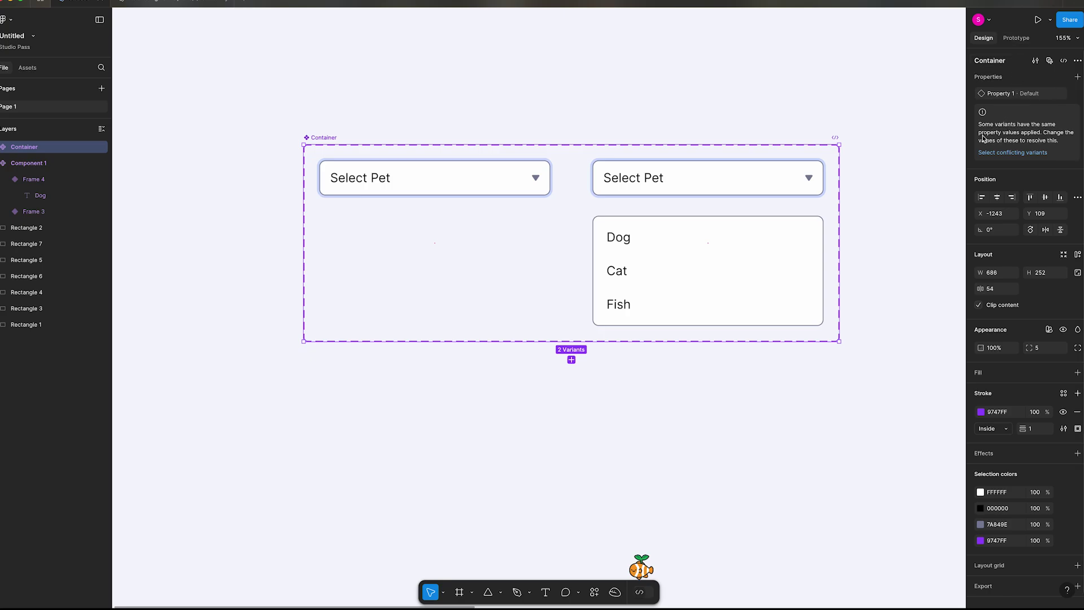
- Change the Property 1 values from Default to closed for the left variant and open for the right
click(708, 169)
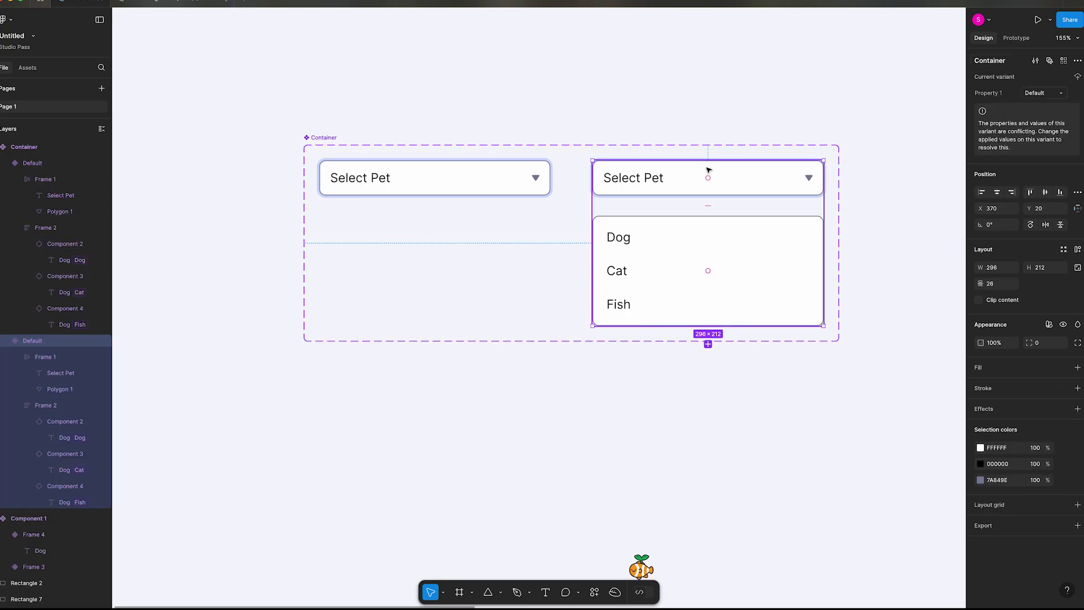
click(515, 177)
click(649, 176)
click(1045, 96)
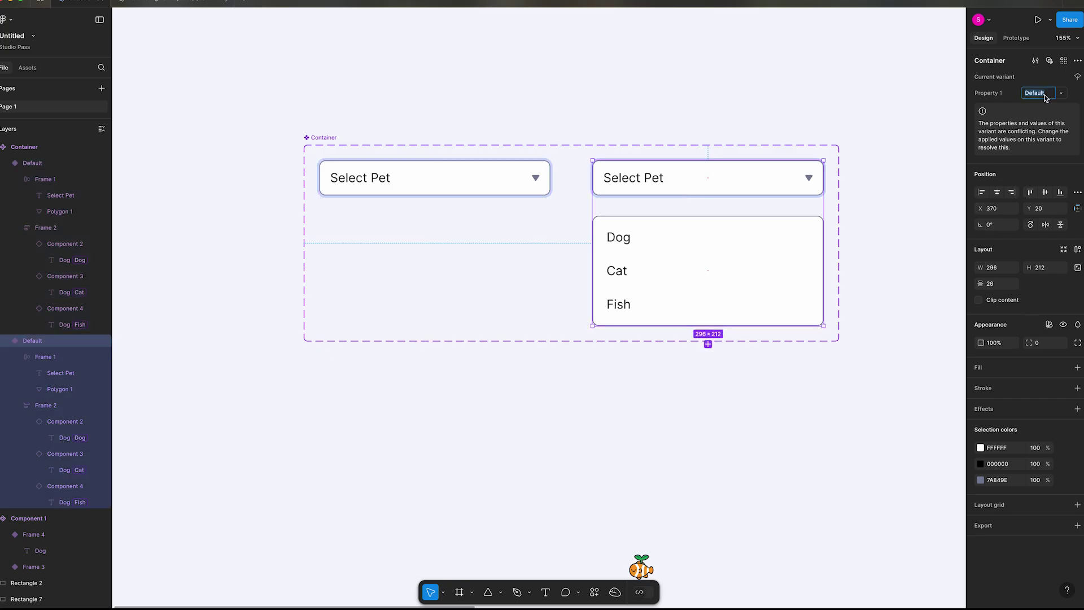
click(527, 209)
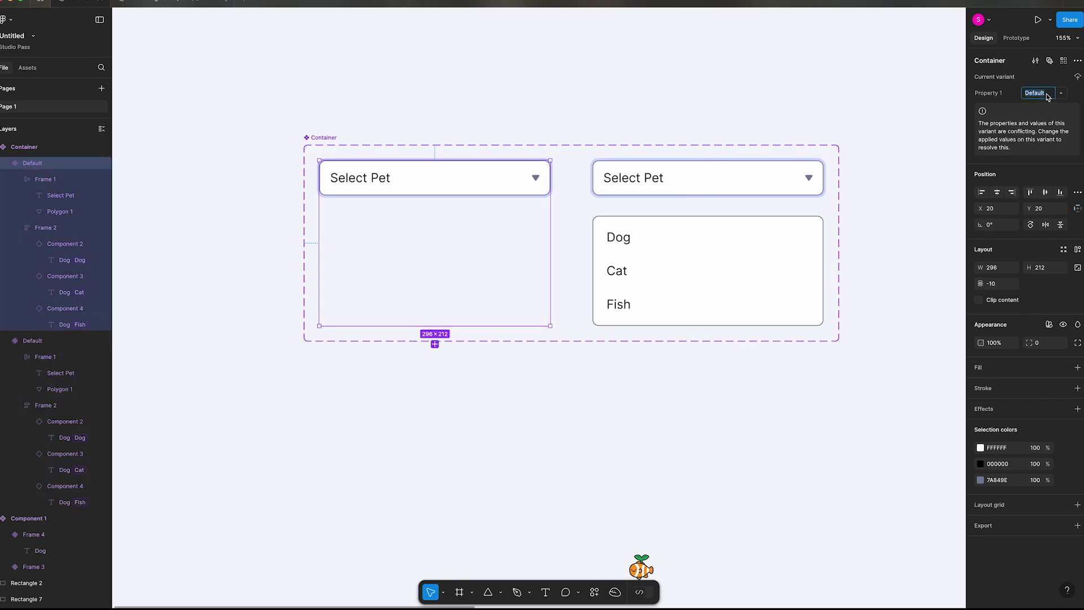
text(closed)
click(764, 233)
click(1035, 96)
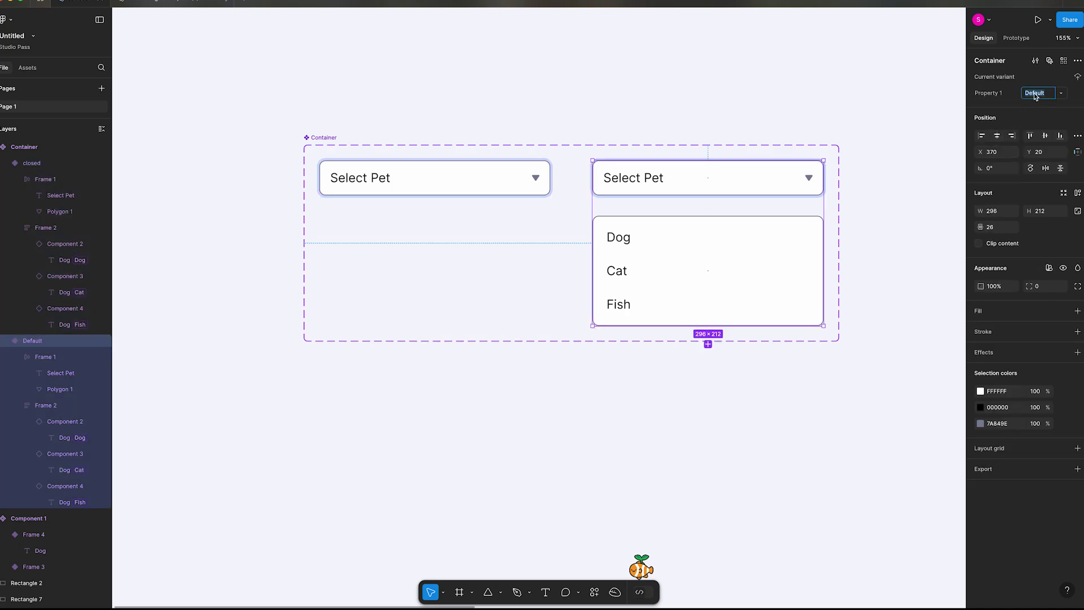
key(BackSpace)
key(Return)
click(412, 256)
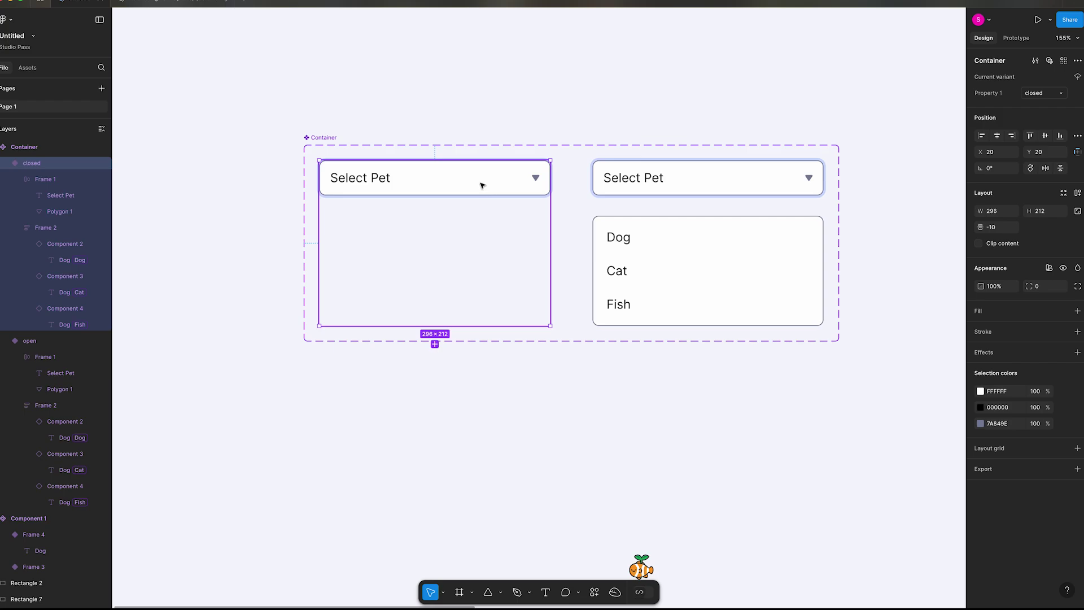
- Link clicking the closed variant to open with a Smart animate, Gentle, 800ms transition
click(1016, 38)
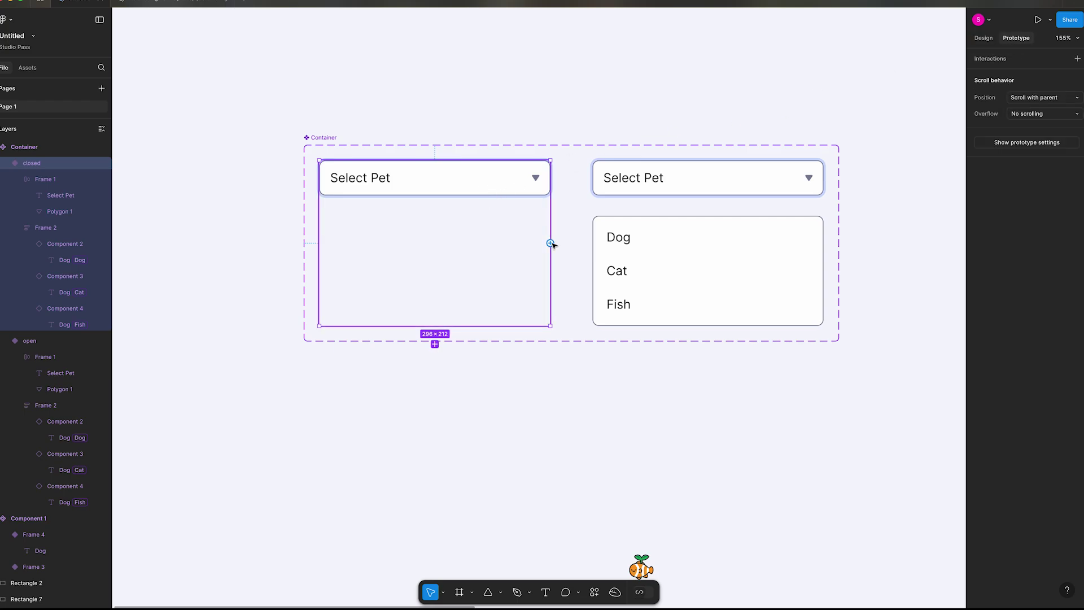
drag(551, 244, 613, 222)
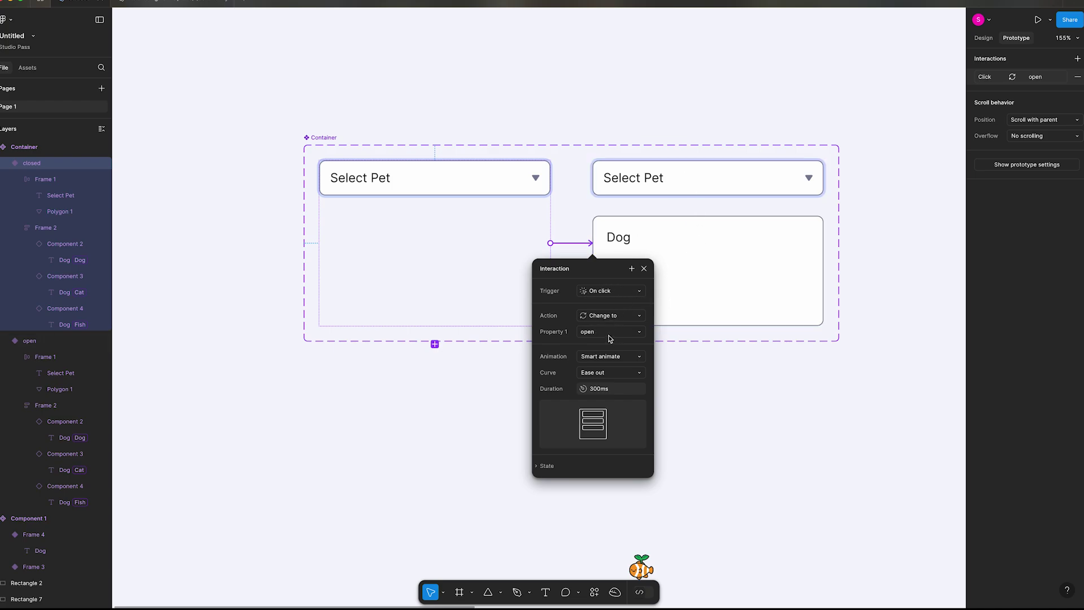
click(613, 372)
click(610, 453)
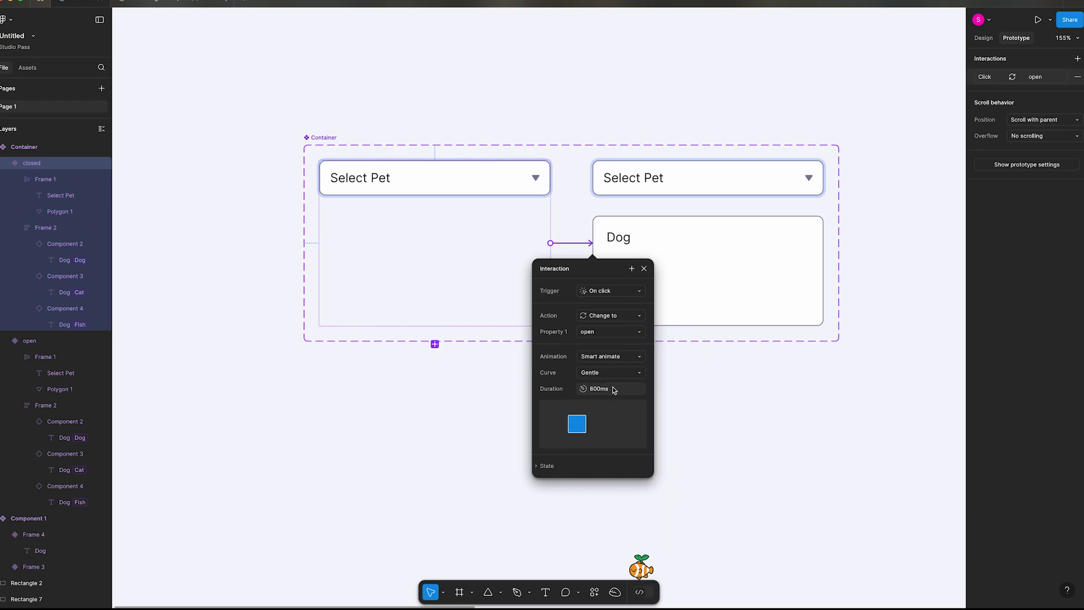
click(739, 445)
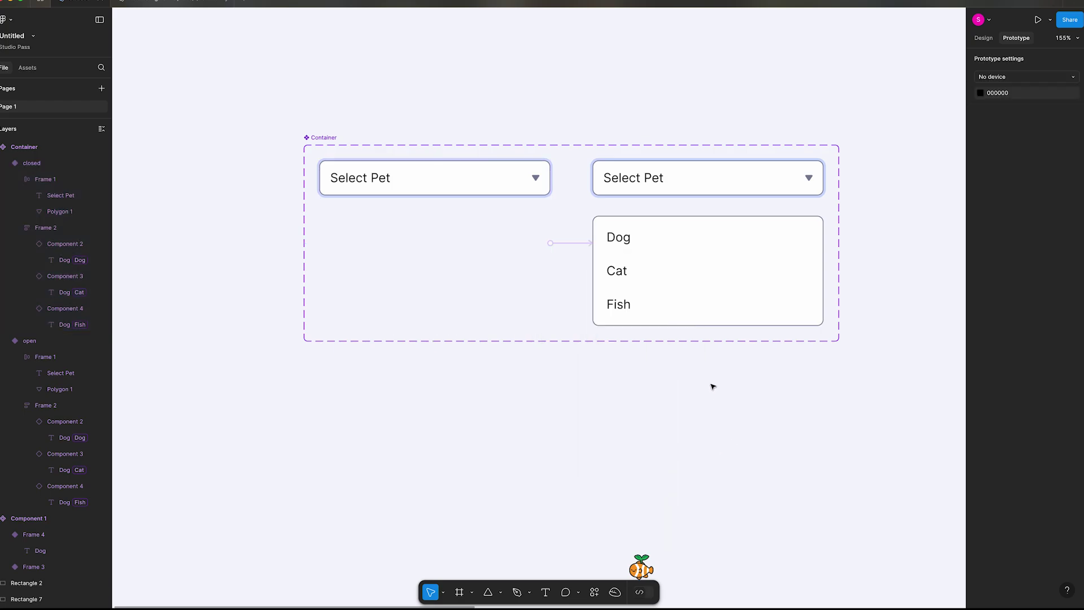
- Give the Dog row an on-click Set variable action that sets Pet to Dog
click(626, 238)
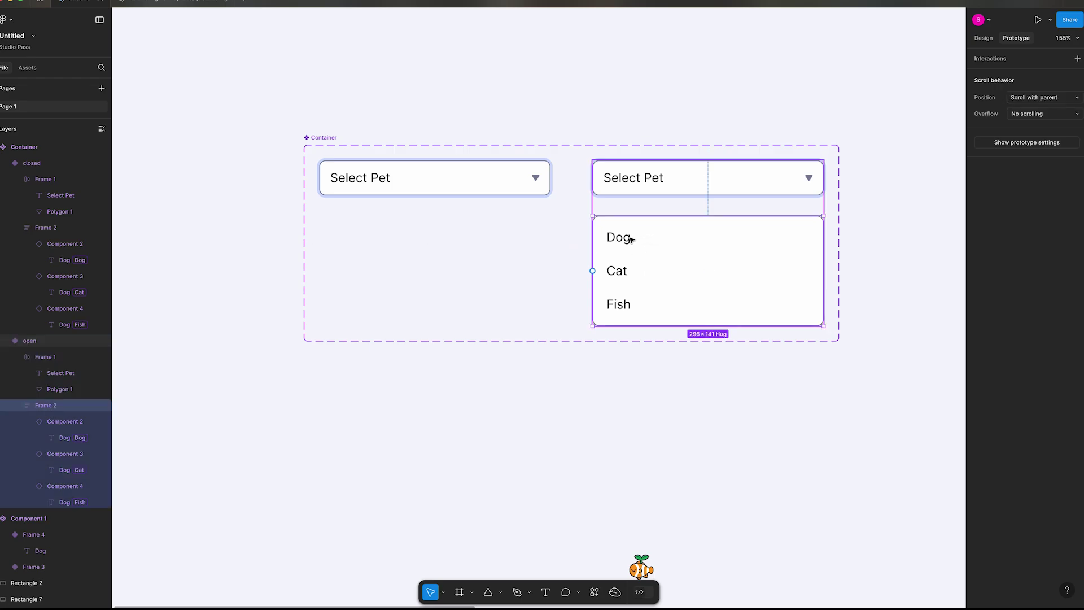
click(623, 238)
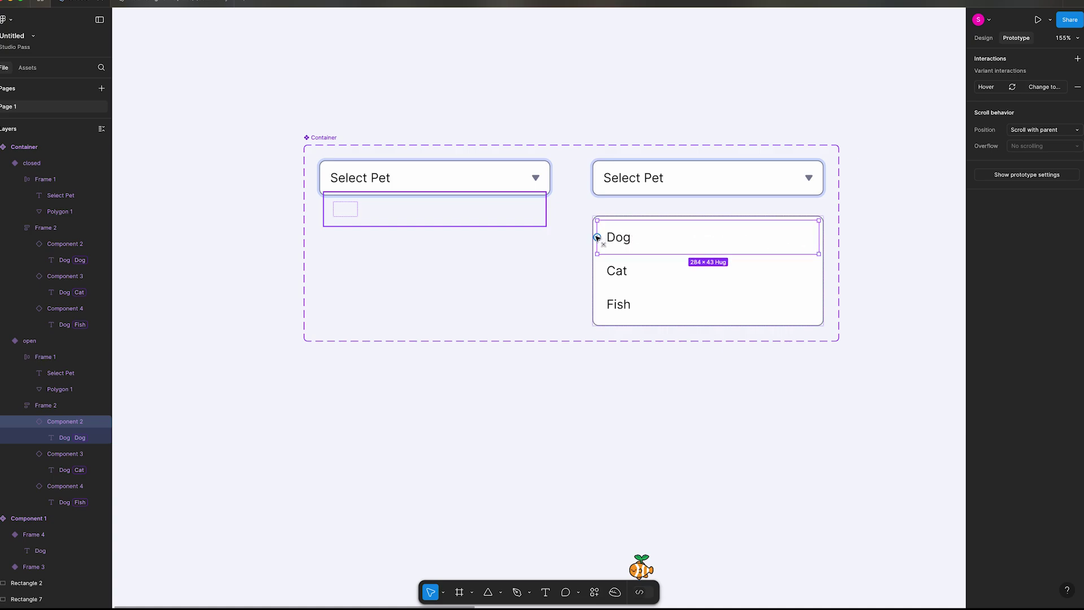
drag(598, 237, 543, 211)
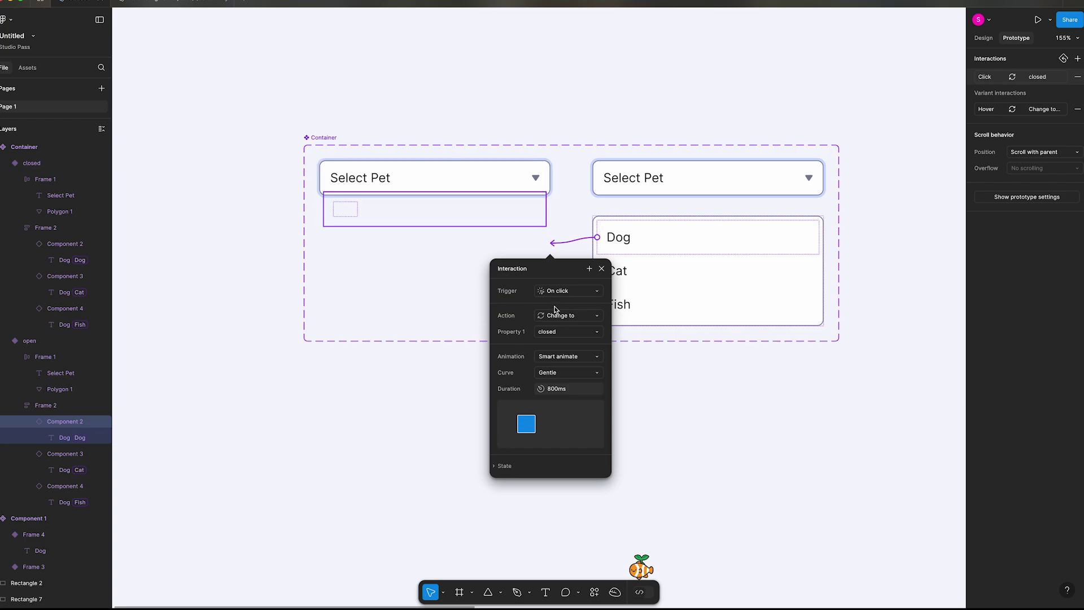
click(567, 318)
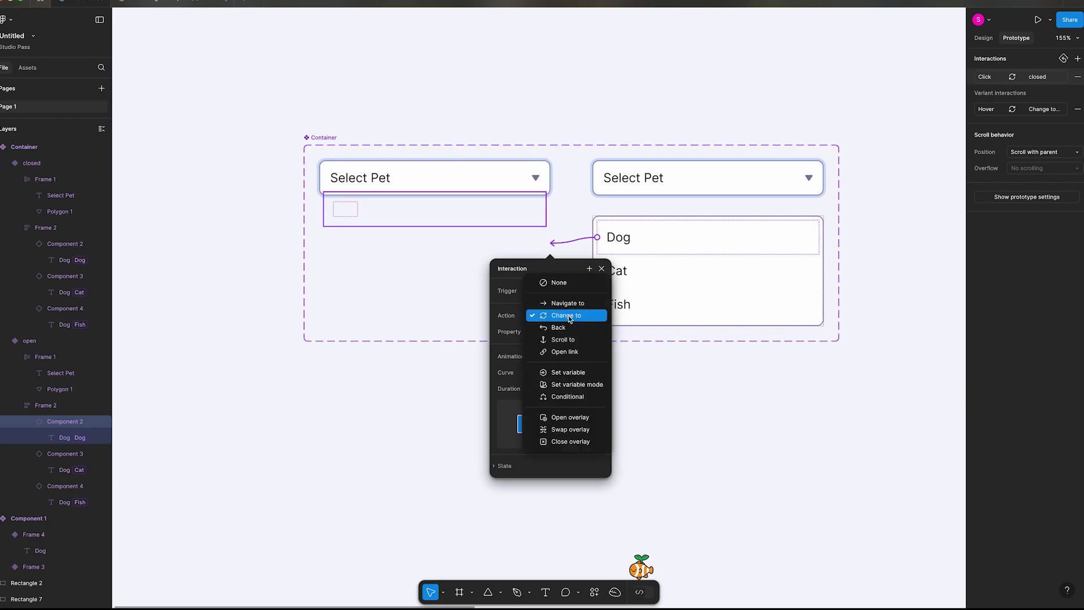
click(569, 374)
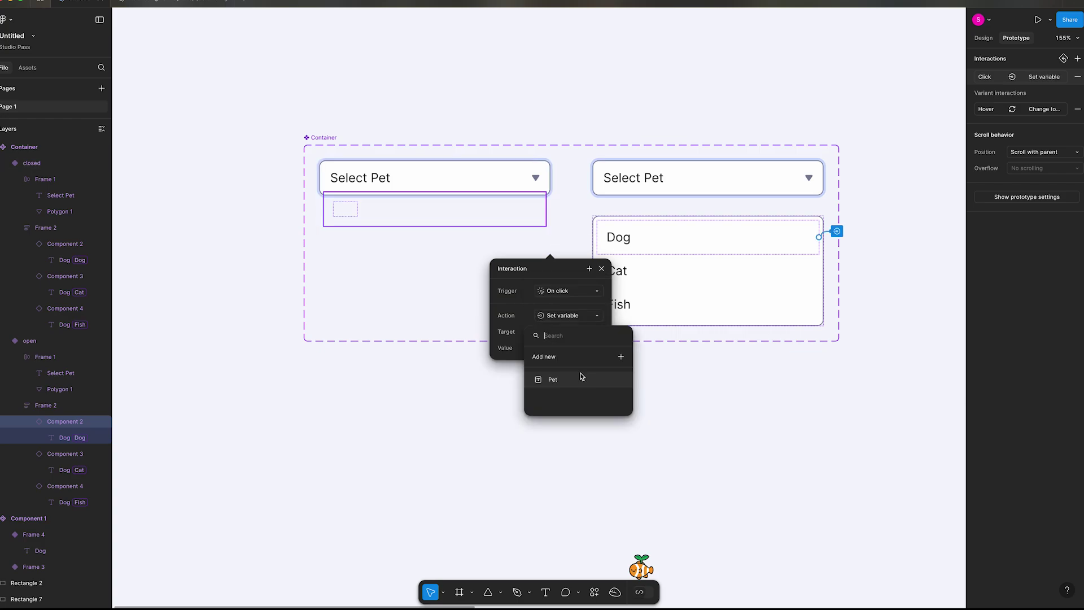
click(552, 382)
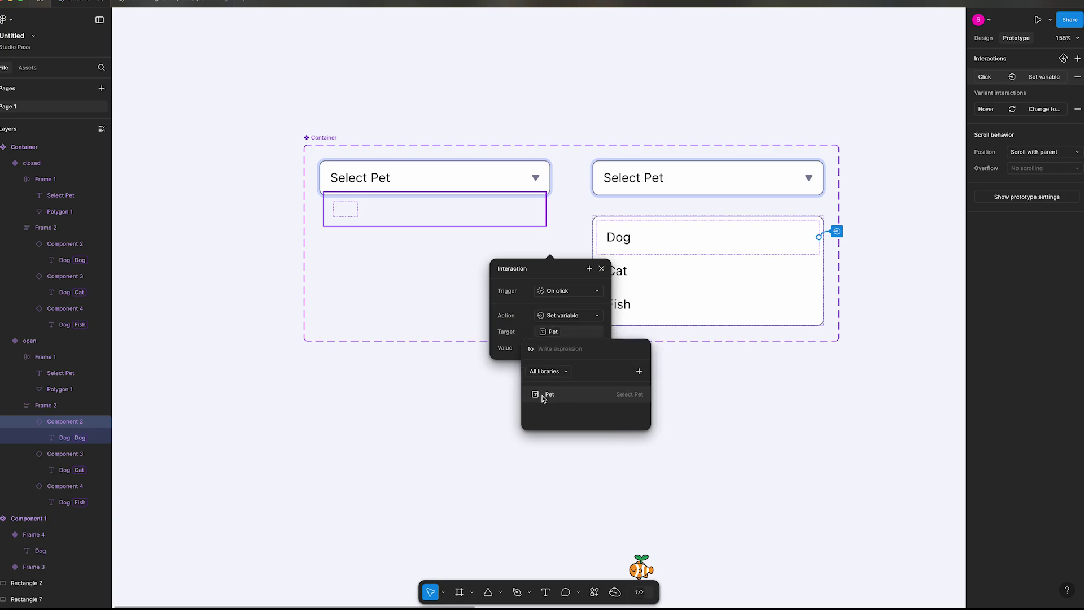
click(544, 395)
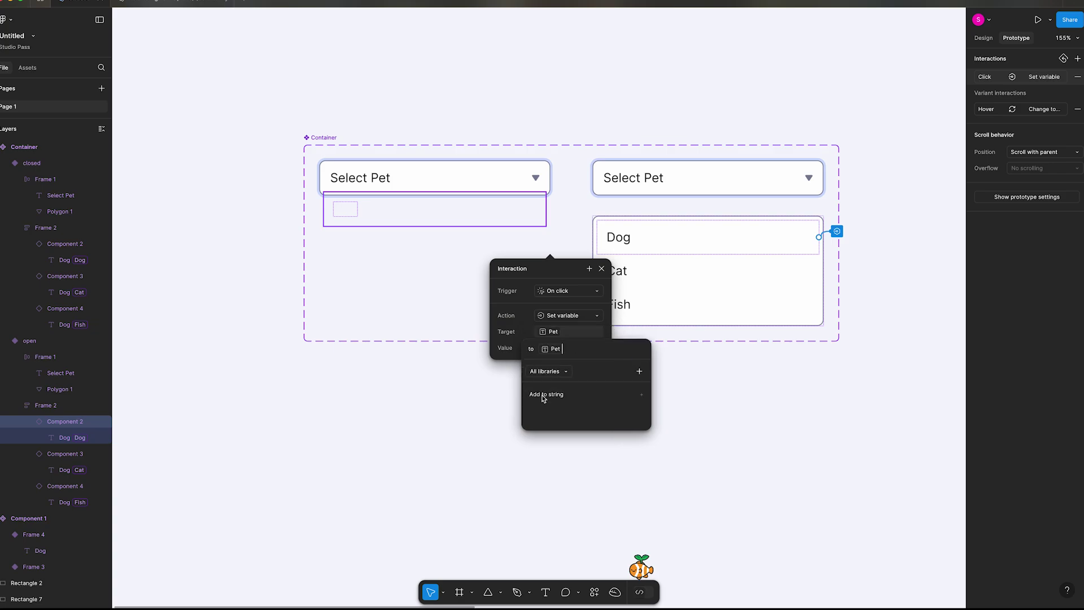
click(552, 350)
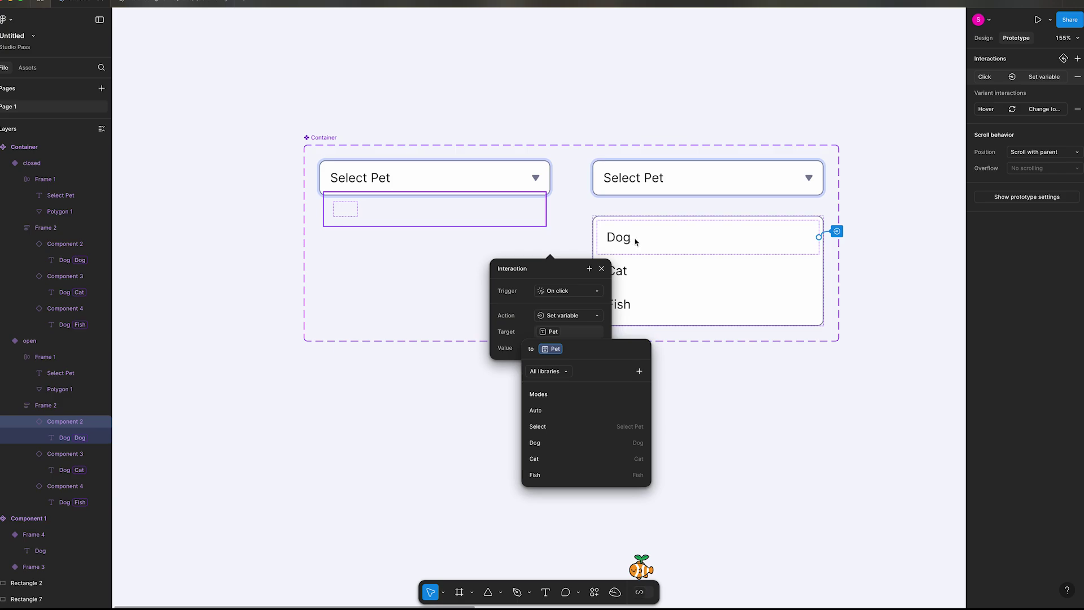
click(551, 447)
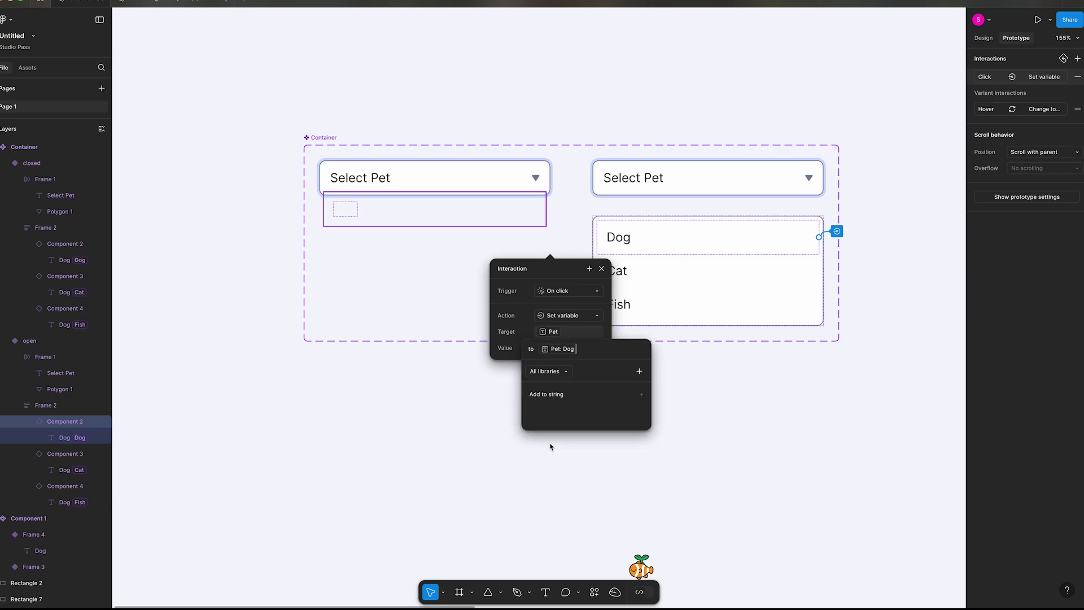
click(615, 474)
click(673, 392)
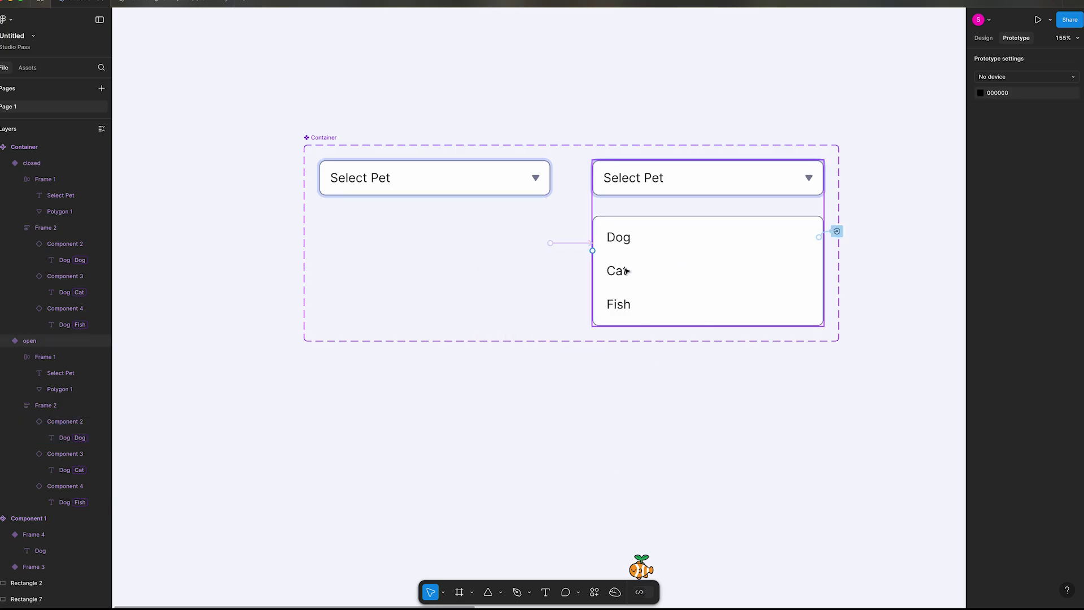
- Give the Cat row an on-click Set variable action that sets Pet to Cat
click(632, 268)
drag(597, 272, 552, 243)
click(562, 317)
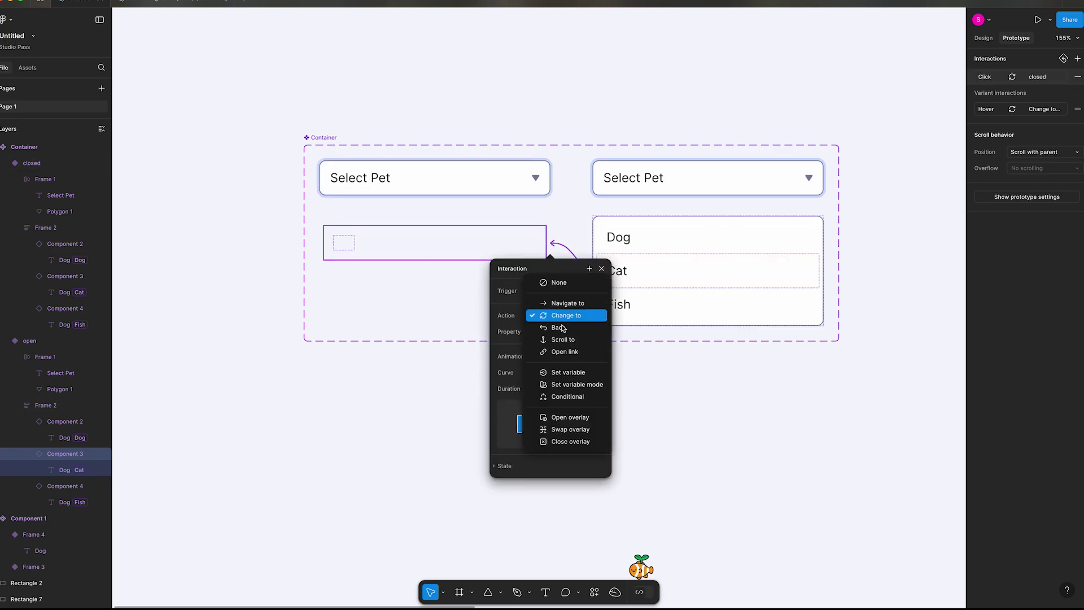
click(557, 370)
click(553, 380)
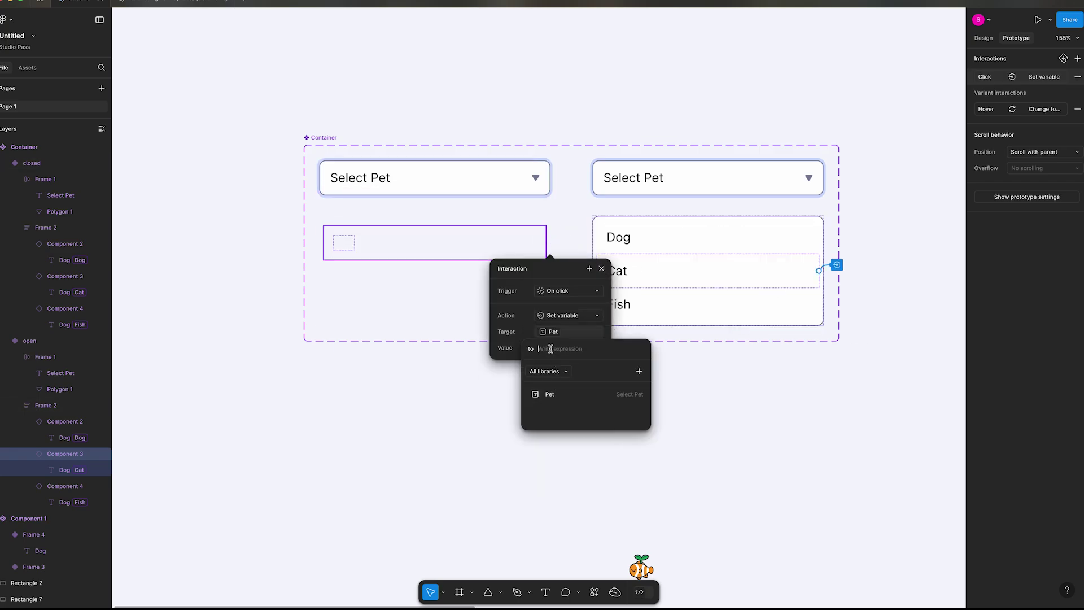
click(553, 395)
click(552, 350)
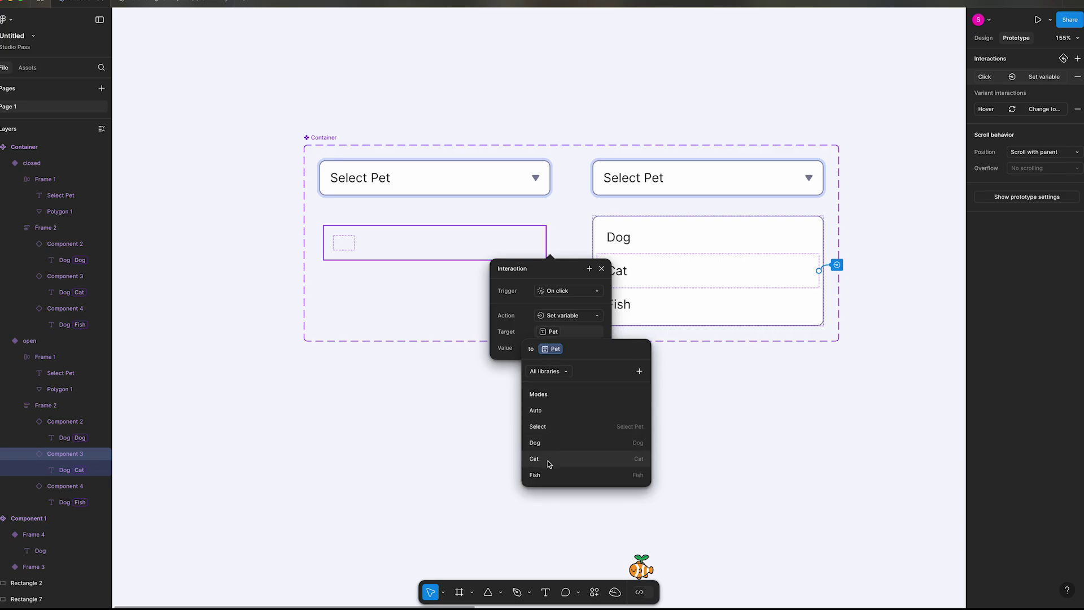
click(549, 459)
click(629, 478)
click(629, 477)
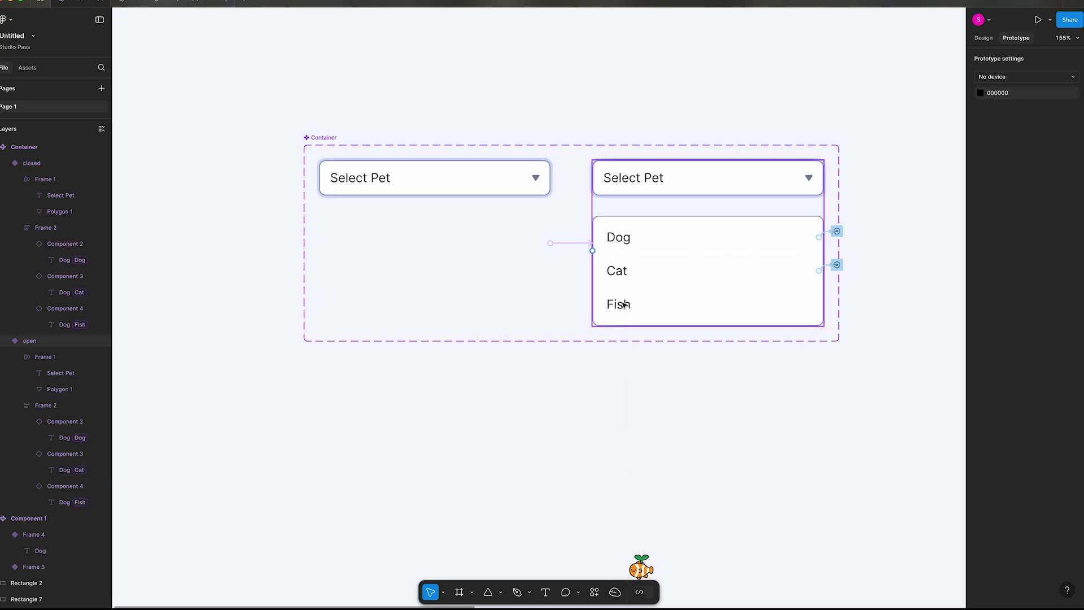
- Give the Fish row an on-click Set variable action that sets Pet to Fish
click(624, 305)
drag(597, 305, 551, 243)
click(562, 315)
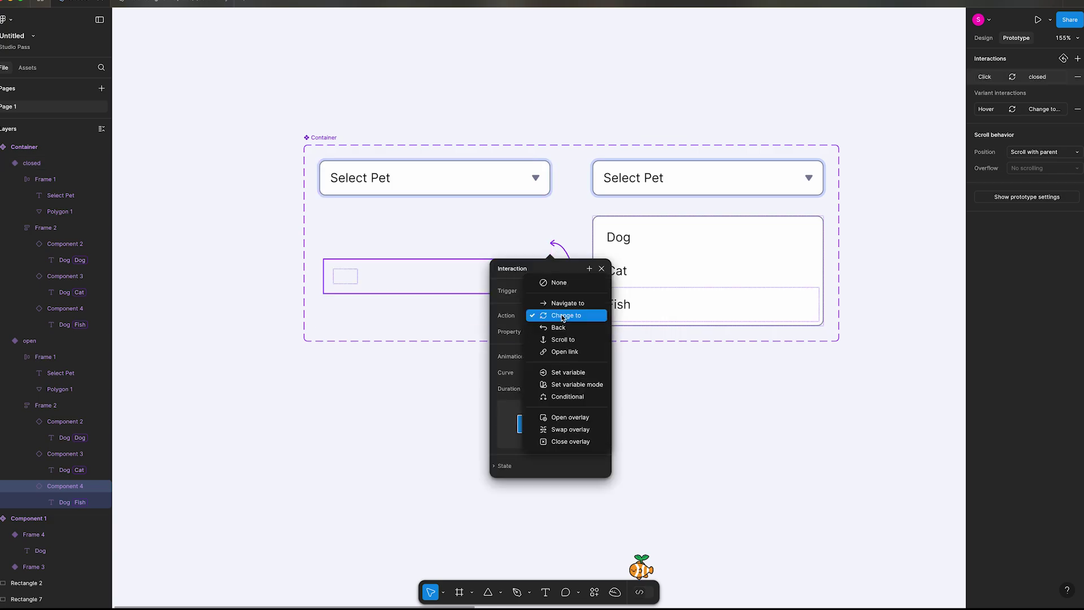
click(560, 382)
click(560, 382)
click(559, 394)
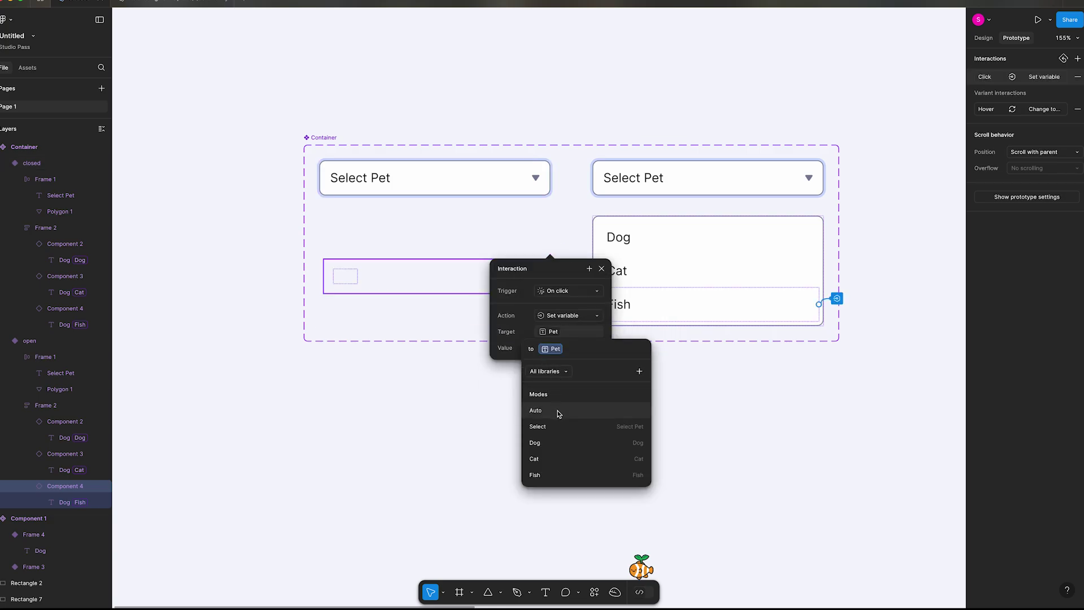
click(559, 474)
key(Return)
click(586, 453)
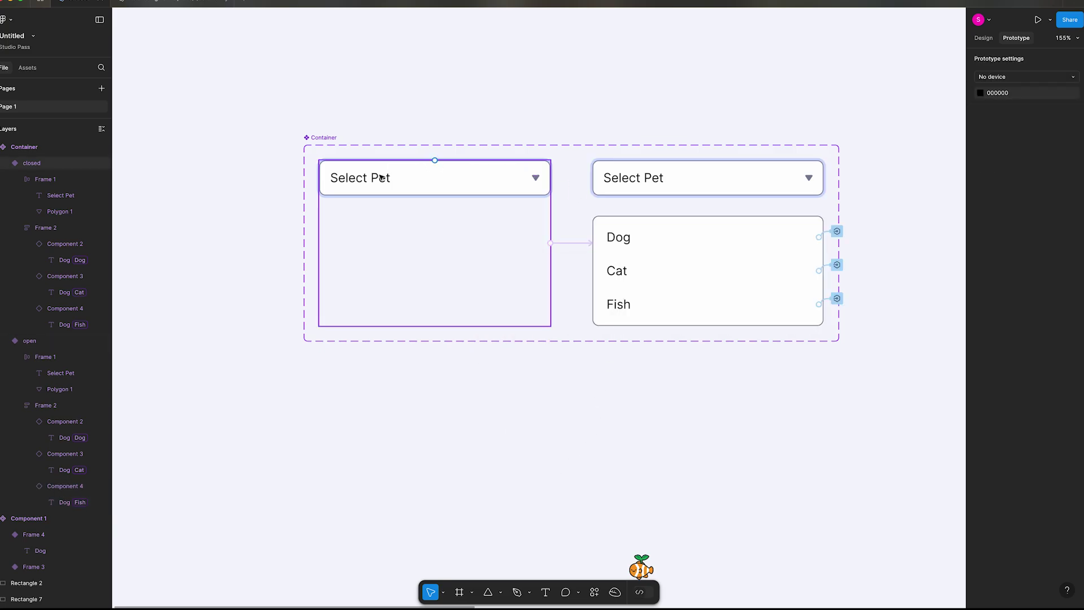
- Link the open variant's Select Pet bar back to closed with Gentle, 800ms smart animate
click(661, 182)
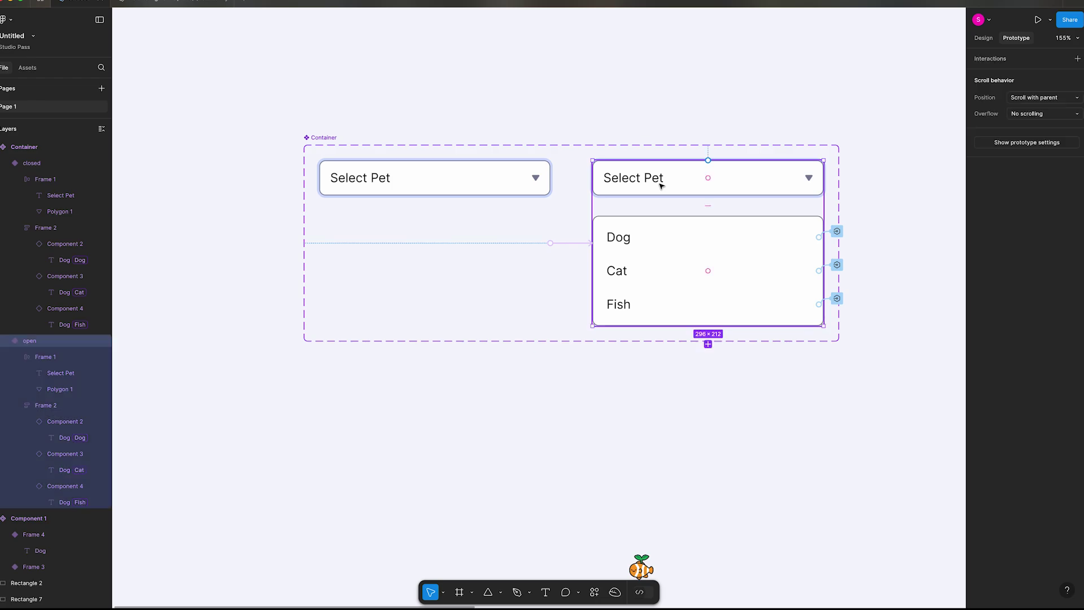
click(662, 184)
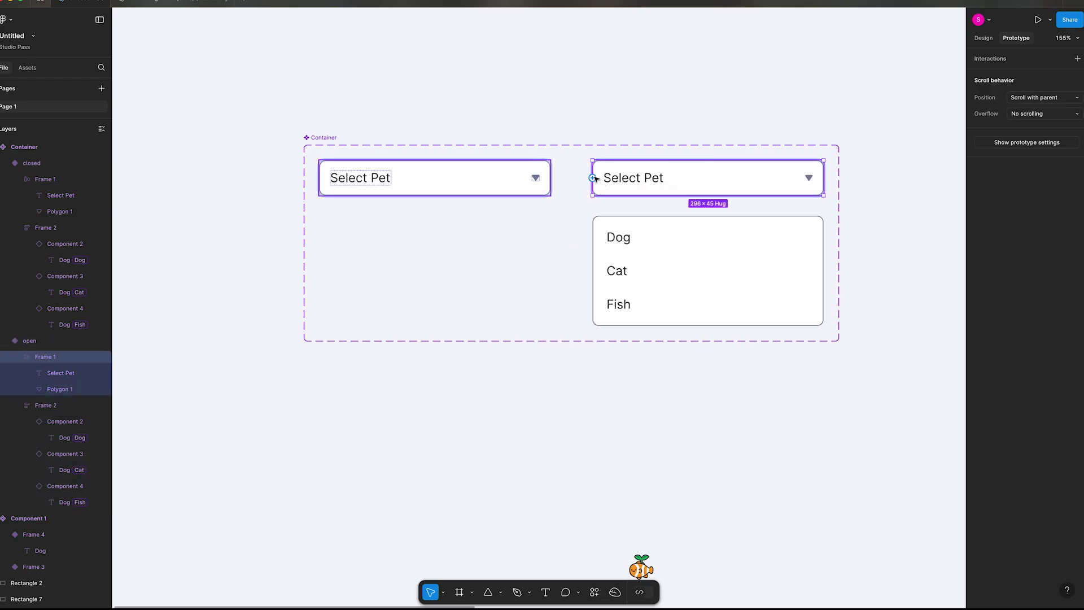
drag(592, 178, 546, 178)
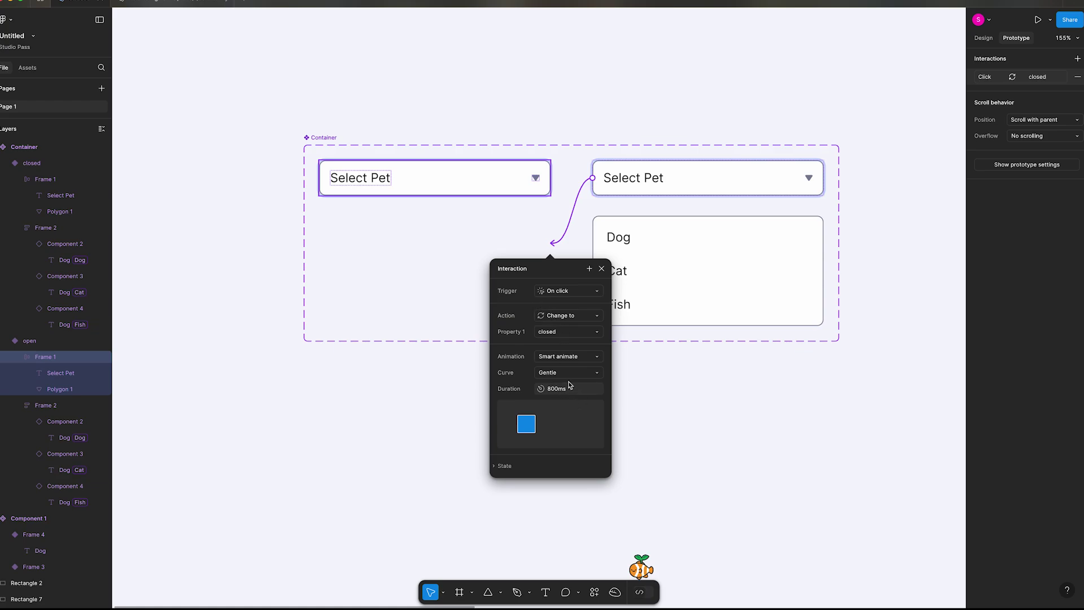
click(659, 395)
scroll(658, 394, down, 6)
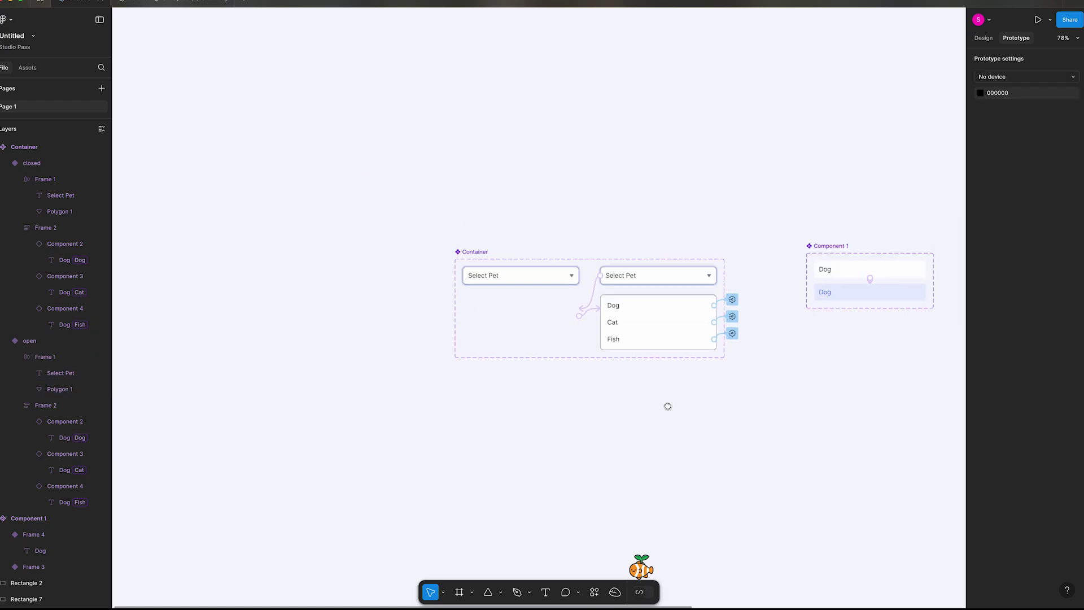
click(434, 279)
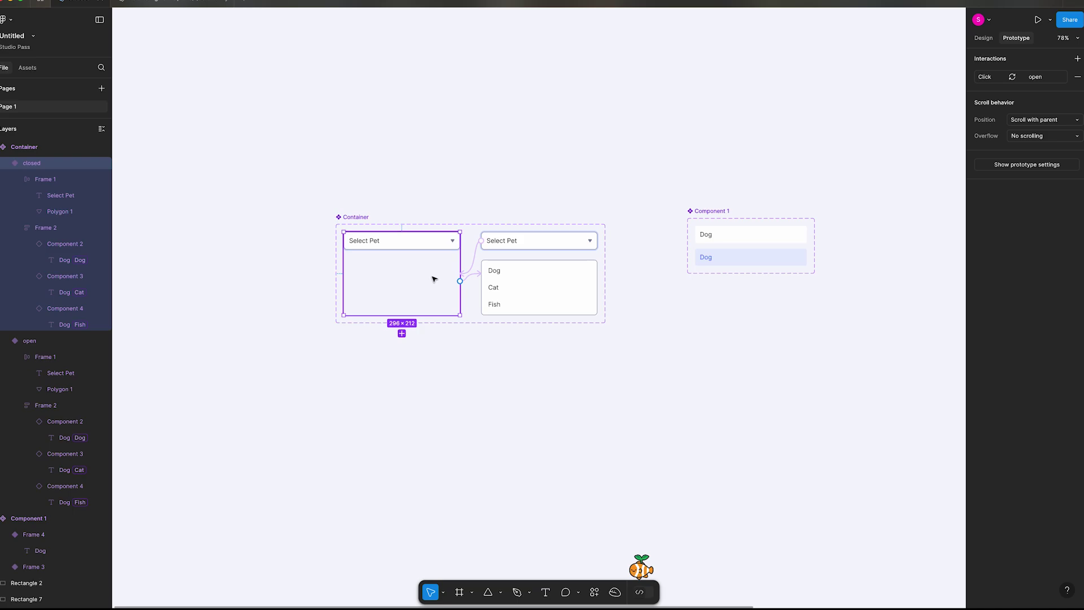
- Place a Select Pet instance below the Container and draw Frame 3 around it
drag(416, 273, 624, 439)
click(738, 428)
drag(731, 435, 681, 337)
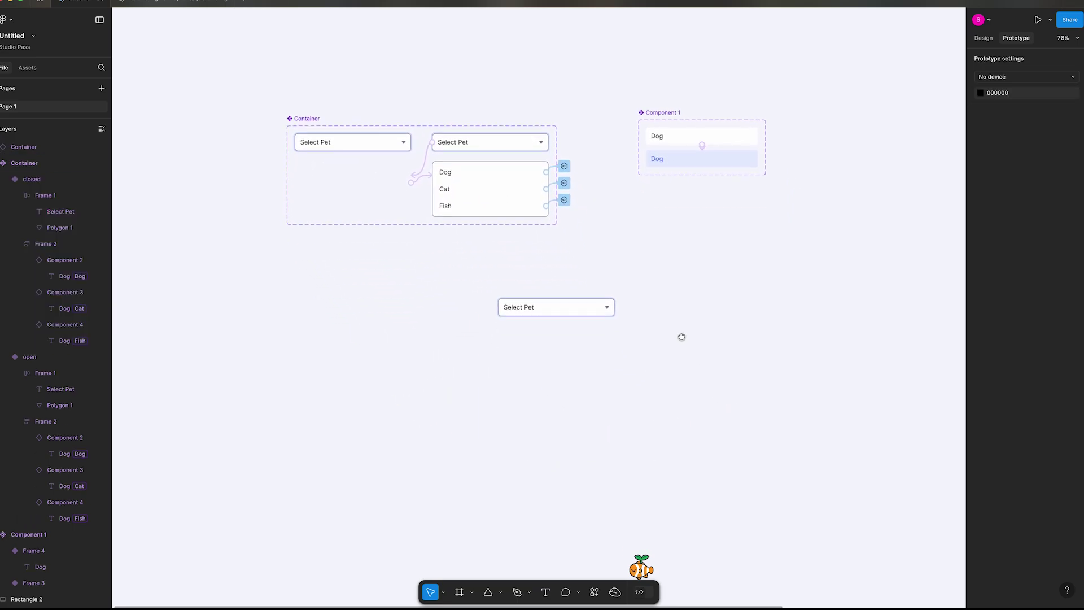
key(f)
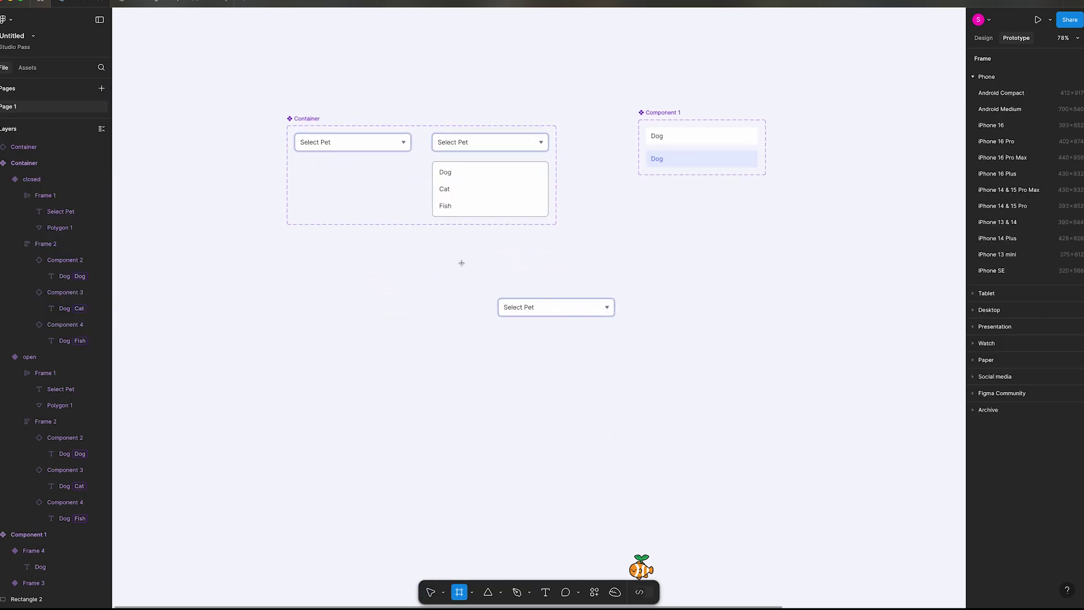
drag(457, 256, 654, 434)
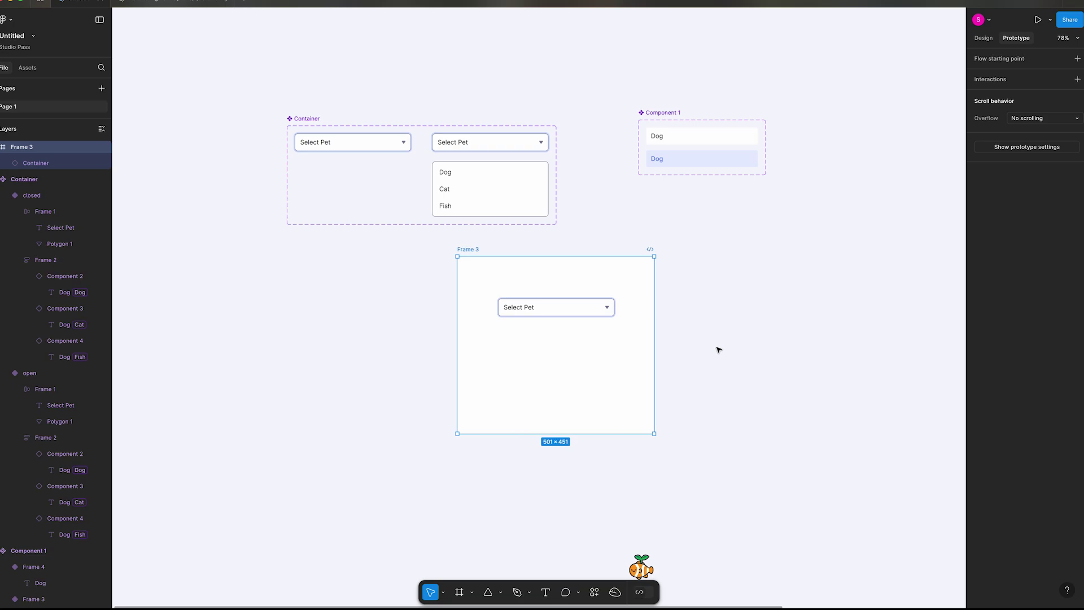
click(709, 288)
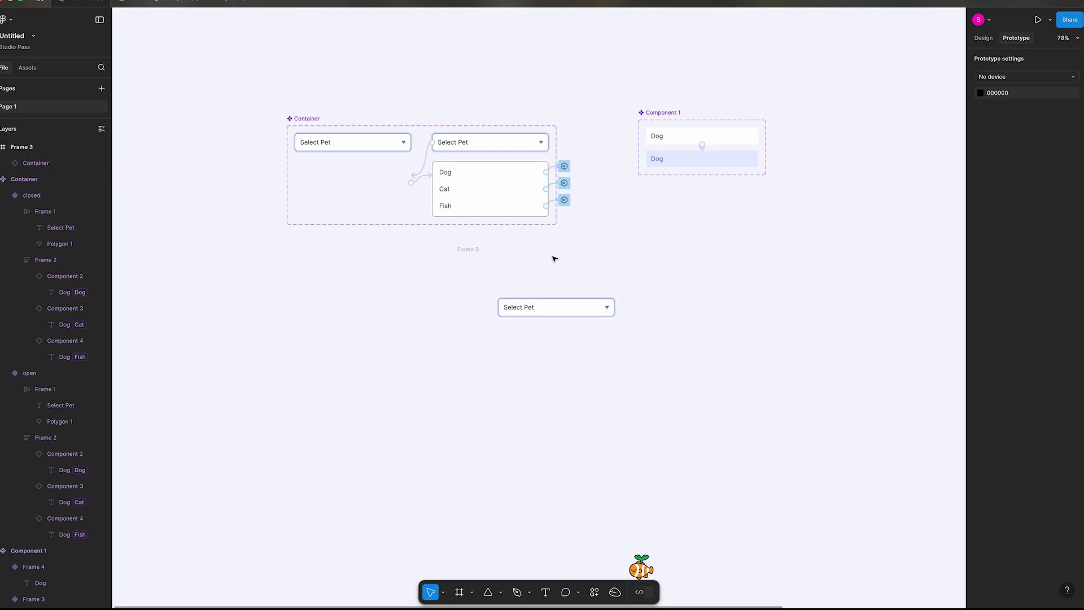
click(474, 250)
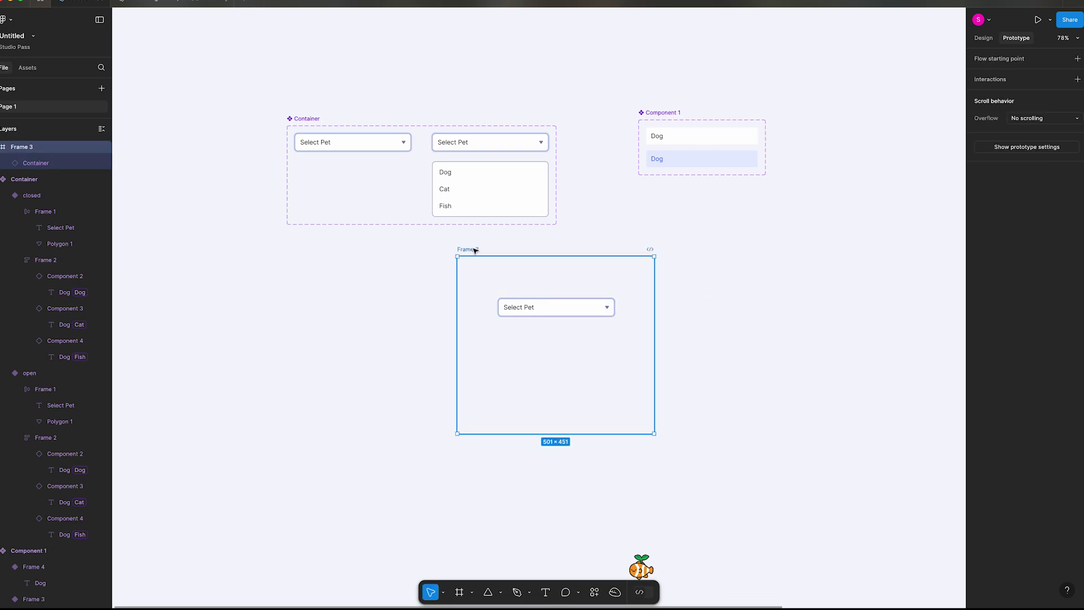
- Preview Frame 3, choosing Dog, Cat and Fish repeatedly to test the field label
key(shift+space)
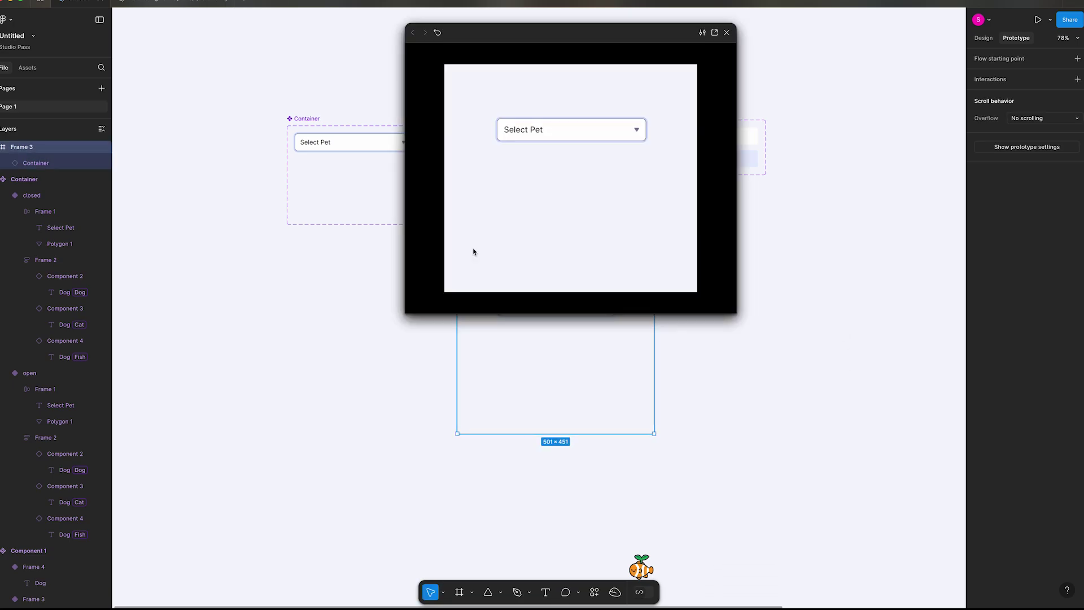
click(560, 130)
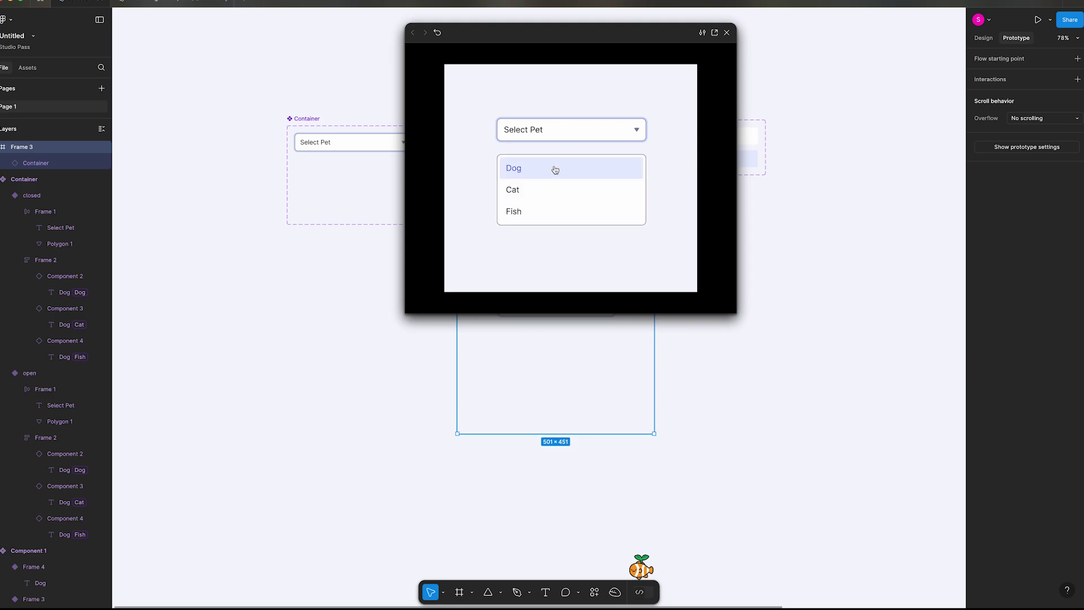
click(555, 169)
click(546, 190)
click(541, 212)
click(544, 171)
click(637, 130)
click(560, 134)
click(539, 189)
click(542, 169)
click(547, 213)
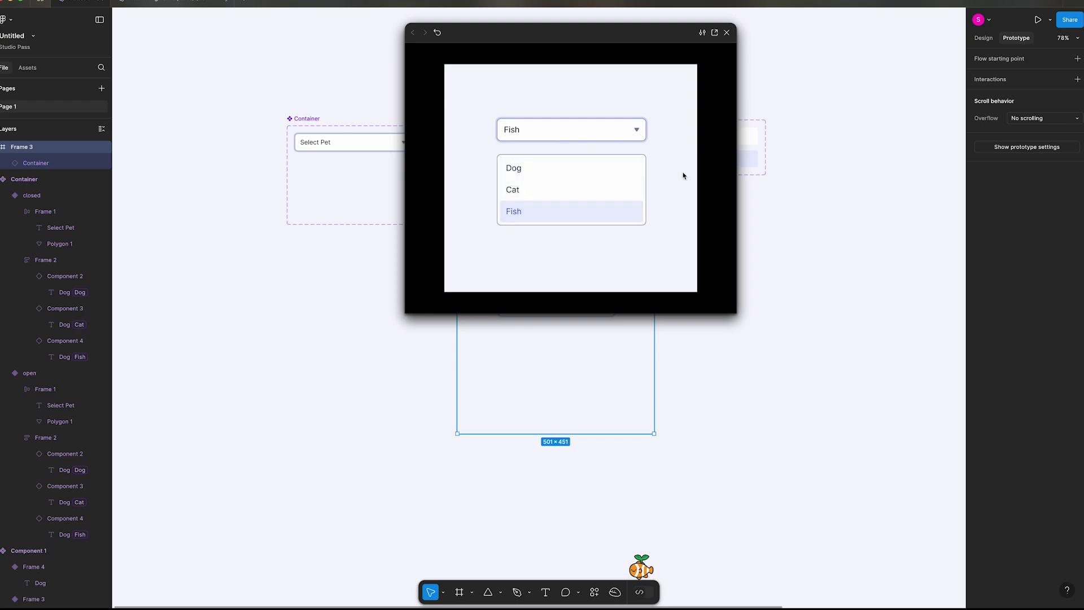
click(726, 32)
- Rotate the open variant's Polygon 1 arrow 180° so it points upward
scroll(543, 167, up, 10)
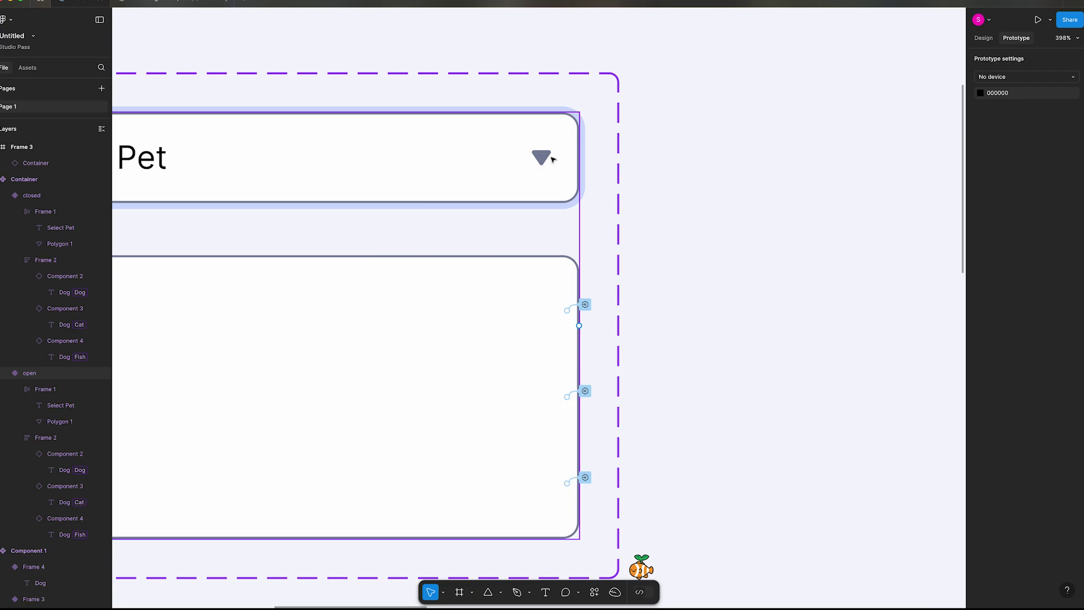
click(551, 159)
click(550, 158)
drag(556, 146, 501, 188)
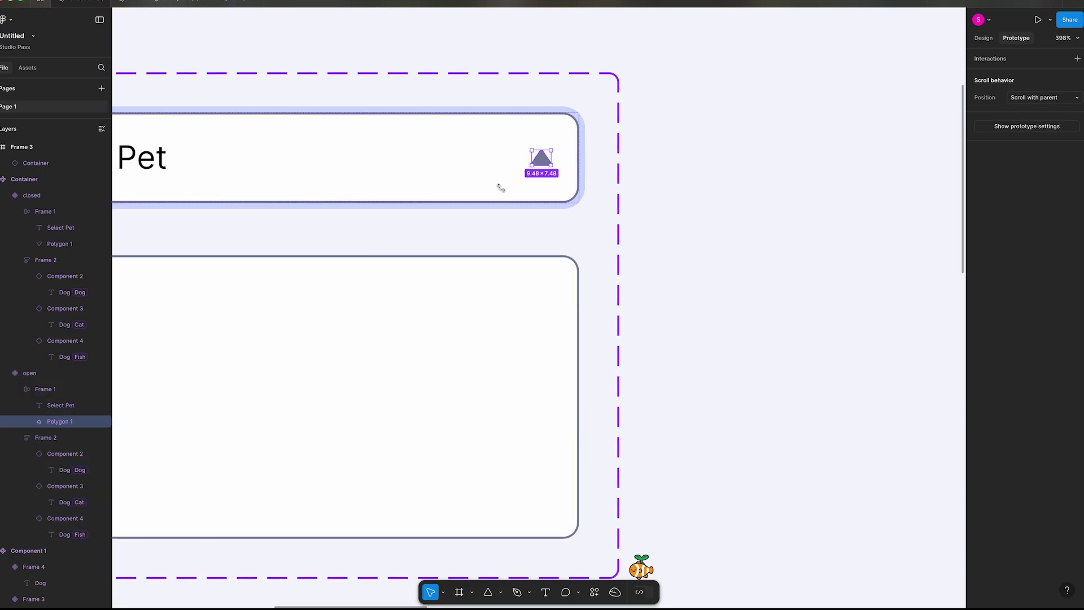
click(702, 220)
- Preview Frame 3 again, choosing Cat and then Fish from the dropdown
scroll(702, 232, down, 6)
click(422, 253)
key(shift+space)
click(642, 139)
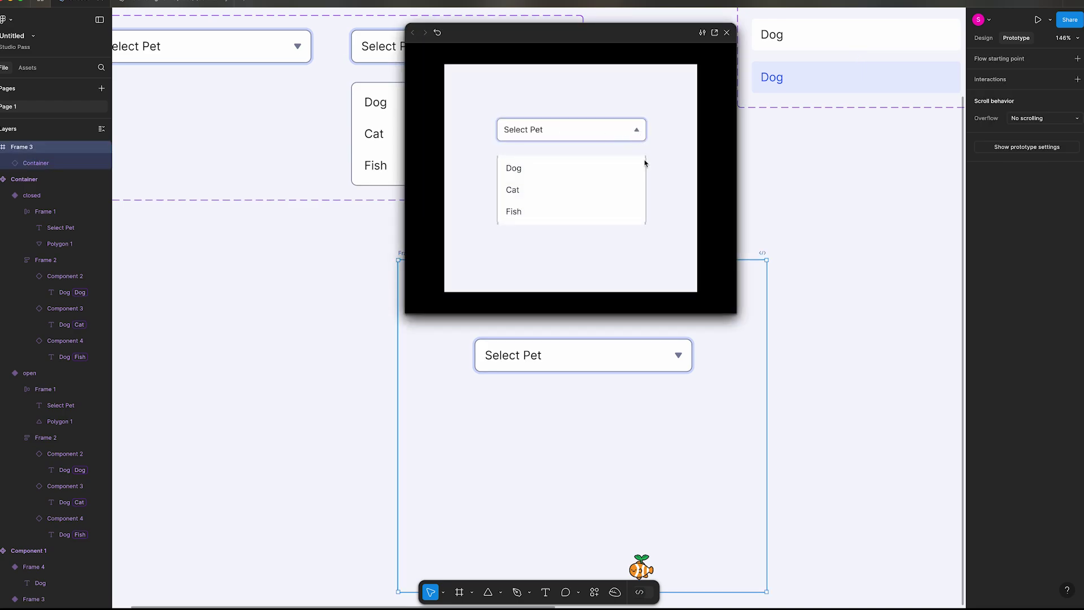
click(578, 191)
click(634, 145)
click(545, 217)
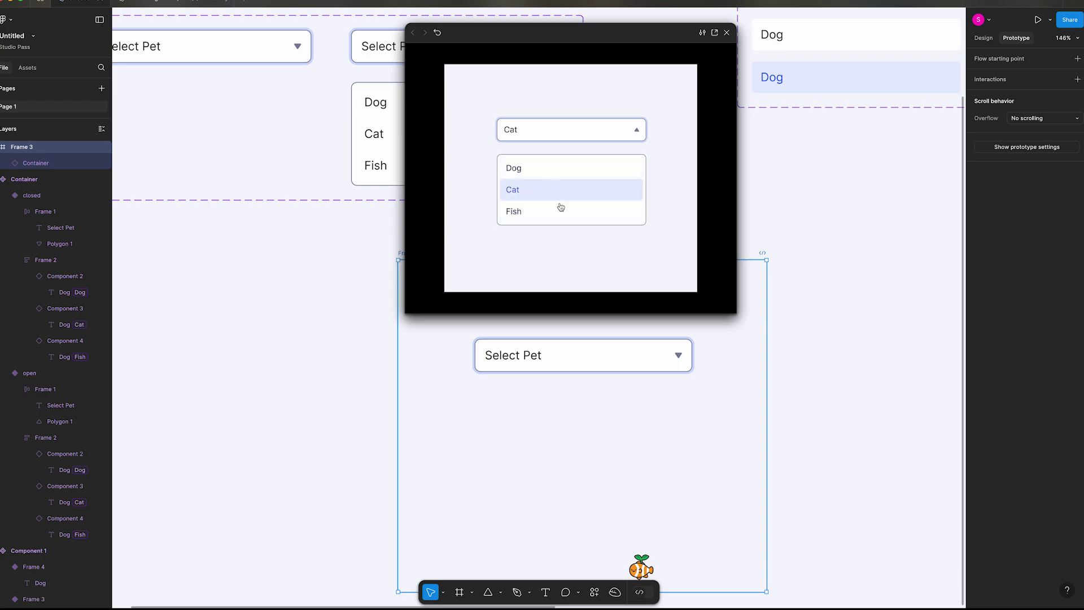